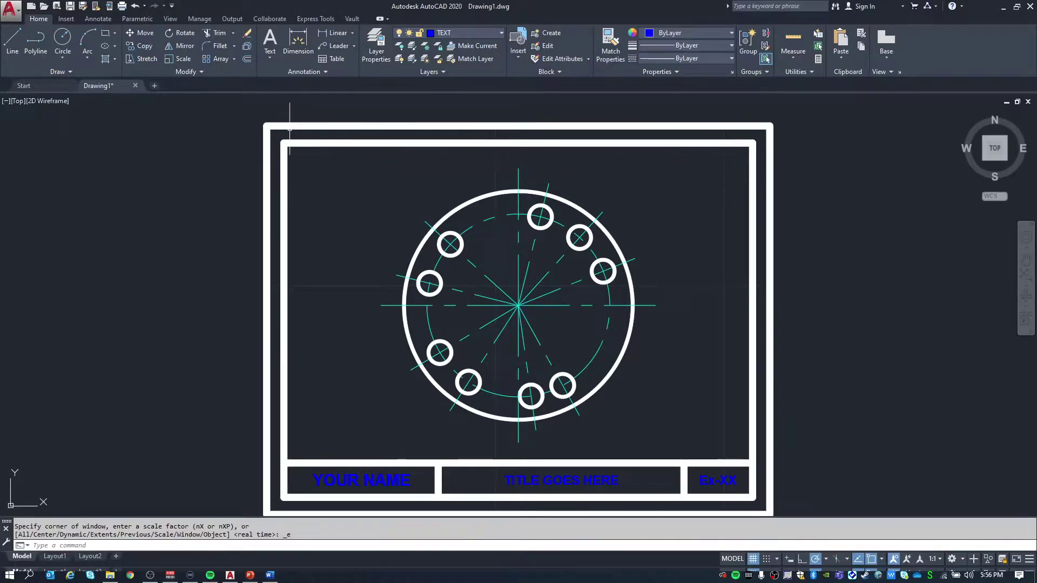
Step: Start a new drawing from the inch-helper.dwt template
middle_drag(337, 188, 339, 180)
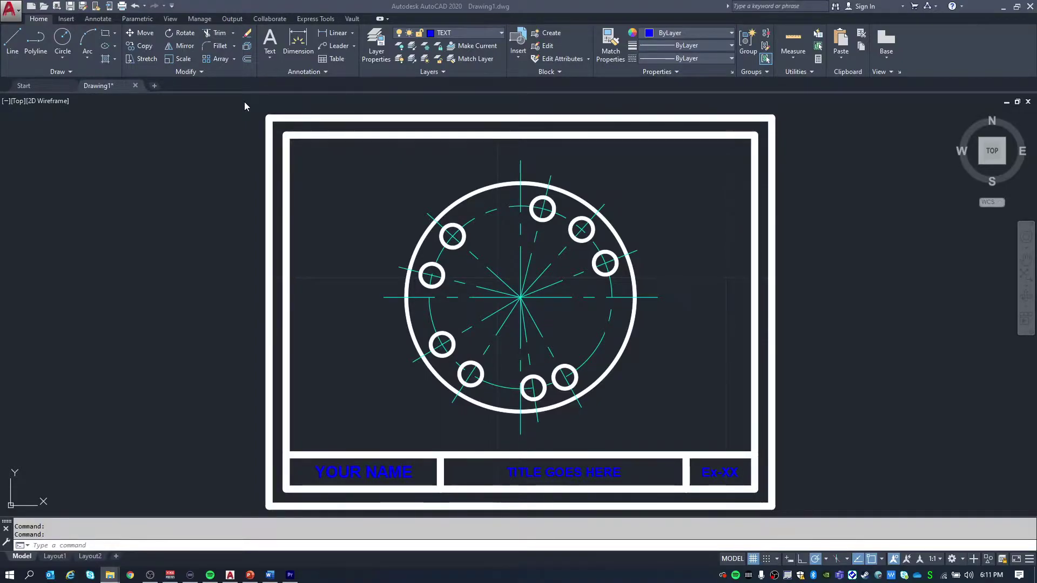
click(28, 10)
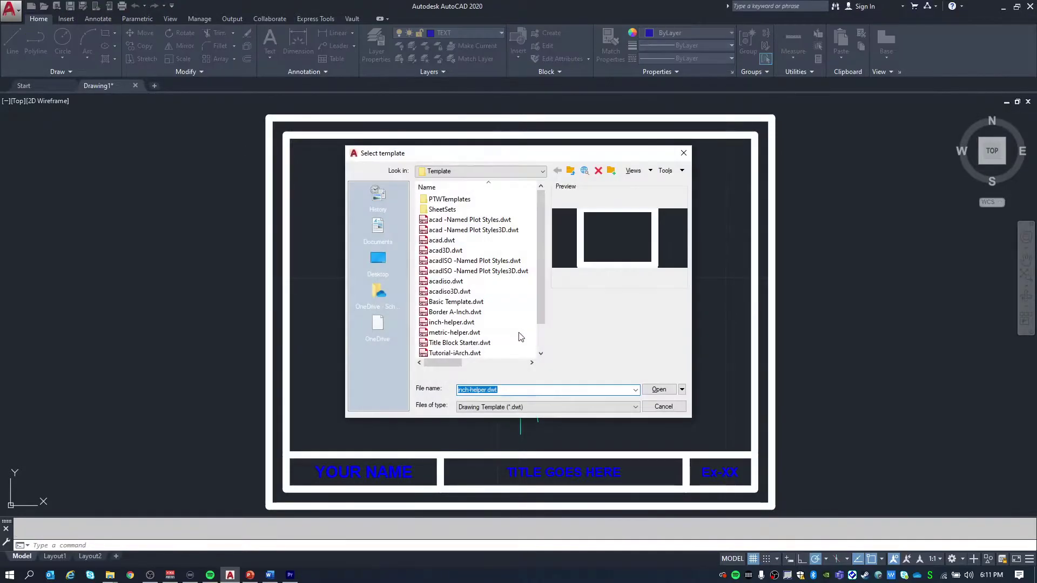
click(448, 323)
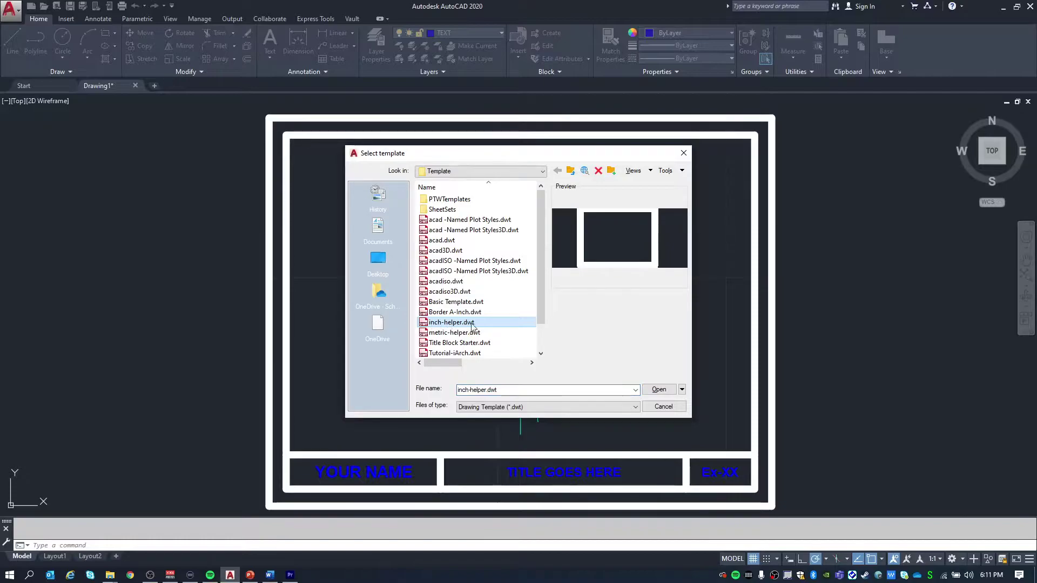
double_click(438, 323)
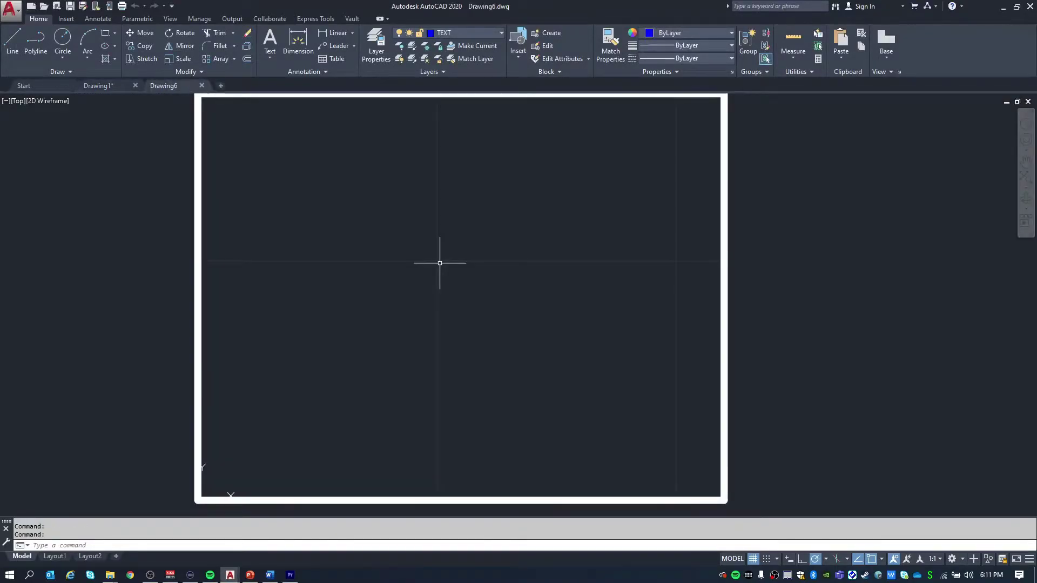
scroll(440, 263, down, 1)
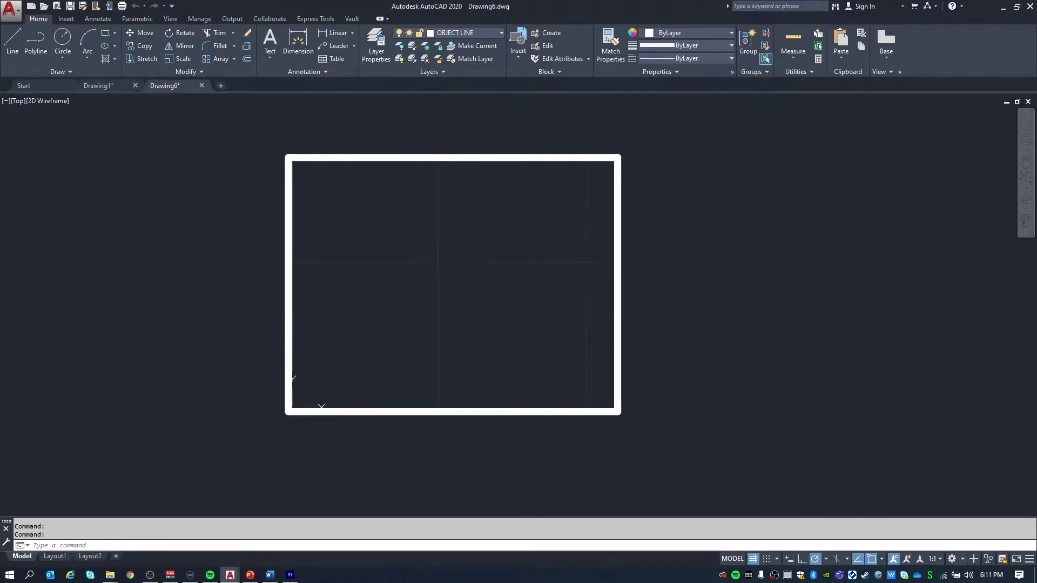
Step: Check the drawing units and accept the Decimal length type with 0.000 precision and inches as insertion scale
key(alt+Tab)
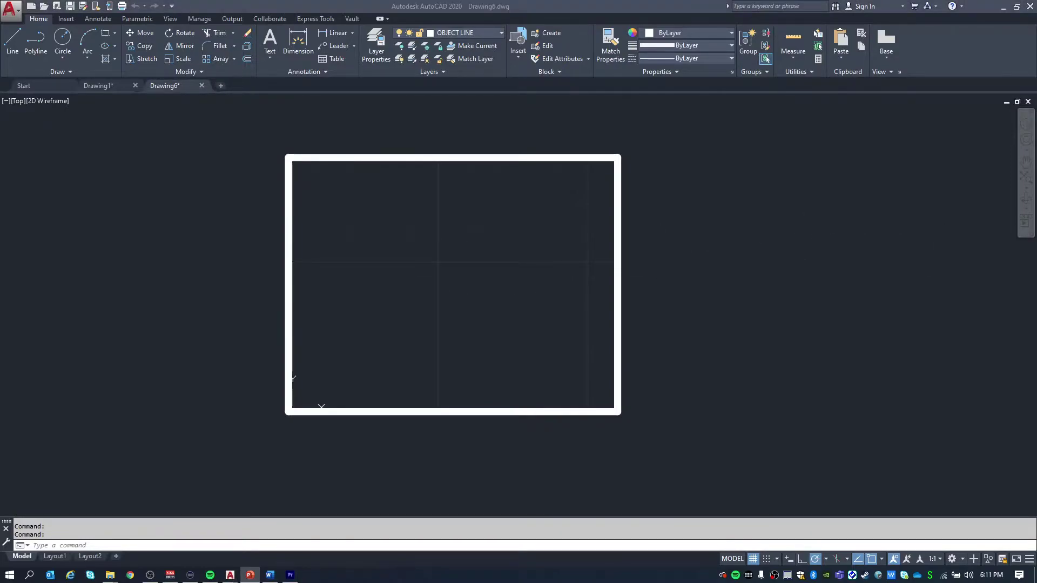
click(653, 190)
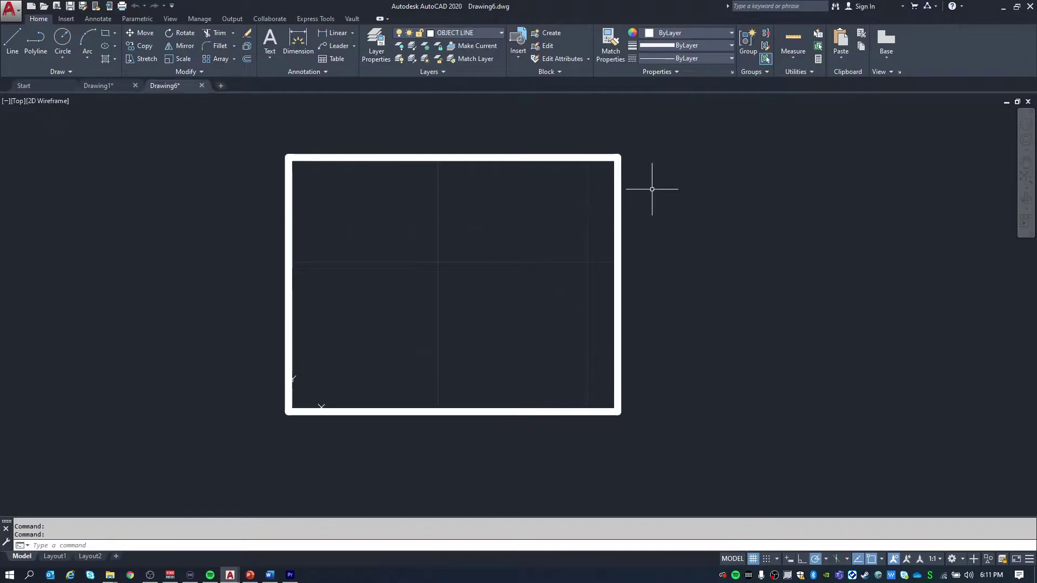
text(UNITS)
key(Return)
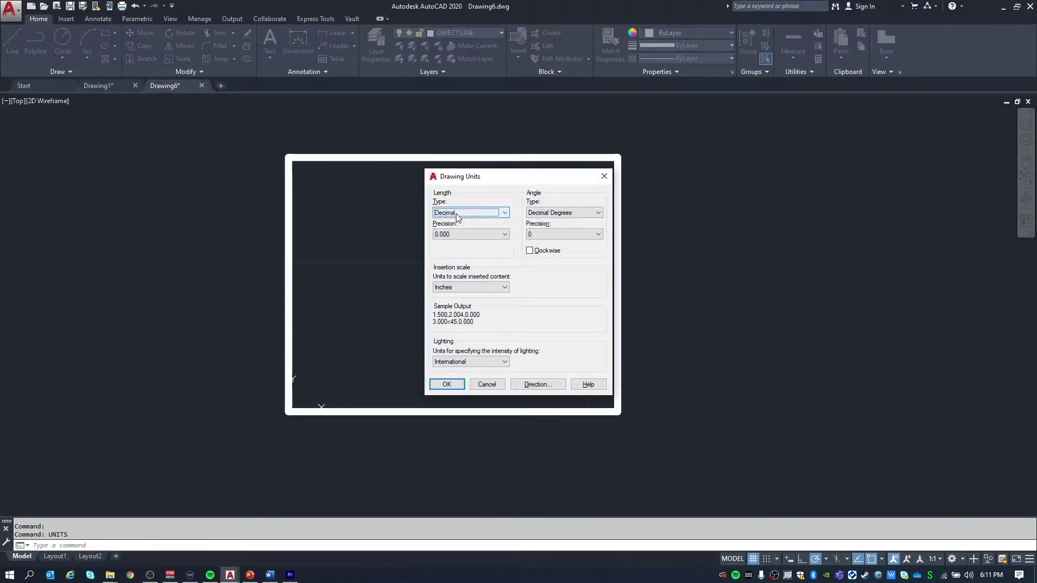
click(456, 217)
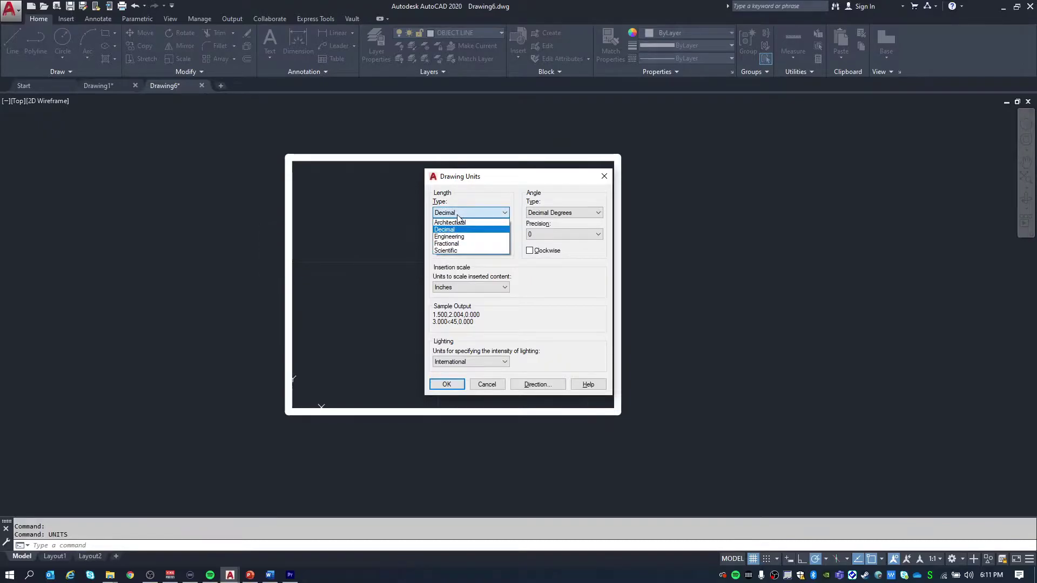
click(473, 188)
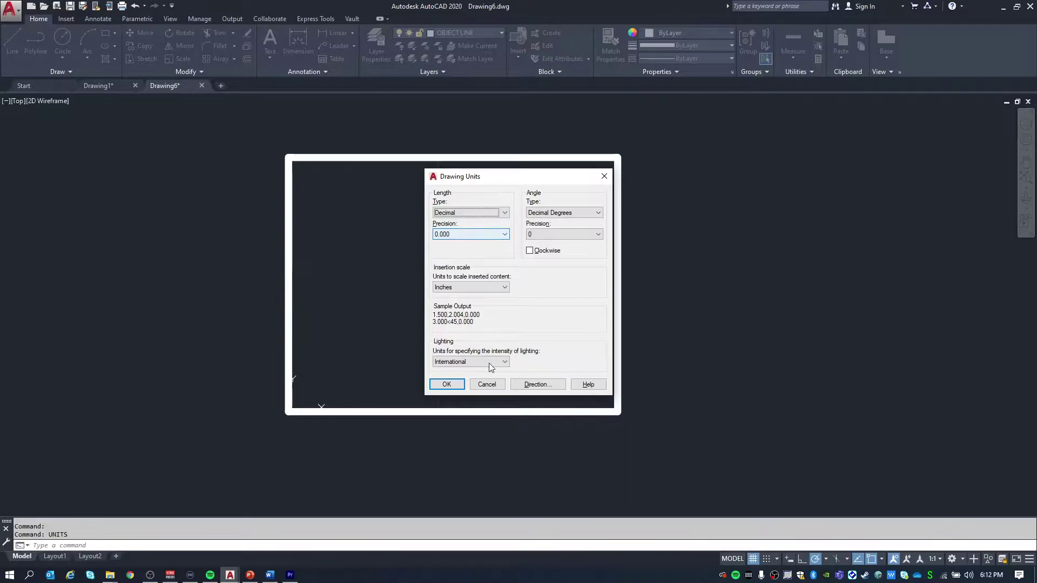
click(458, 386)
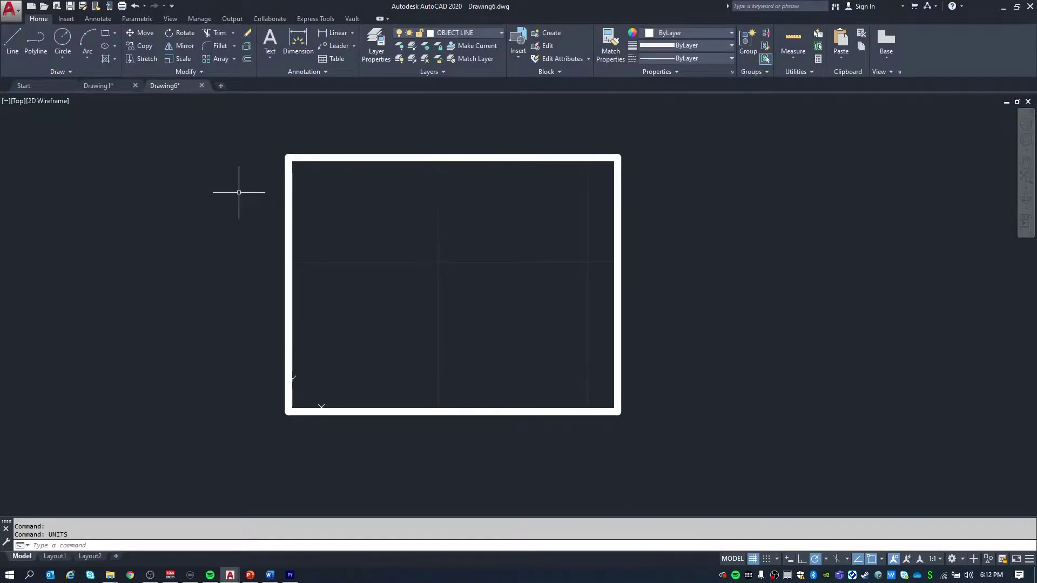
Step: Set the drawing limits with the lower left corner at 0,0 and the upper right corner at 11,8.5
middle_drag(241, 189, 259, 195)
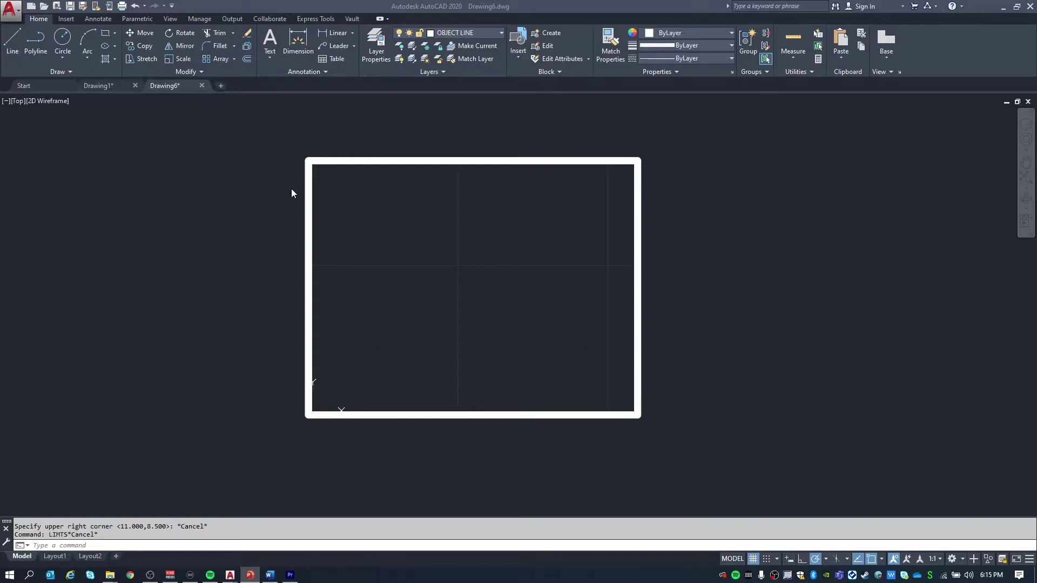
click(292, 192)
key(Escape)
text(LIM)
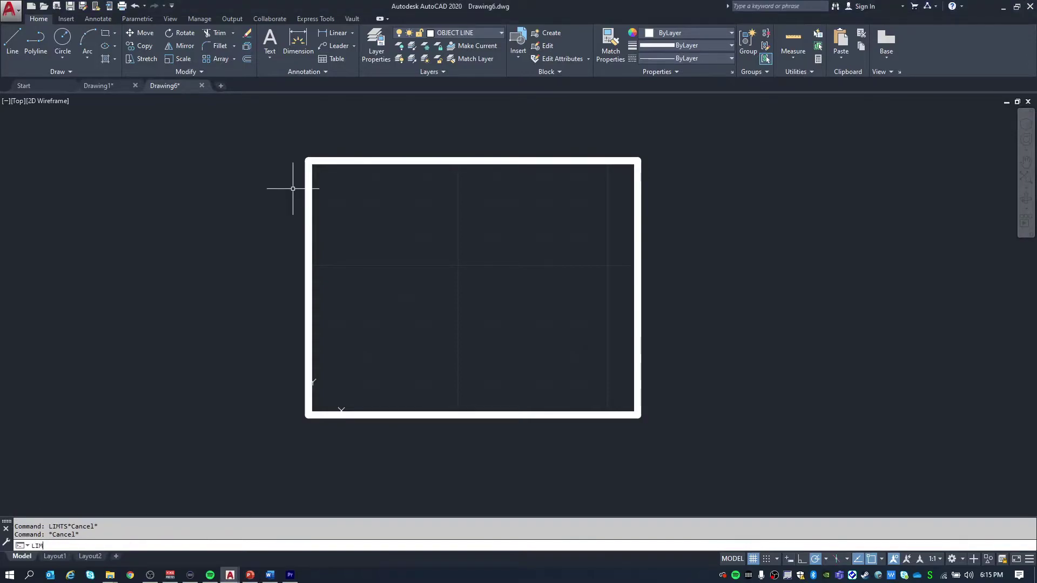
text(ITS)
key(Return)
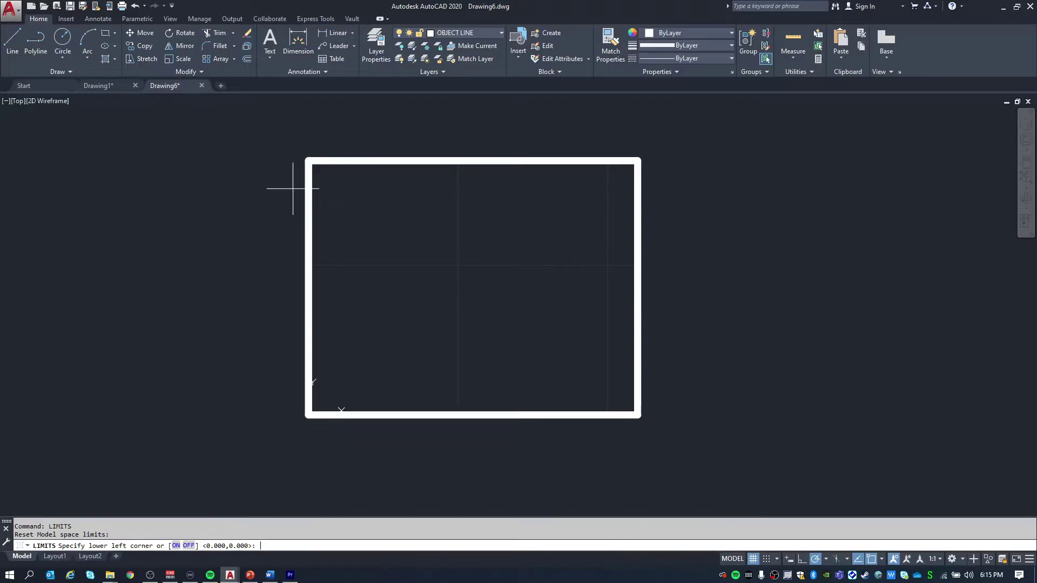
text(0,0)
key(Return)
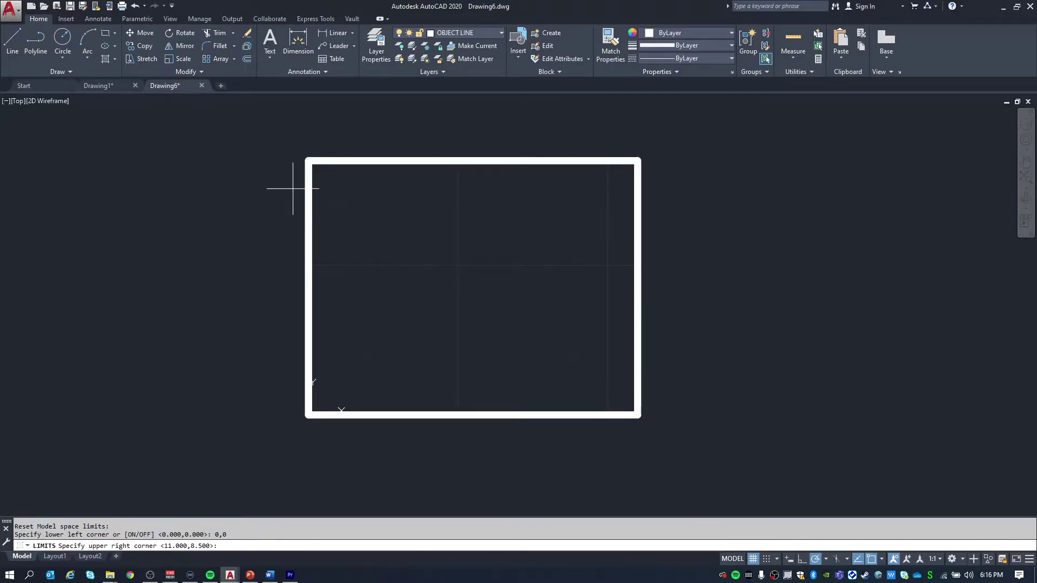
text(11,8.5)
key(Return)
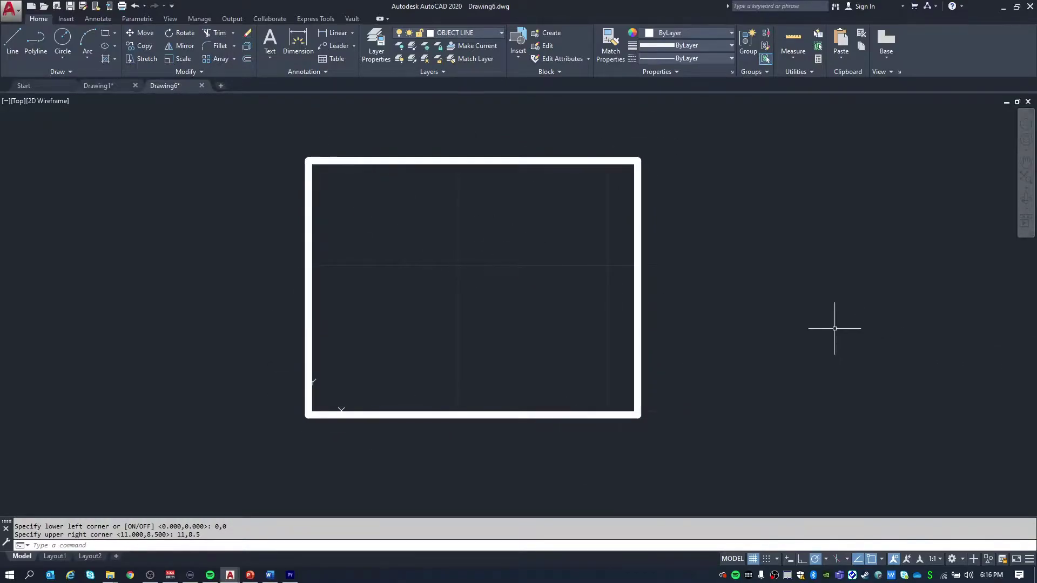
mouse_move(714, 292)
middle_down()
mouse_move(704, 276)
mouse_move(720, 302)
middle_up()
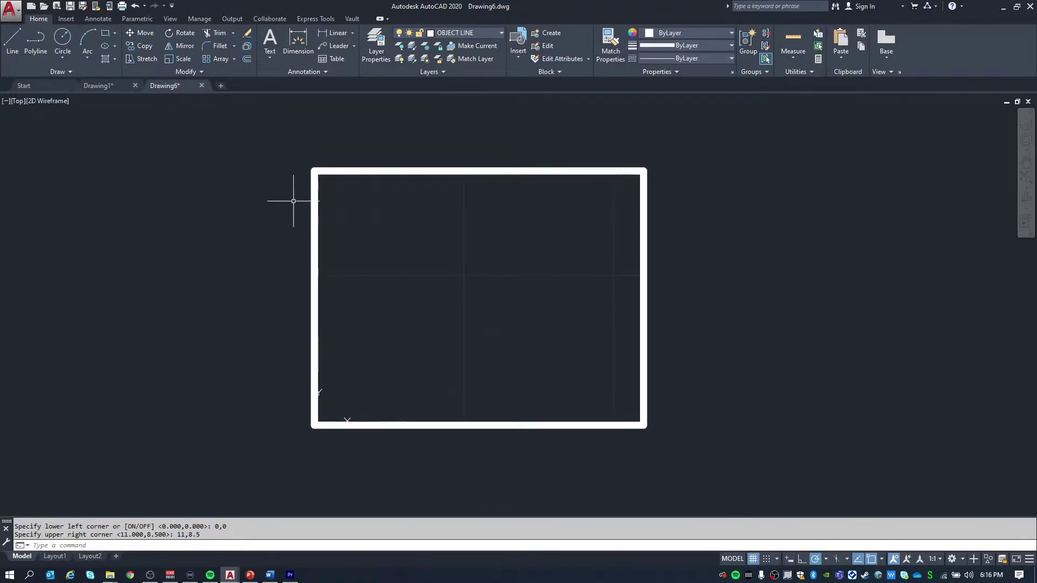
scroll(382, 209, up, 2)
scroll(426, 213, down, 2)
middle_drag(426, 213, 383, 186)
scroll(387, 181, up, 2)
scroll(394, 181, down, 2)
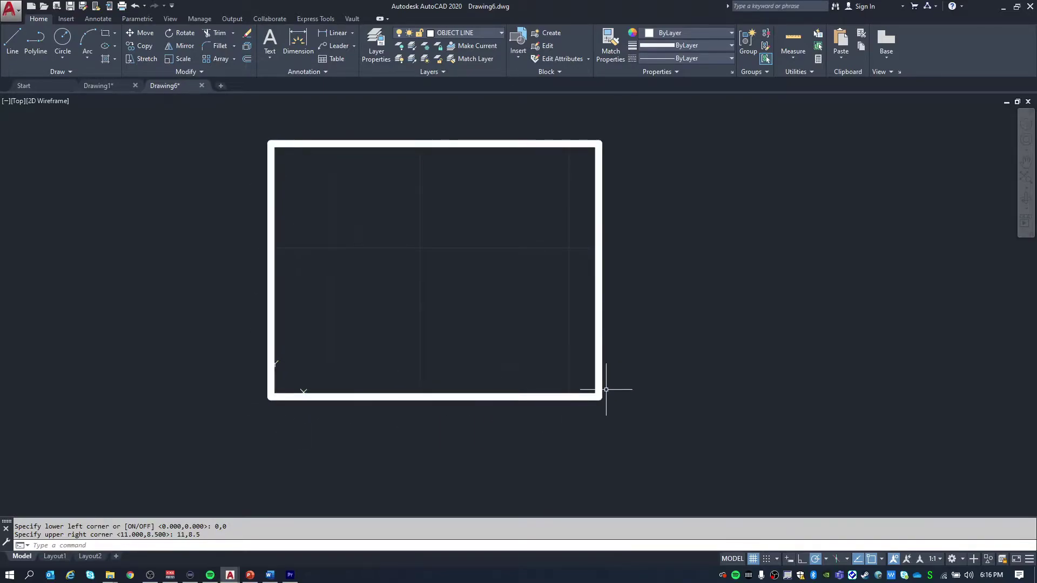
Step: Make BORDERLINE the current layer
click(453, 33)
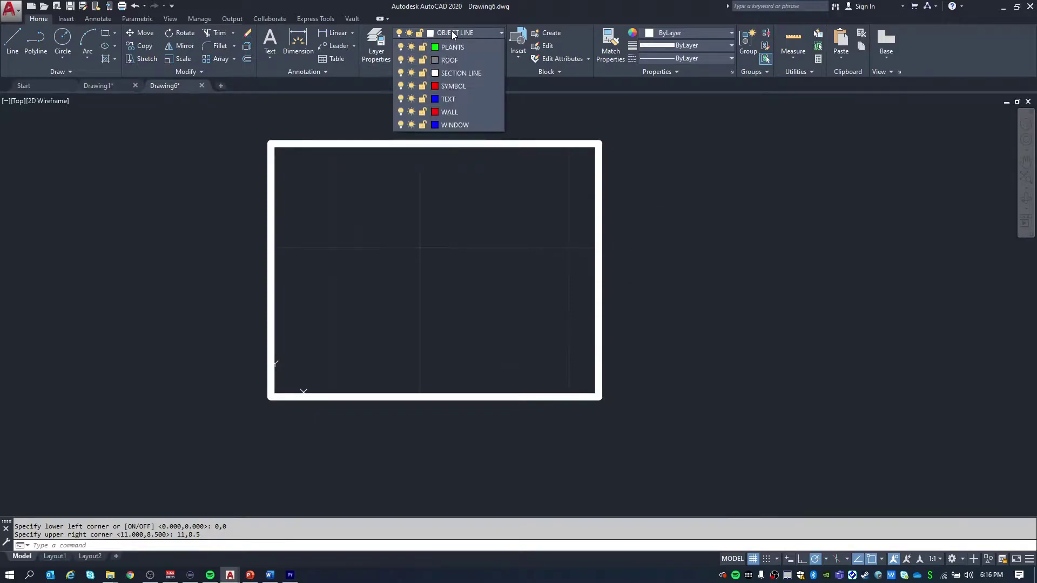
click(457, 57)
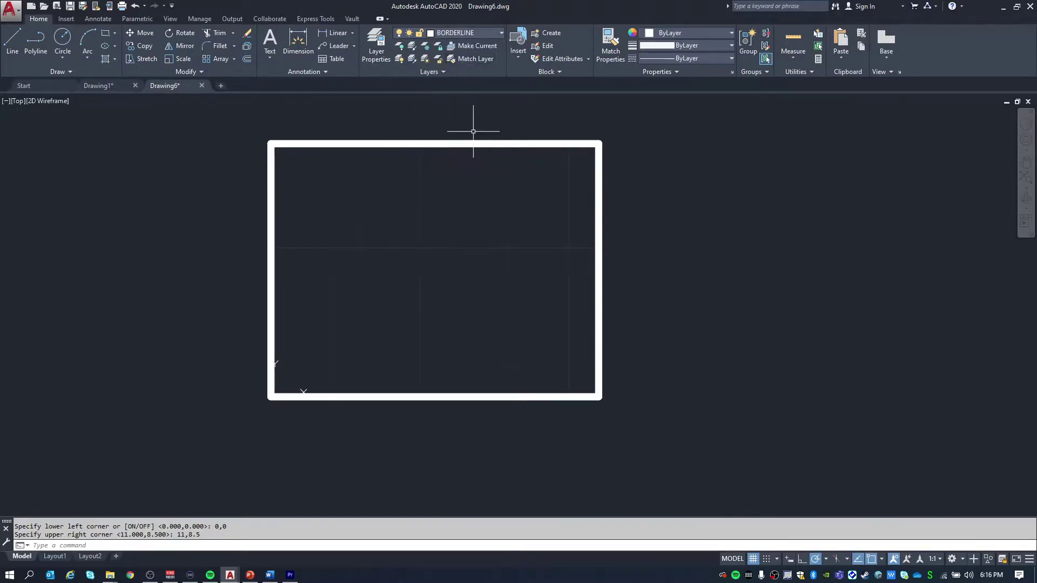
key(Escape)
key(Escape)
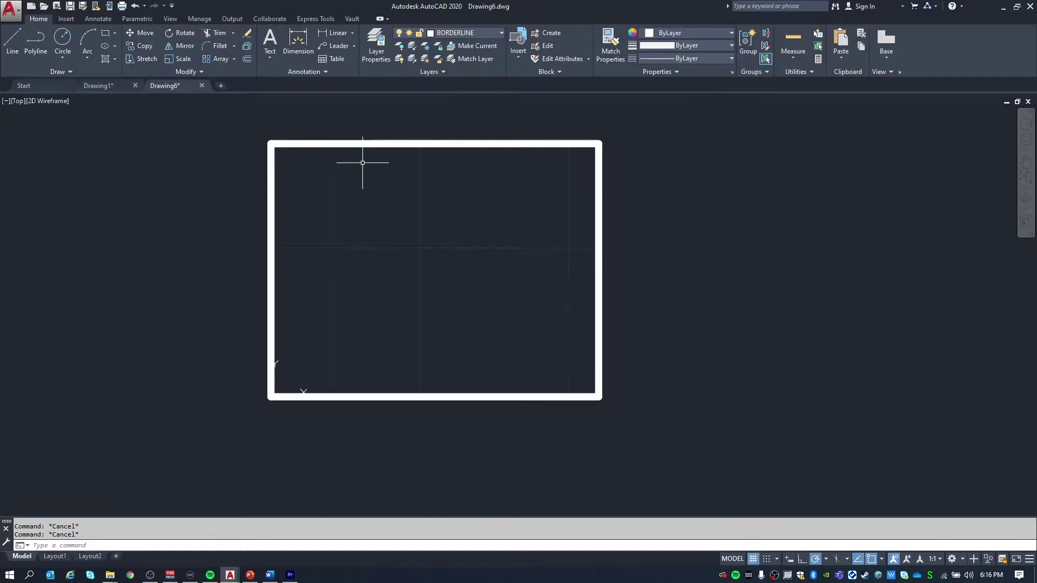
Step: Offset the page border rectangle inward by .375
text(o)
key(Return)
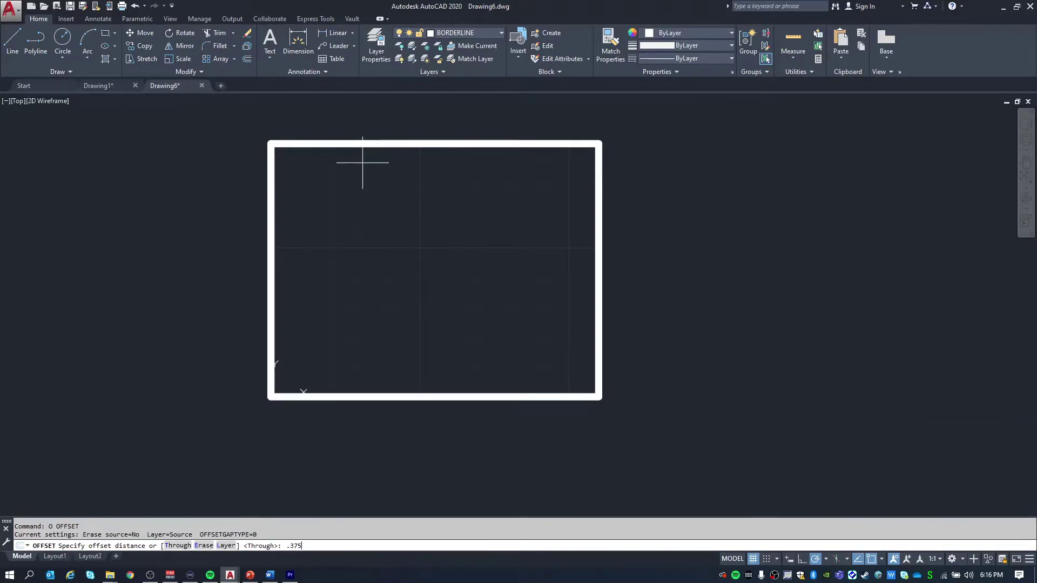
key(Return)
click(360, 143)
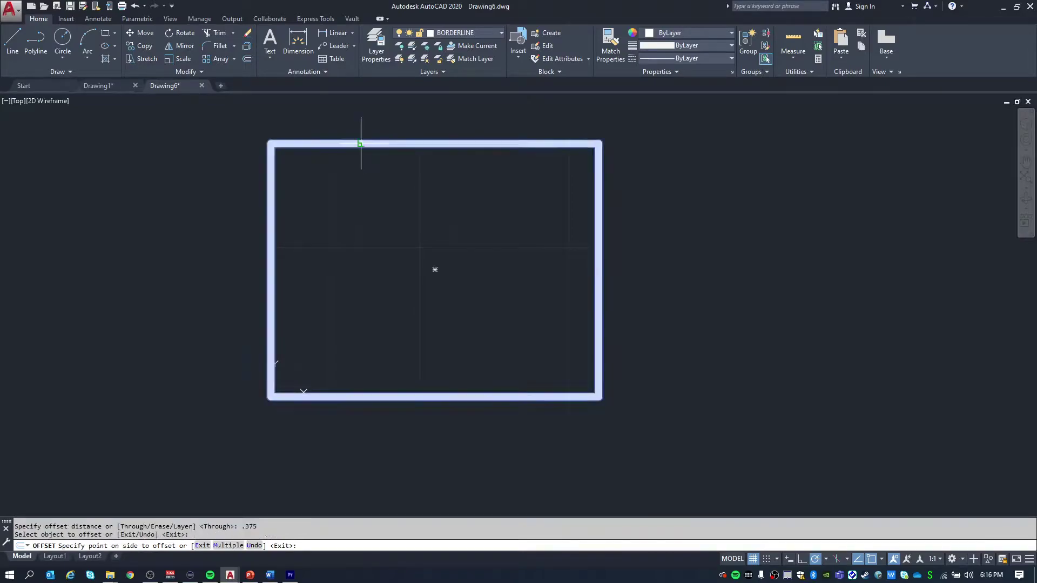
click(368, 297)
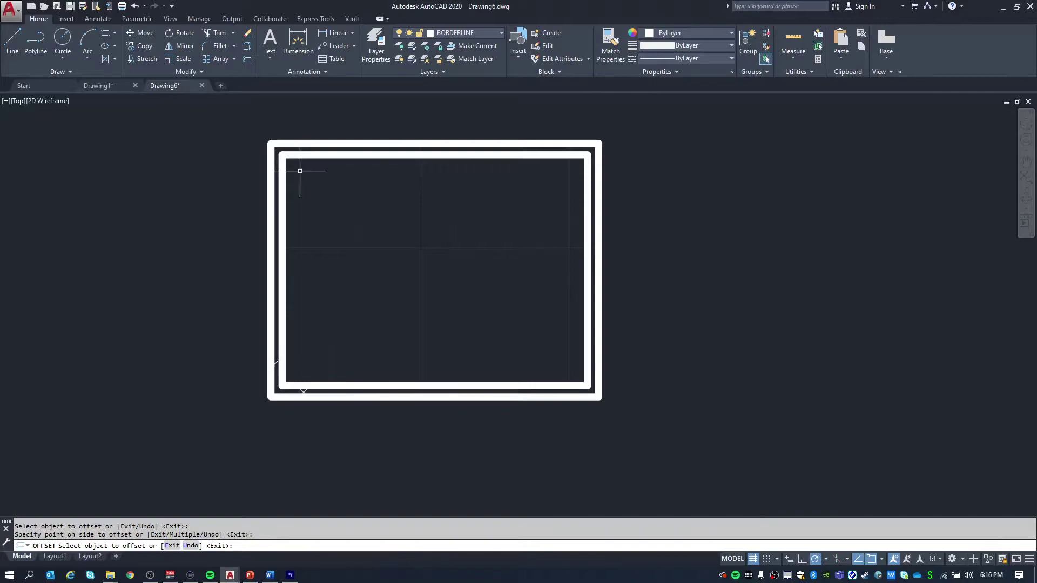
key(Escape)
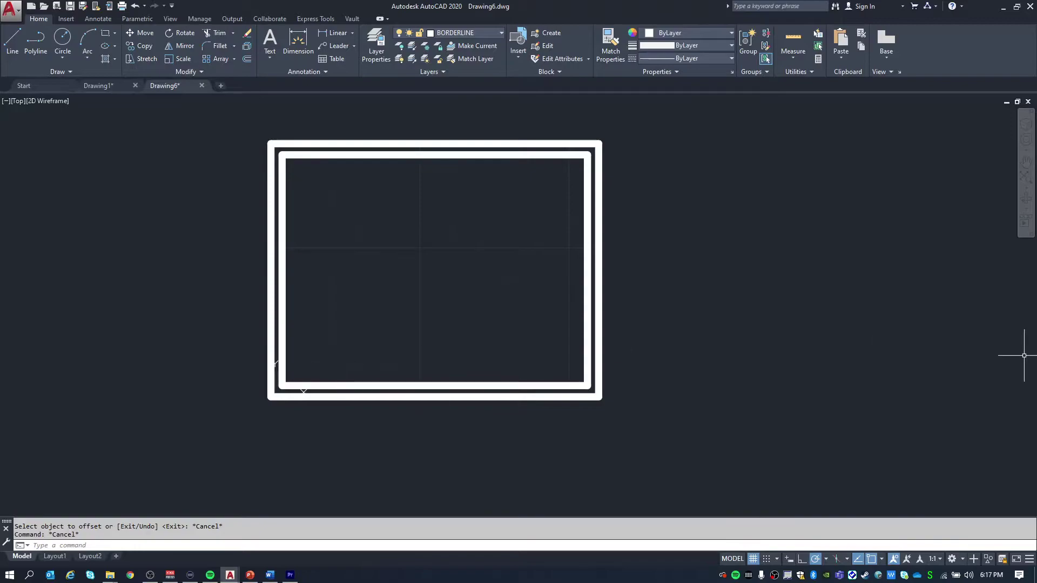
Step: Draw a 1.125 vertical guide line up from the outer border's bottom level, then continue horizontally across to the inner border's left and right edges
middle_drag(436, 338, 447, 315)
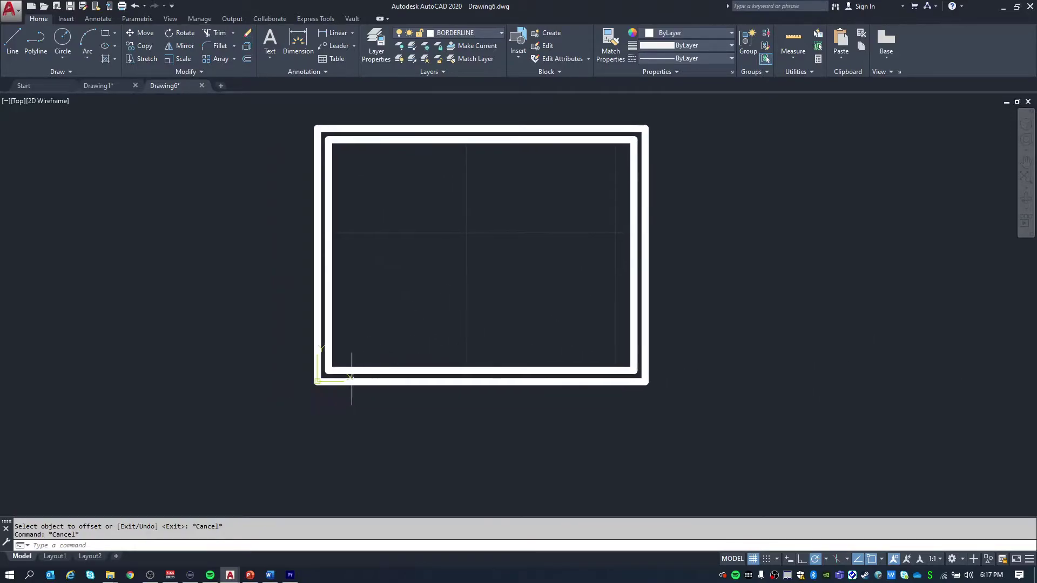
scroll(351, 379, up, 2)
text(l)
key(Return)
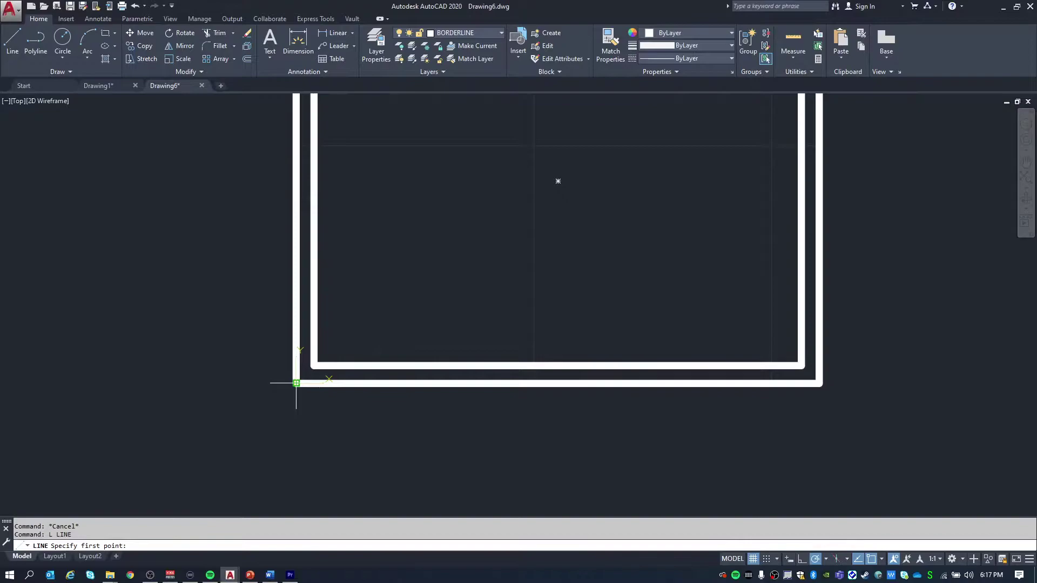
click(248, 383)
text(1.125)
key(Return)
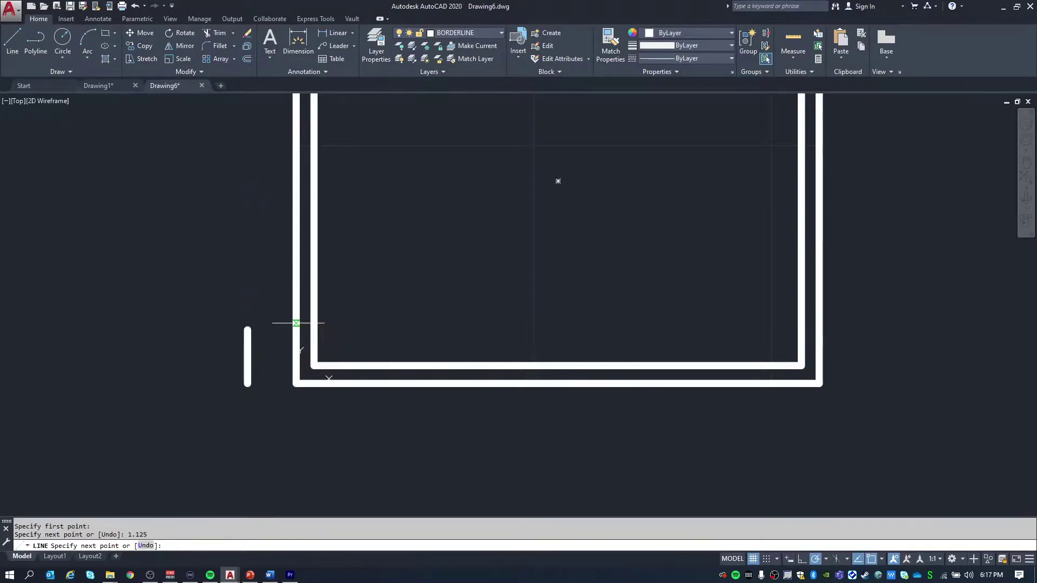
click(314, 330)
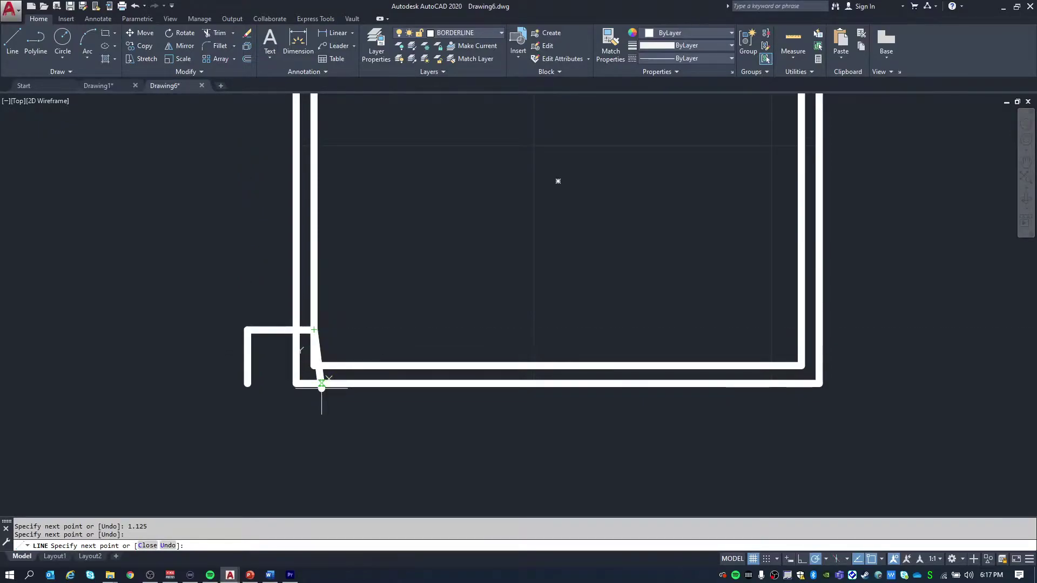
click(801, 330)
key(Escape)
key(Escape)
Step: Erase the vertical guide line and the short horizontal segment outside the inner border's left edge
click(265, 354)
click(214, 307)
key(Delete)
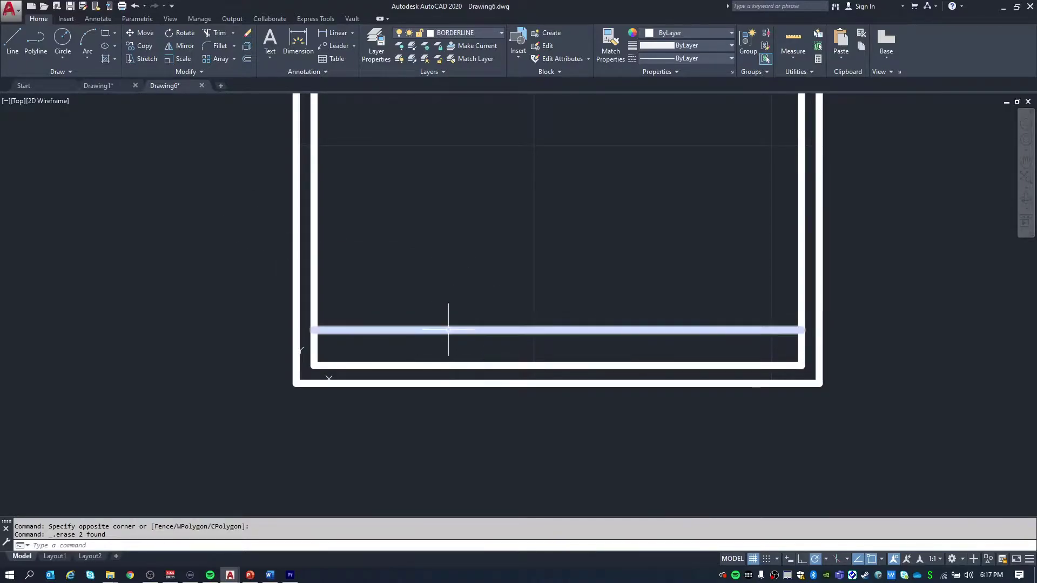
Step: Draw a 3.75 horizontal guide line below the border from its left edge, then continue vertically through the inner border's bottom edge to the title block line
middle_drag(447, 334, 447, 307)
text(L)
key(Return)
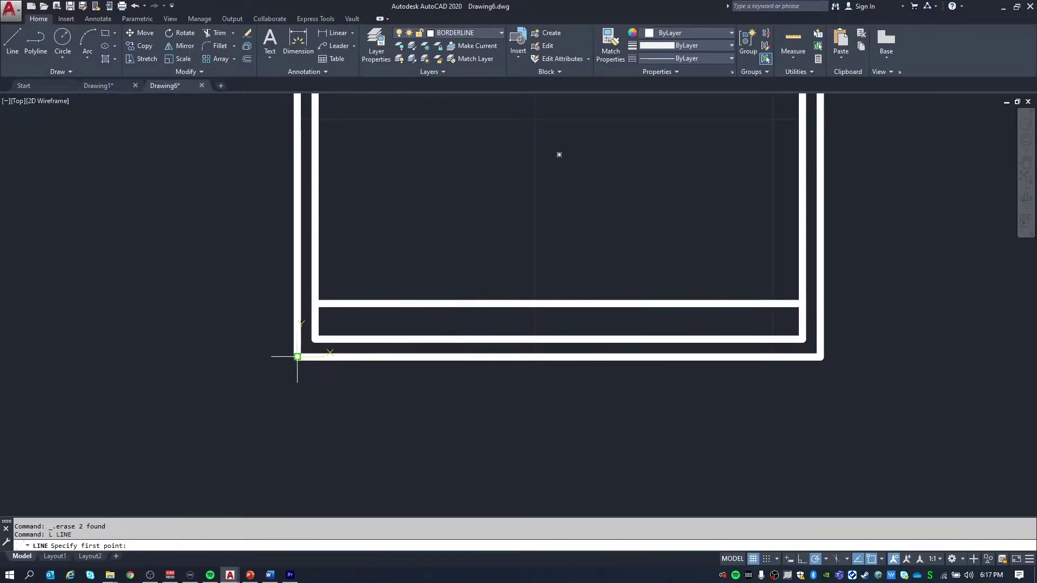
click(297, 387)
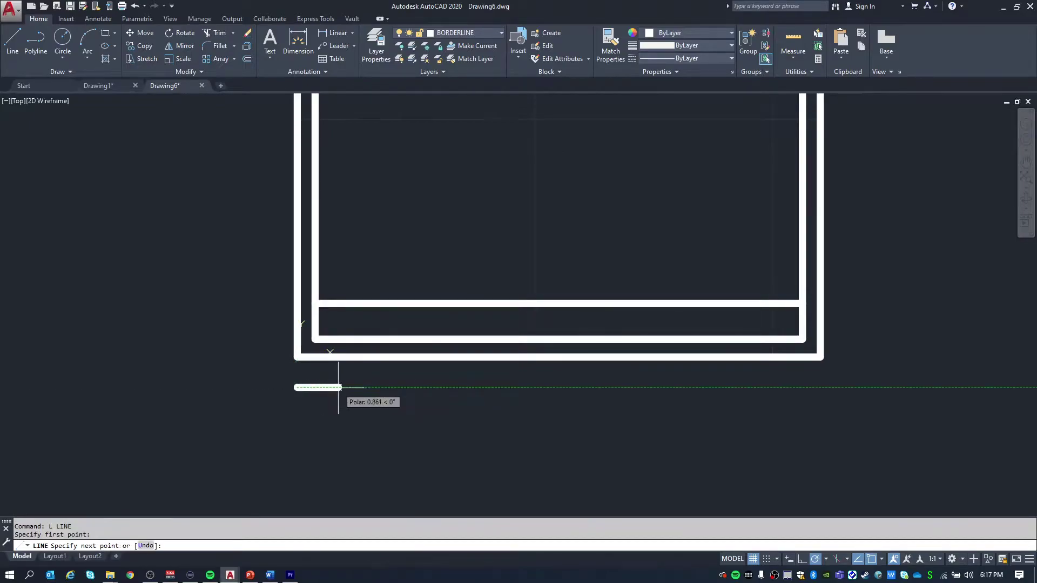
text(3.75)
key(Return)
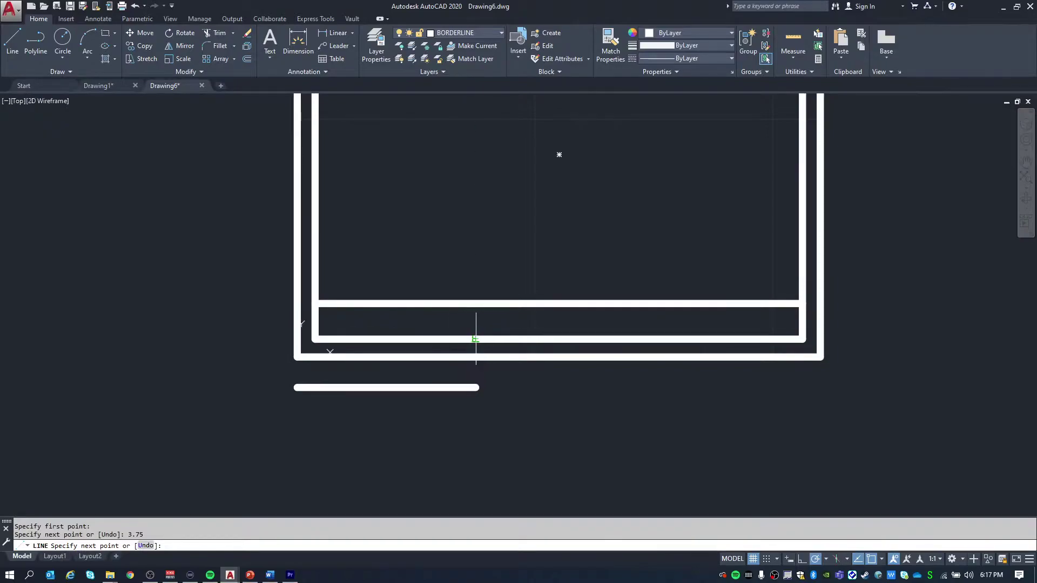
click(476, 339)
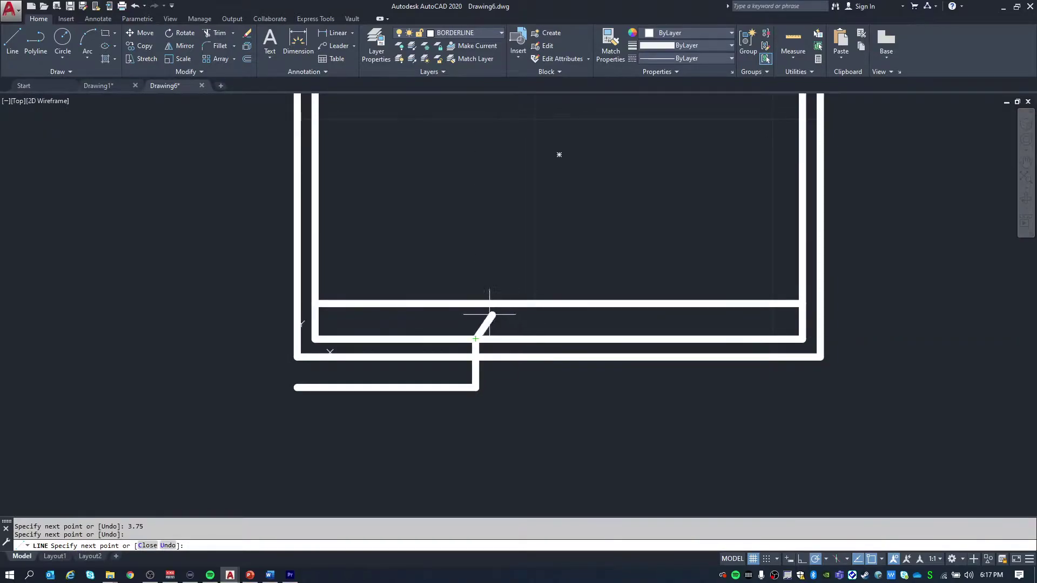
click(475, 303)
key(Escape)
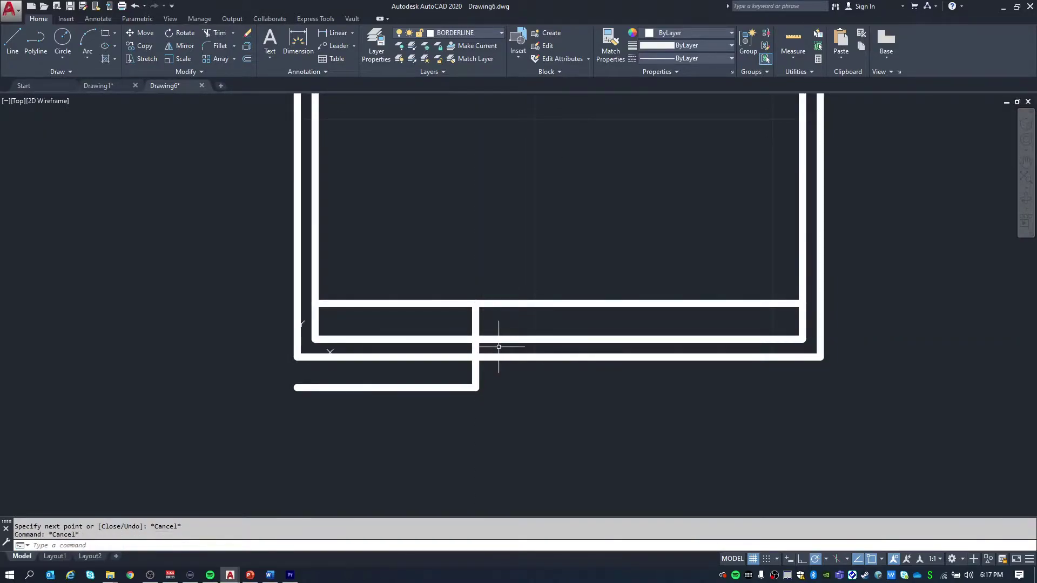
Step: Draw a 9.125 horizontal guide line below the border from its left edge, then continue vertically through the inner border's bottom edge to the title block line
text(L)
key(Return)
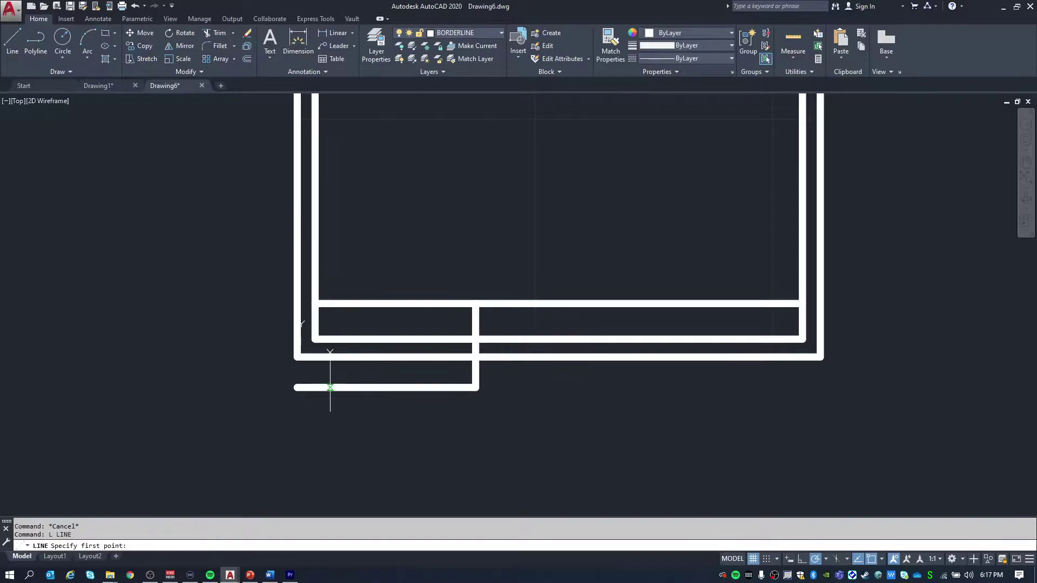
click(298, 422)
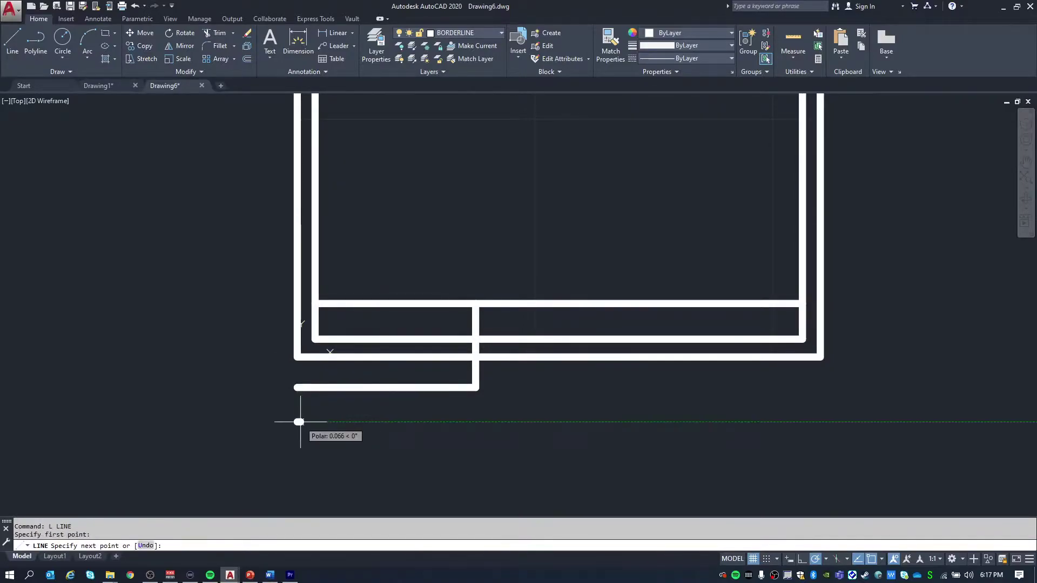
text(9.125)
key(Return)
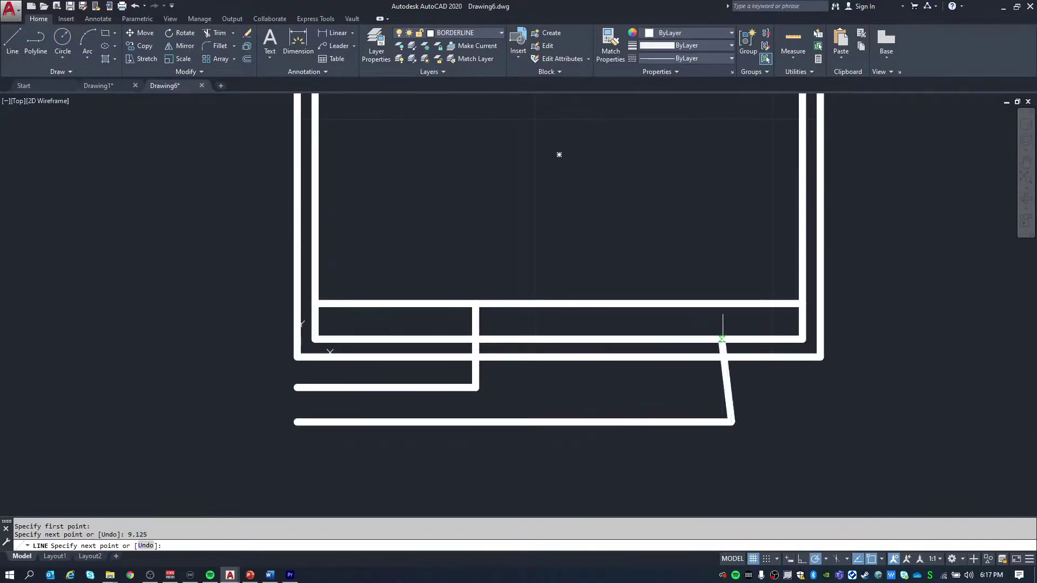
click(731, 304)
key(Escape)
Step: Erase the horizontal and vertical guide segments below the inner border's bottom edge, keeping the two title block dividers
click(744, 457)
click(237, 372)
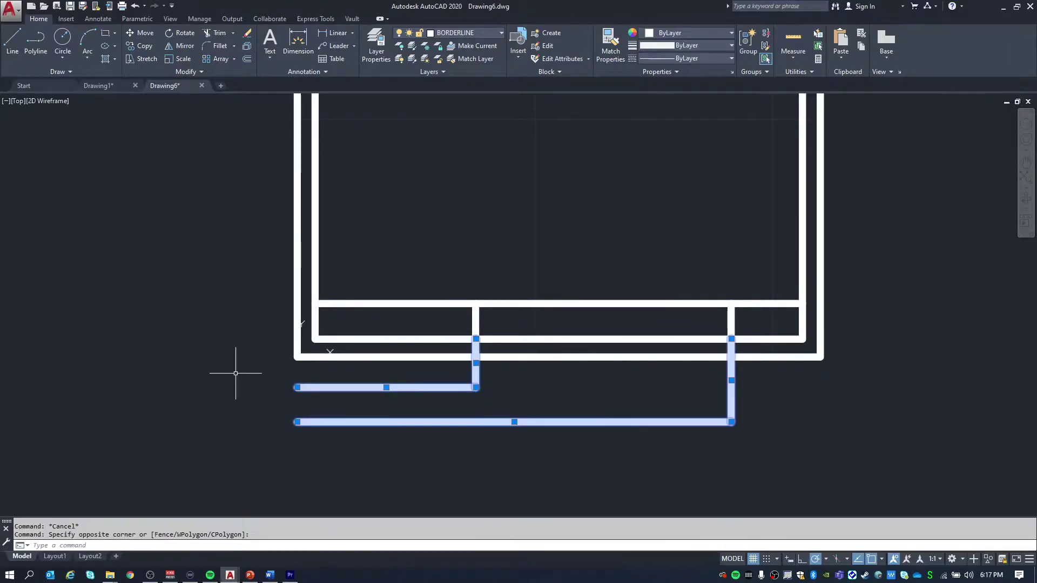
key(Delete)
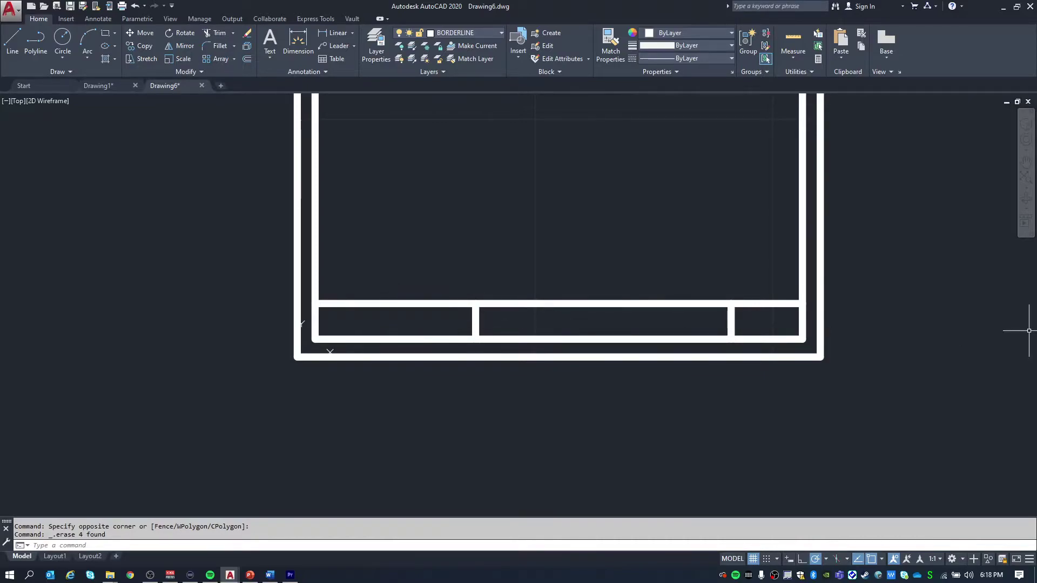
Step: Make the TEXT layer current and start a multiline text box spanning the title block's left cell
middle_drag(492, 157, 423, 181)
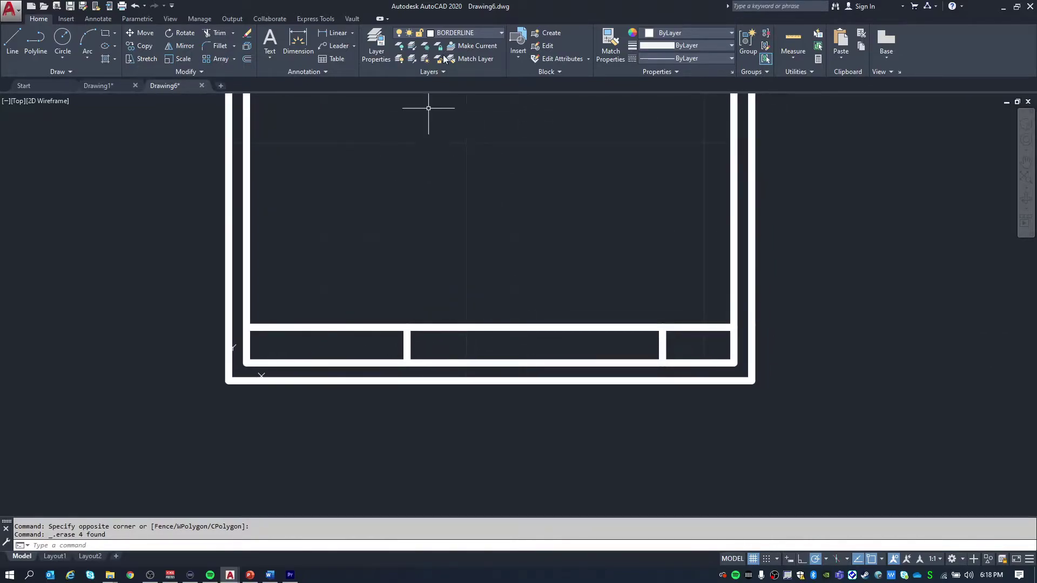
click(459, 33)
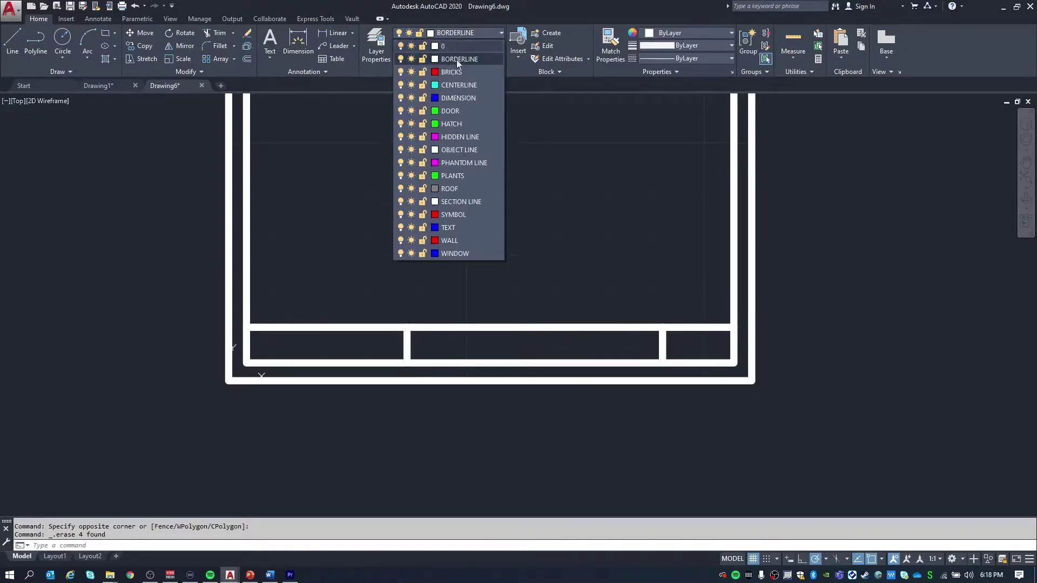
click(448, 227)
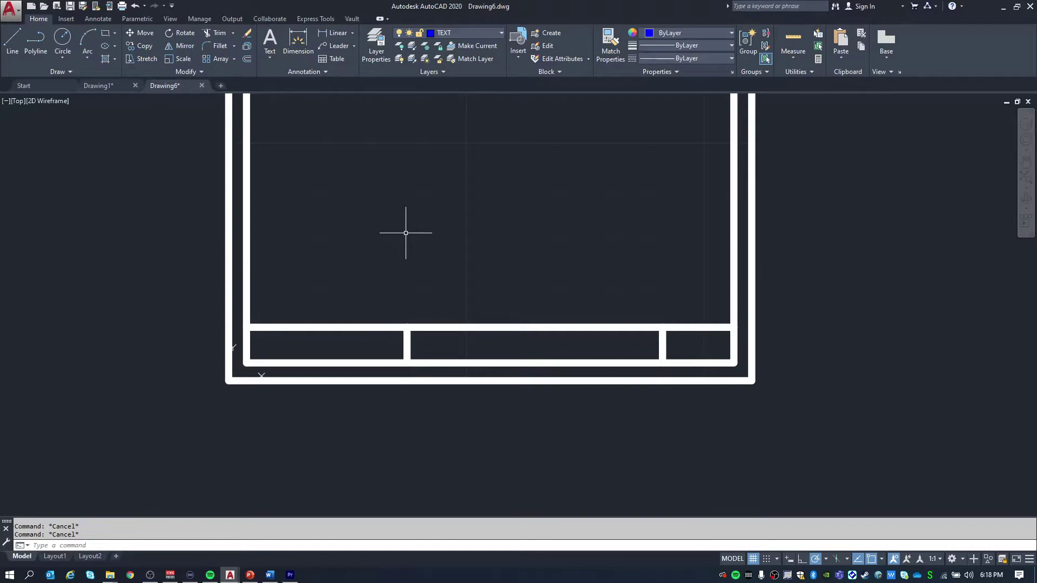
text(T)
key(Return)
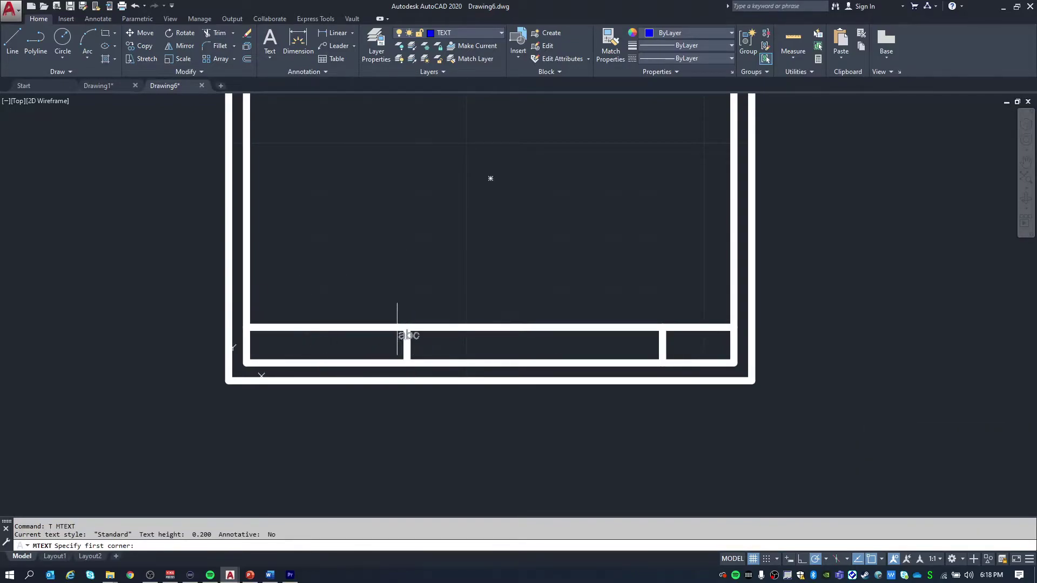
click(246, 327)
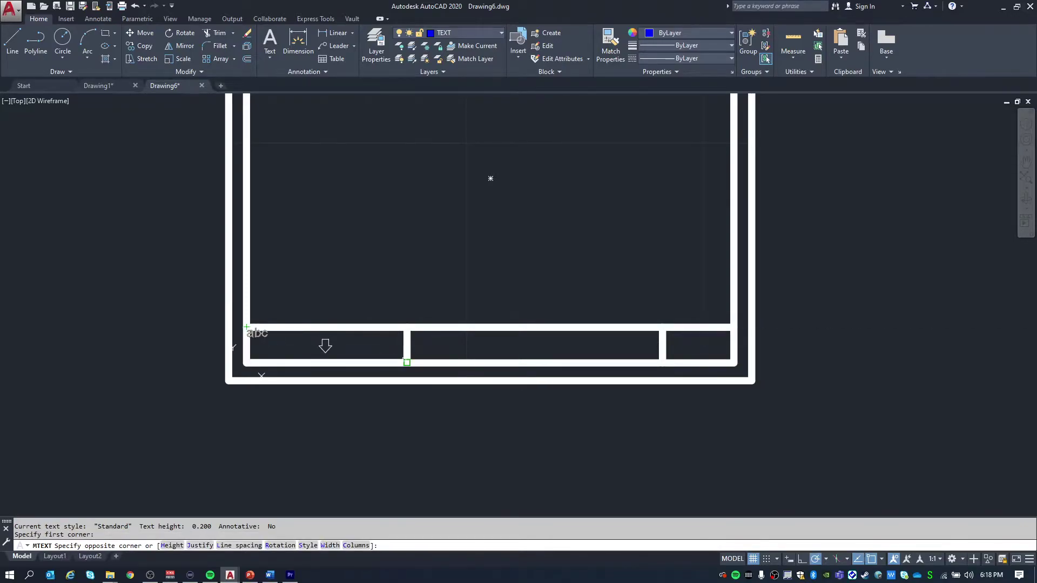
click(407, 363)
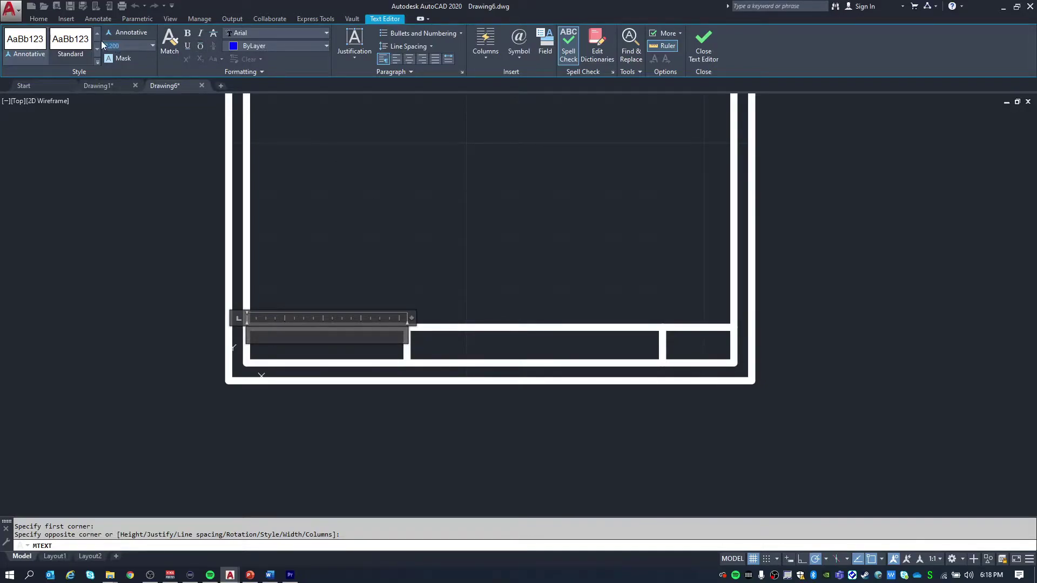
Step: Set the left cell's text to bold with Middle Center justification and enter YOUR NAME
click(188, 34)
click(358, 40)
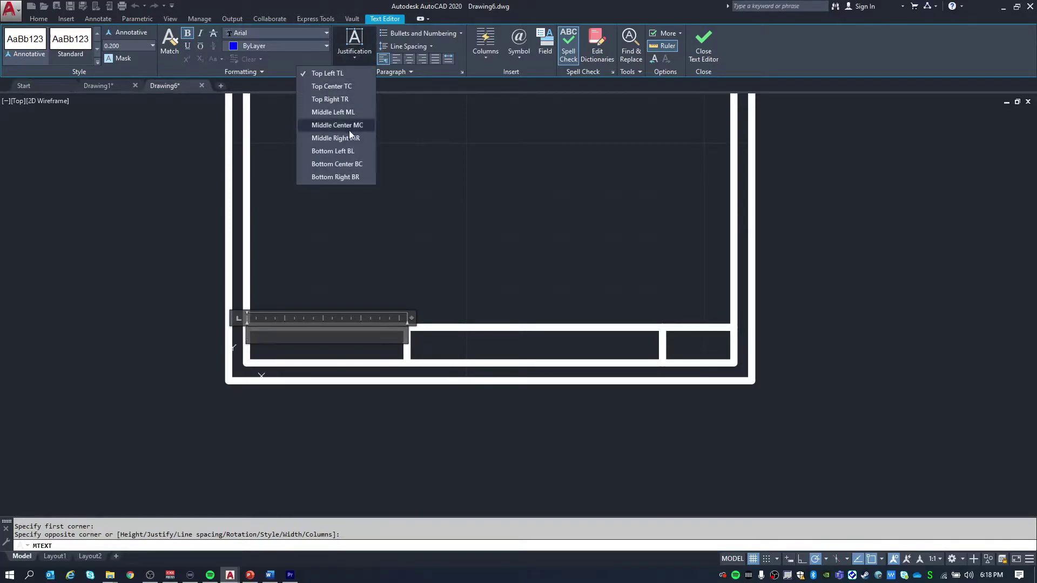
click(335, 128)
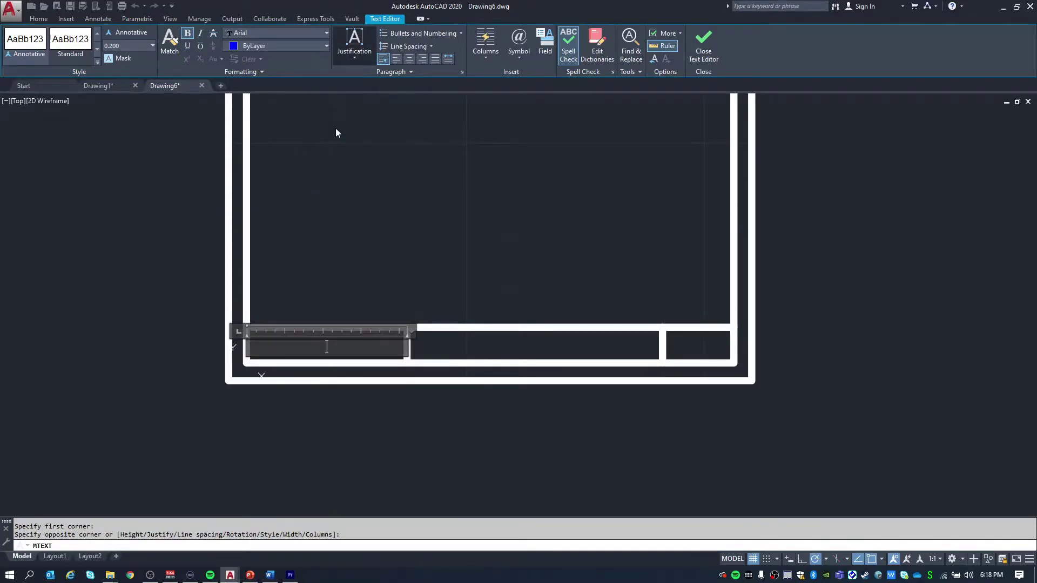
text(YOUR NAE)
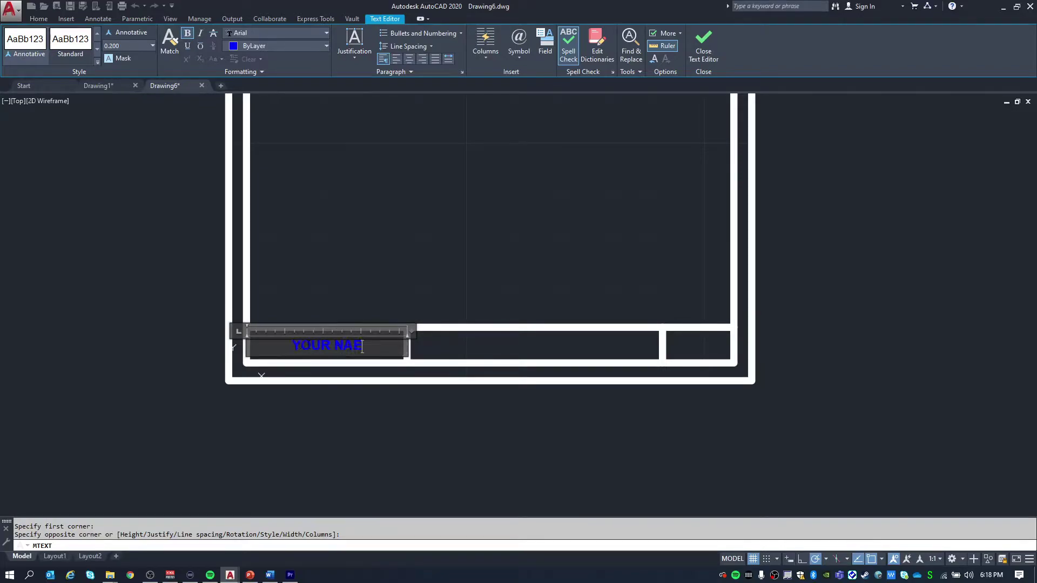
key(BackSpace)
text(ME)
click(471, 346)
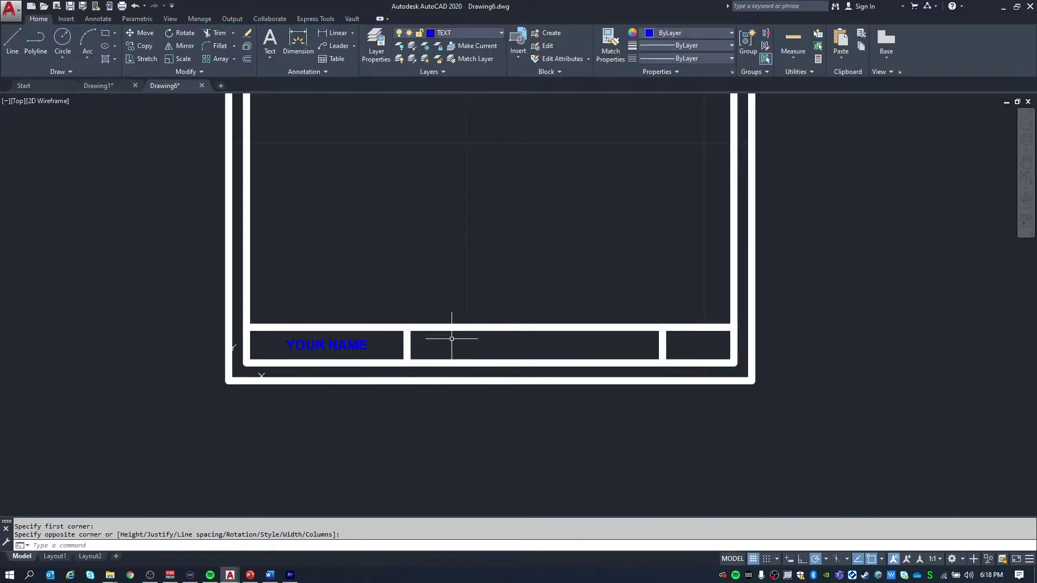
key(Escape)
key(Escape)
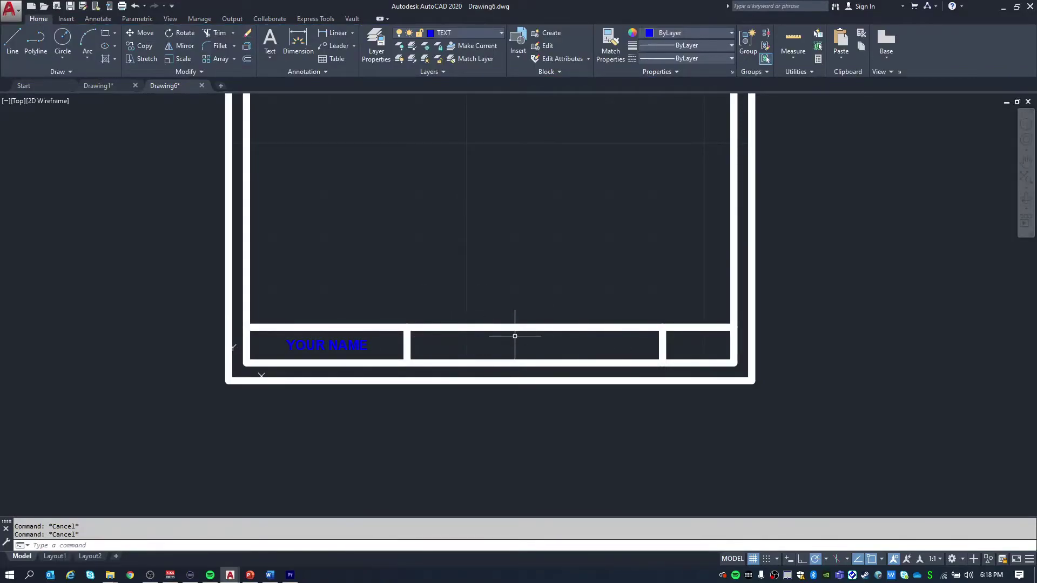
Step: Create a bold multiline text box spanning the title block's middle cell with Middle Center justification
text(T)
key(Return)
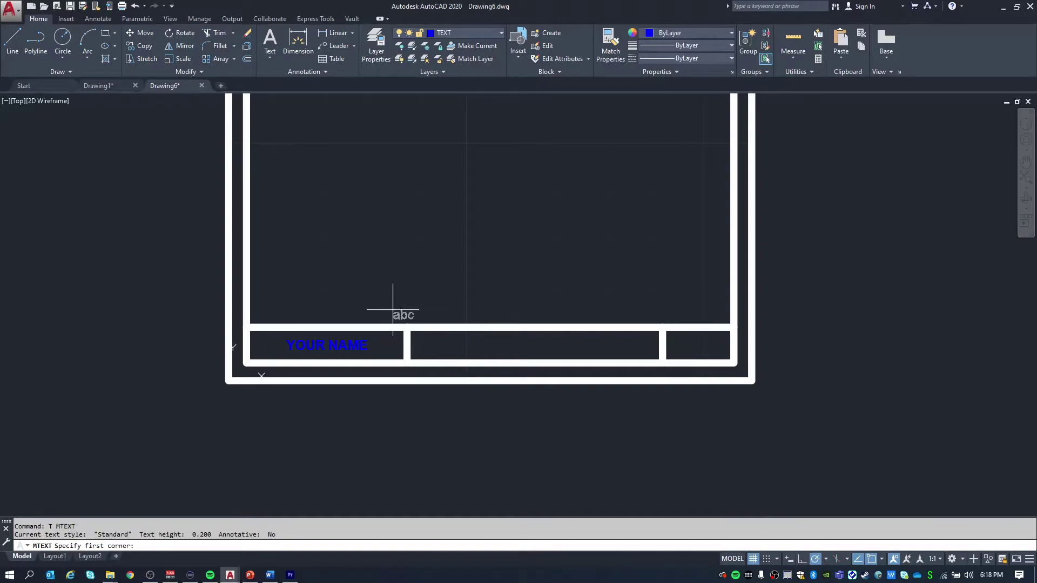
click(406, 327)
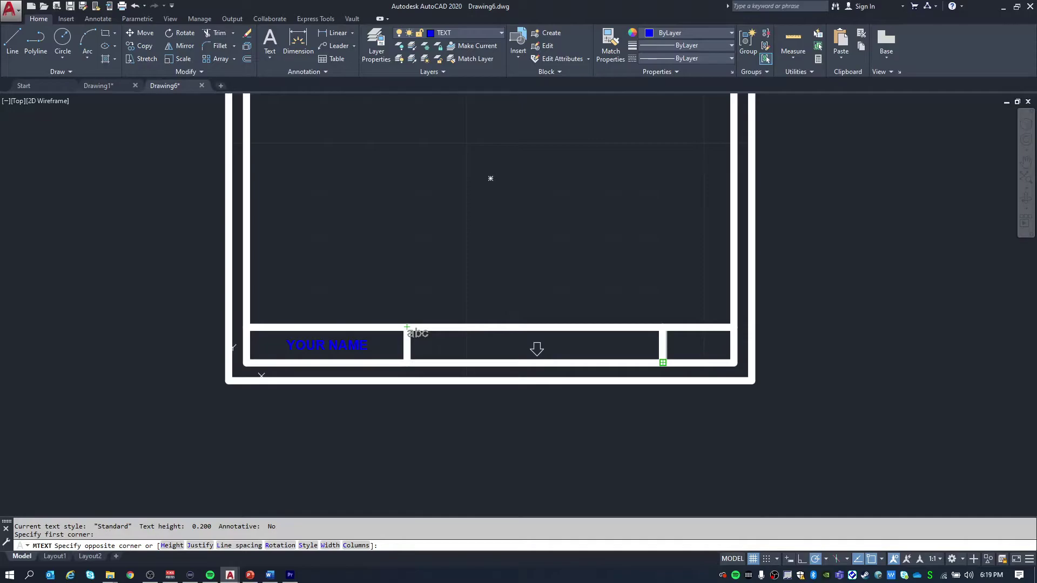
click(663, 362)
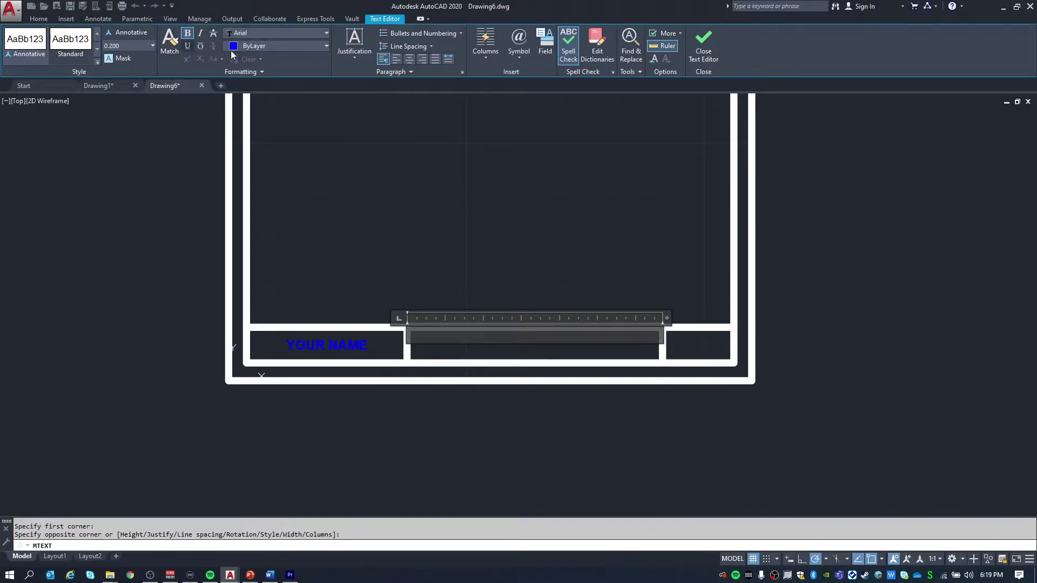
click(354, 50)
click(339, 125)
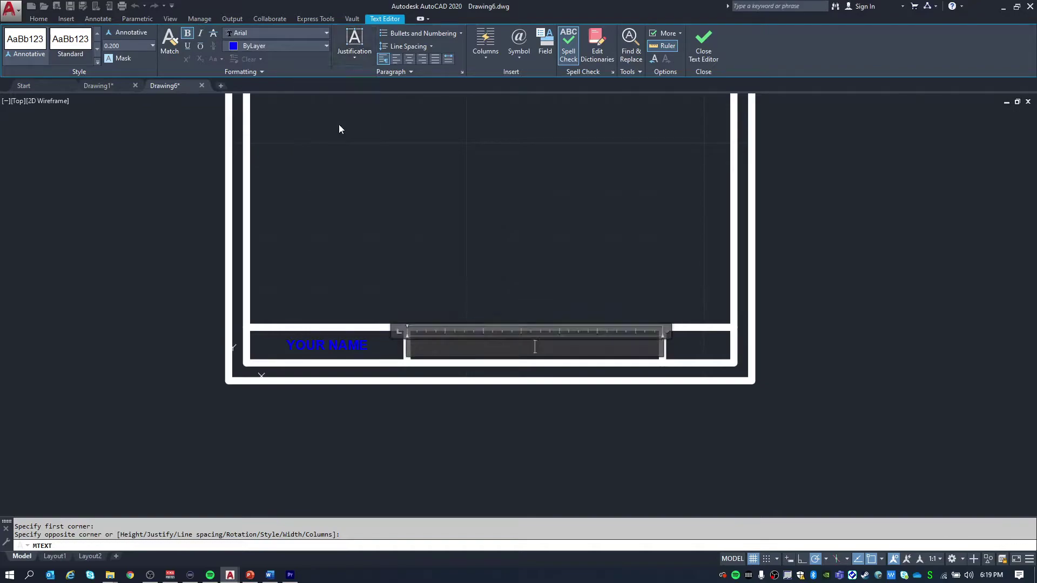
Step: Set the middle cell's text height to .25 and enter TITLE GOES HERE
click(129, 46)
text(.25)
key(Return)
text(TITLE G)
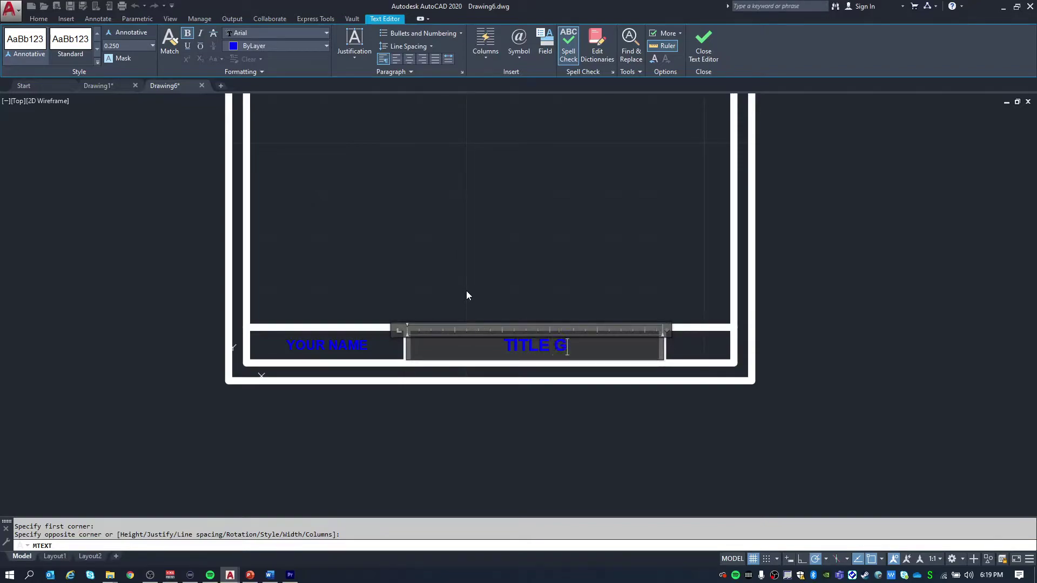
text(OES HERE)
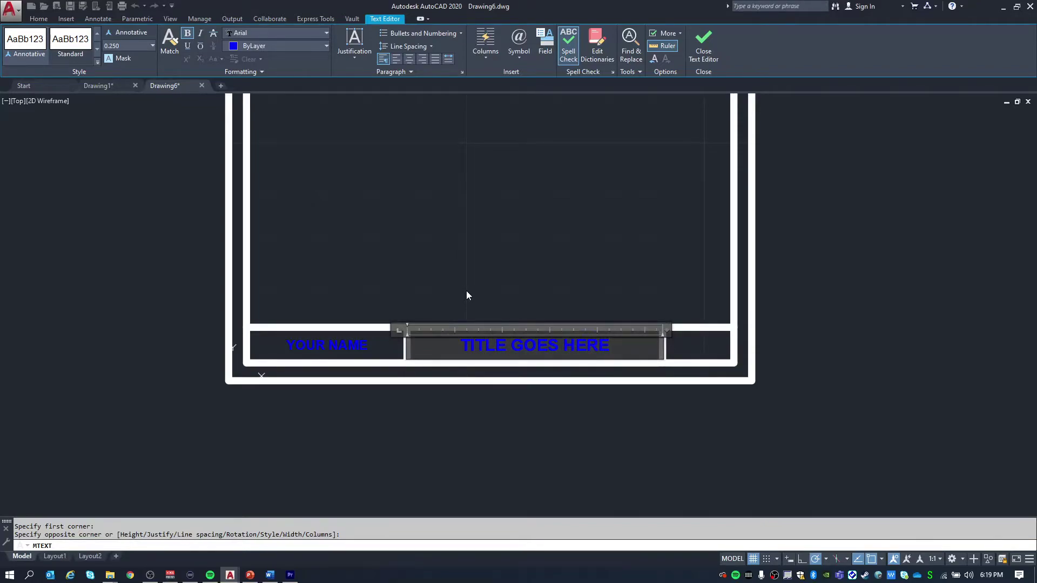
click(466, 291)
Step: Set the height of the YOUR NAME text in the title block's left cell to .25
click(327, 345)
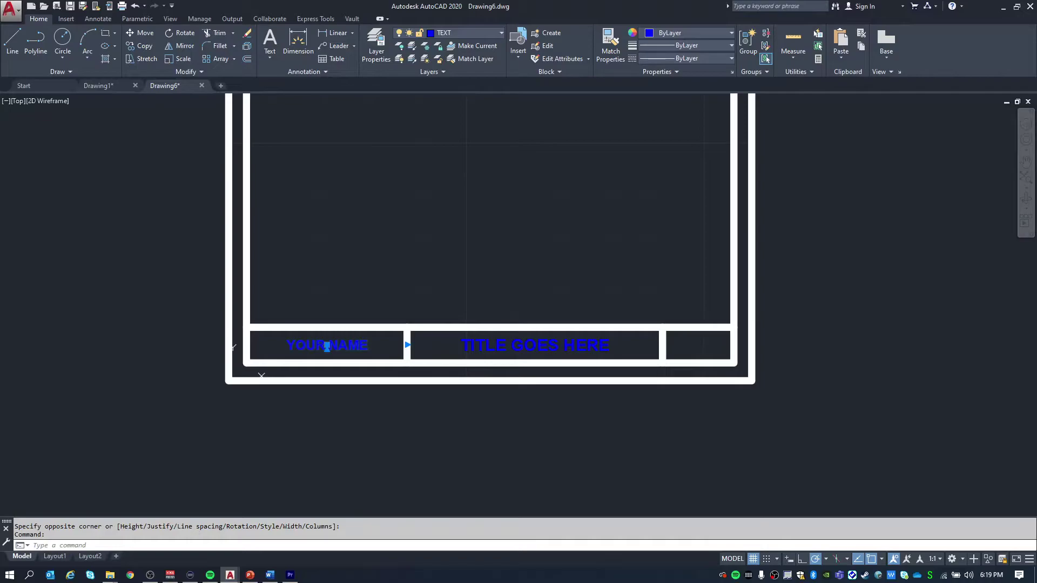
double_click(326, 346)
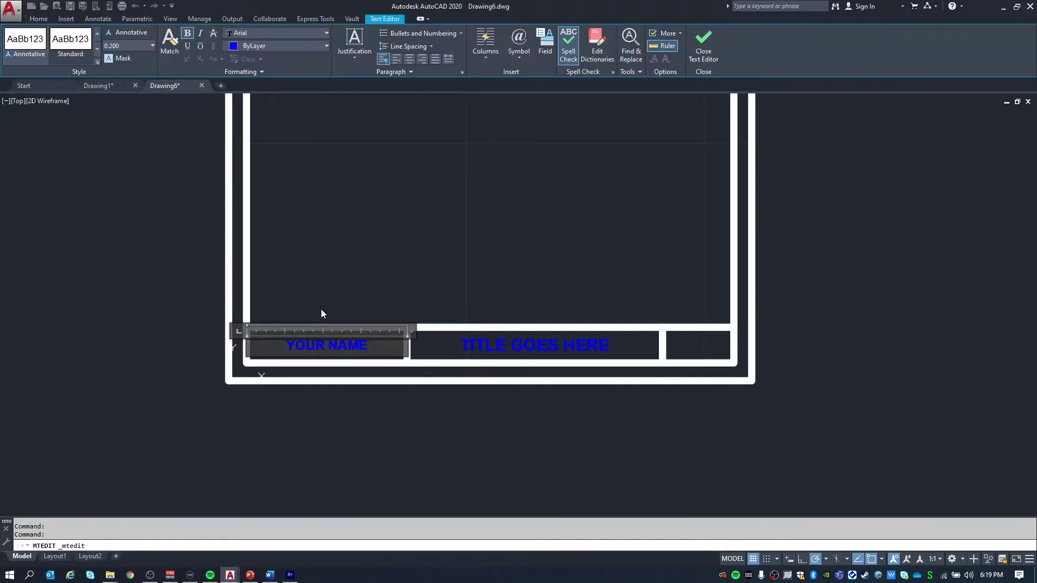
click(139, 45)
text(.25)
key(Return)
click(386, 215)
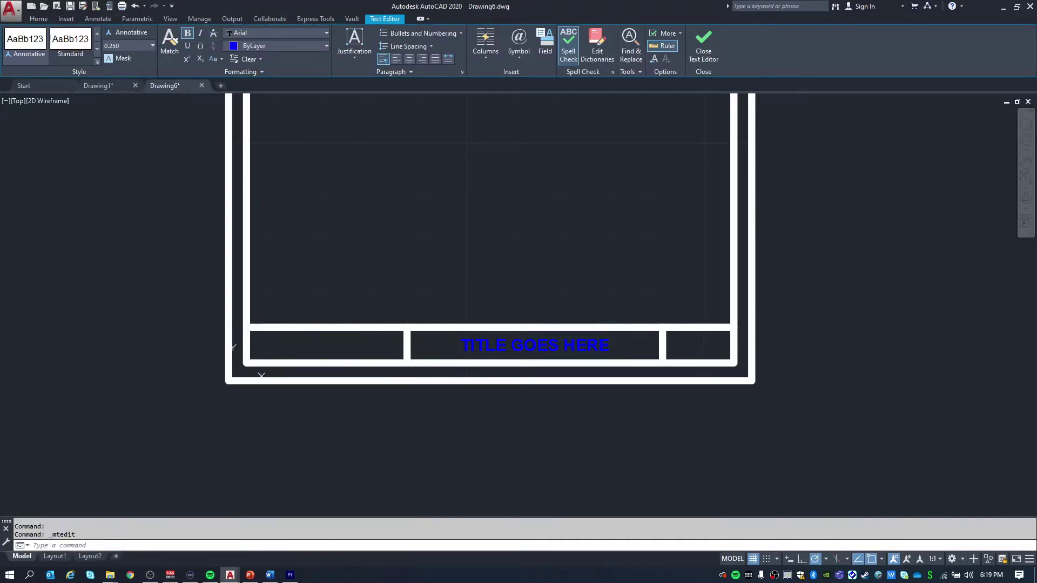
Step: Start a multiline text box spanning the title block's right cell from corner to corner
middle_drag(510, 225, 363, 216)
key(Escape)
key(Escape)
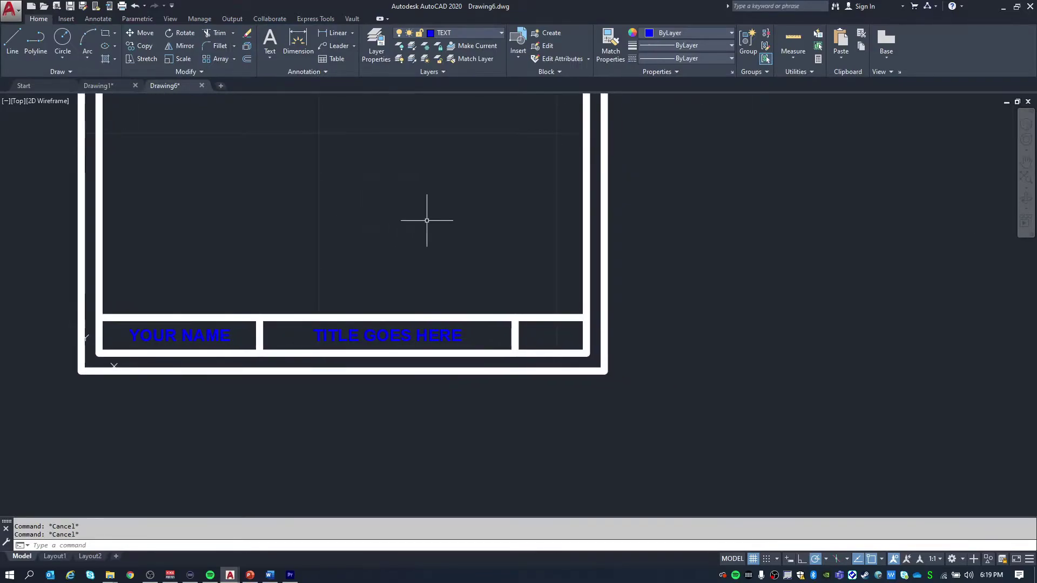
text(t)
key(Return)
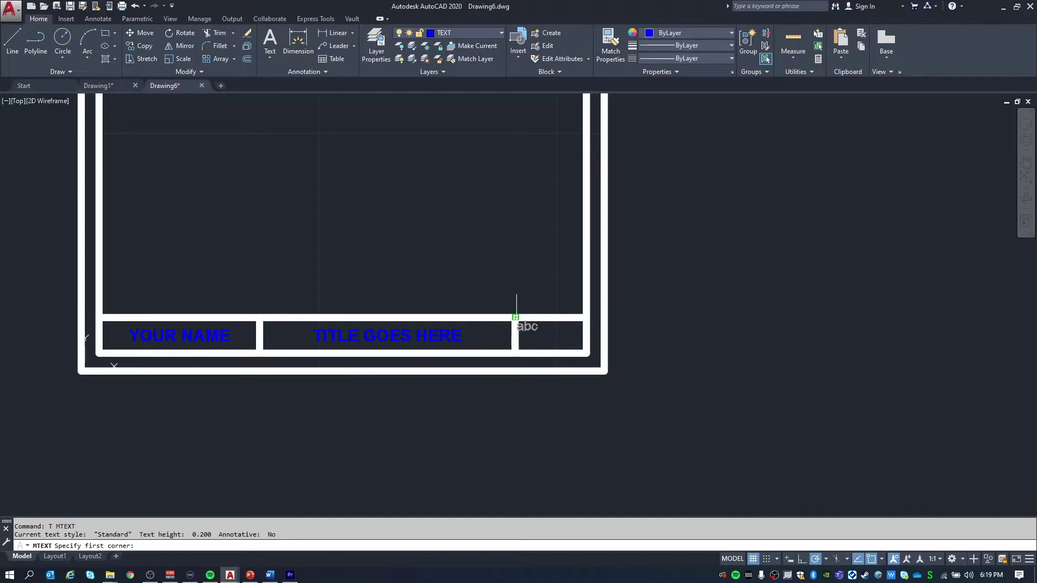
click(515, 317)
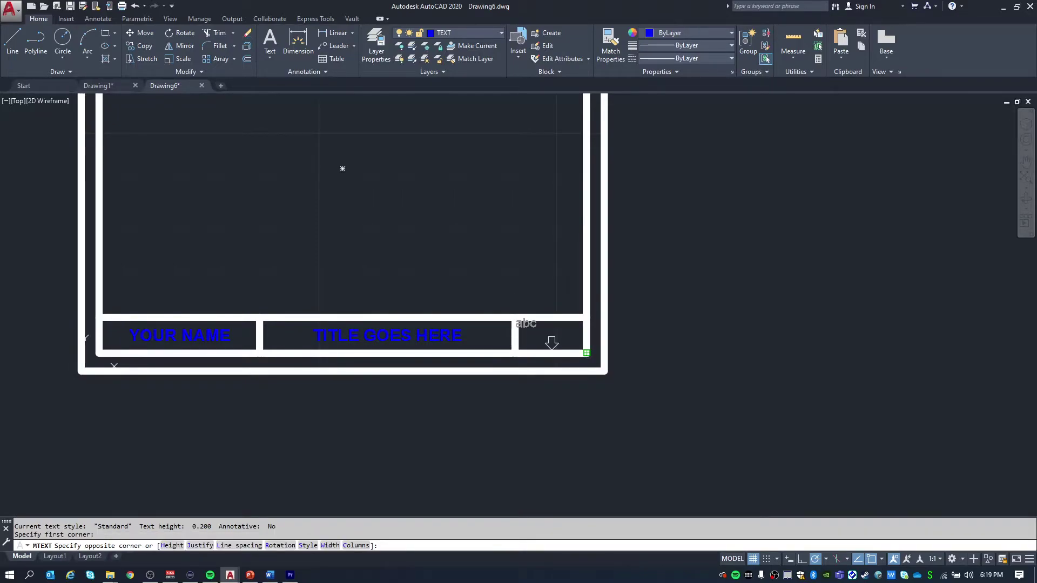
click(587, 352)
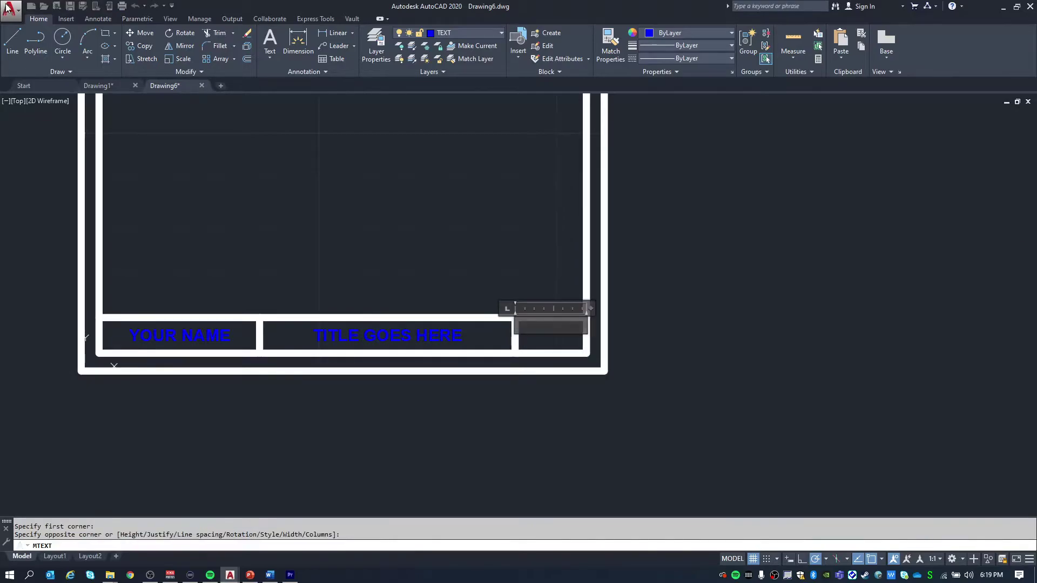
Step: Set the right cell's text to 0.25 height, bold and Middle Center justification, and enter Ex-11D
text(0.25)
key(Return)
click(188, 33)
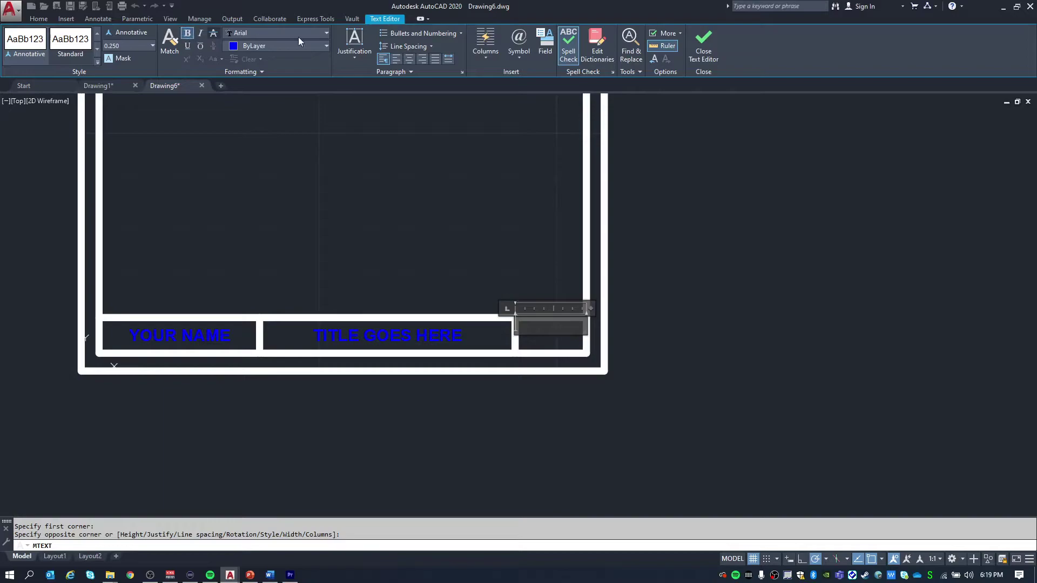
click(354, 43)
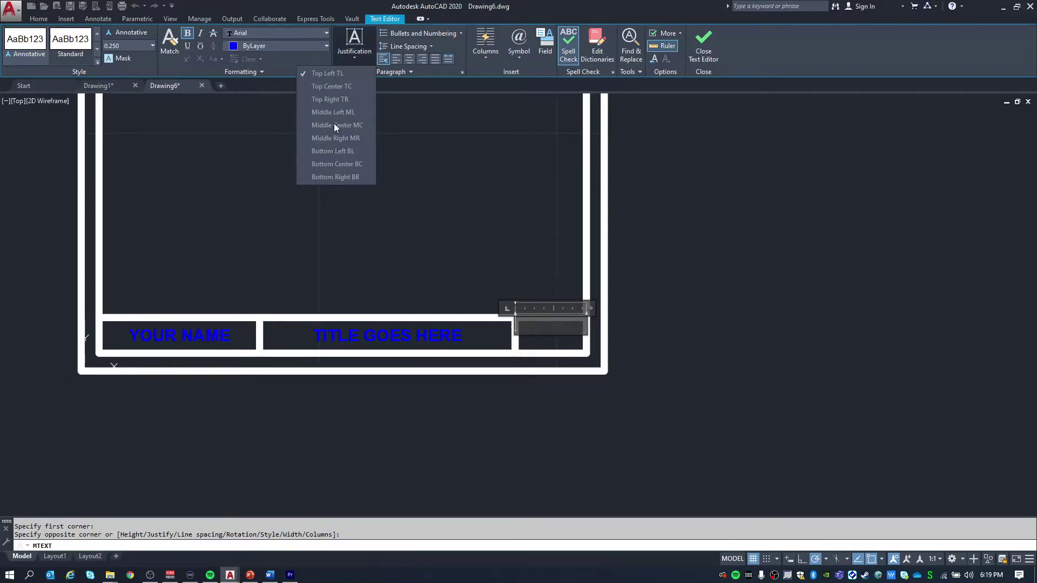
click(335, 126)
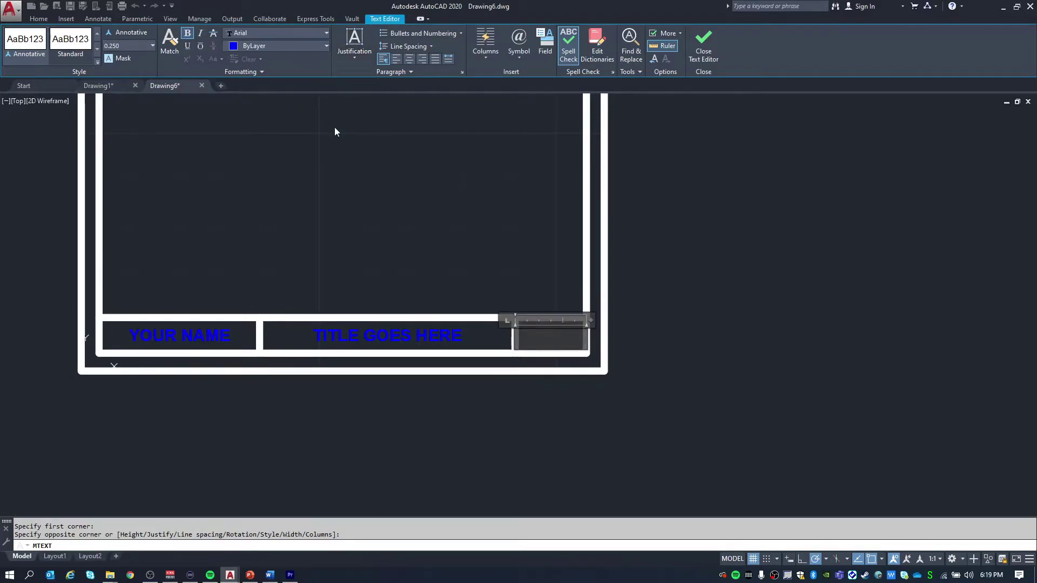
text(Ex-11D)
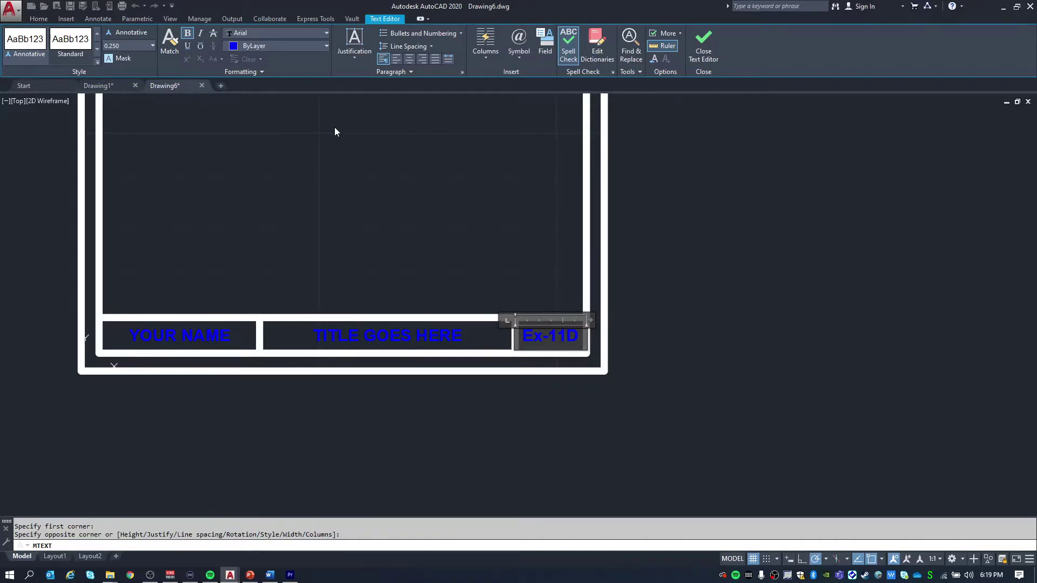
click(318, 171)
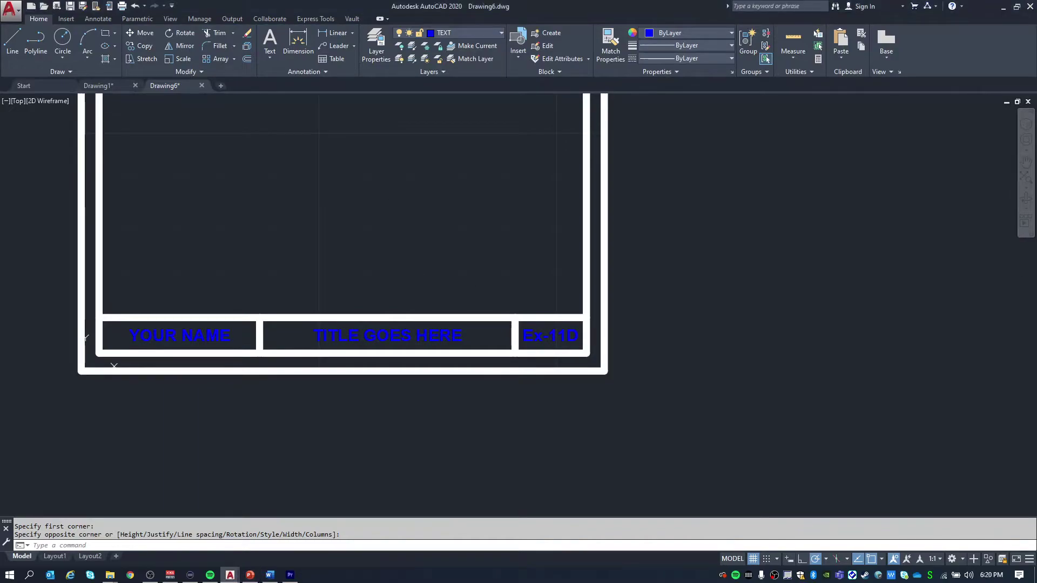
middle_drag(382, 216, 440, 298)
middle_click(435, 288)
middle_click(435, 287)
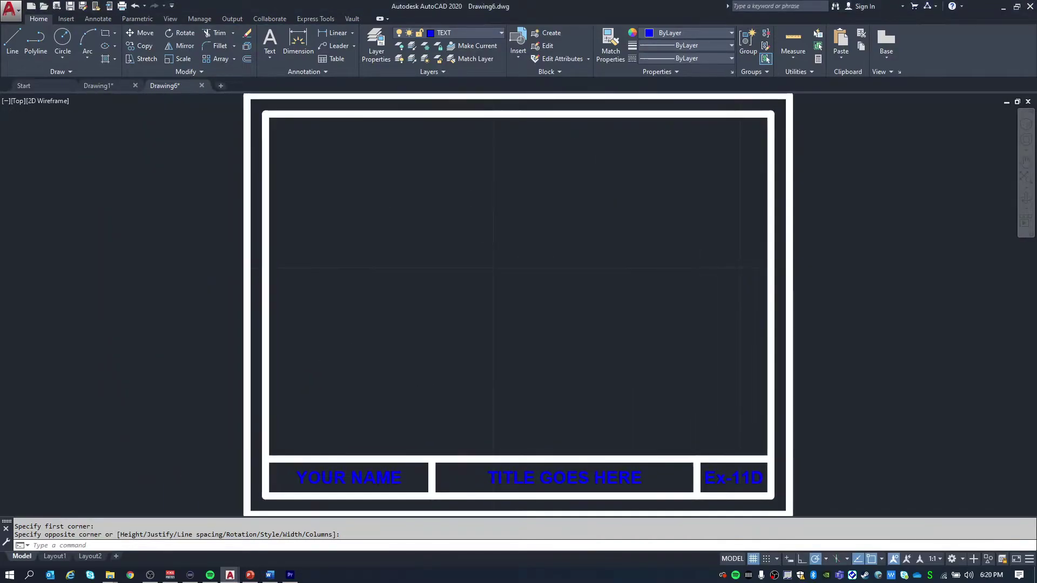
Step: Save the drawing as an AutoCAD Drawing Template, overwriting the existing Border A-Inch.dwt
click(10, 10)
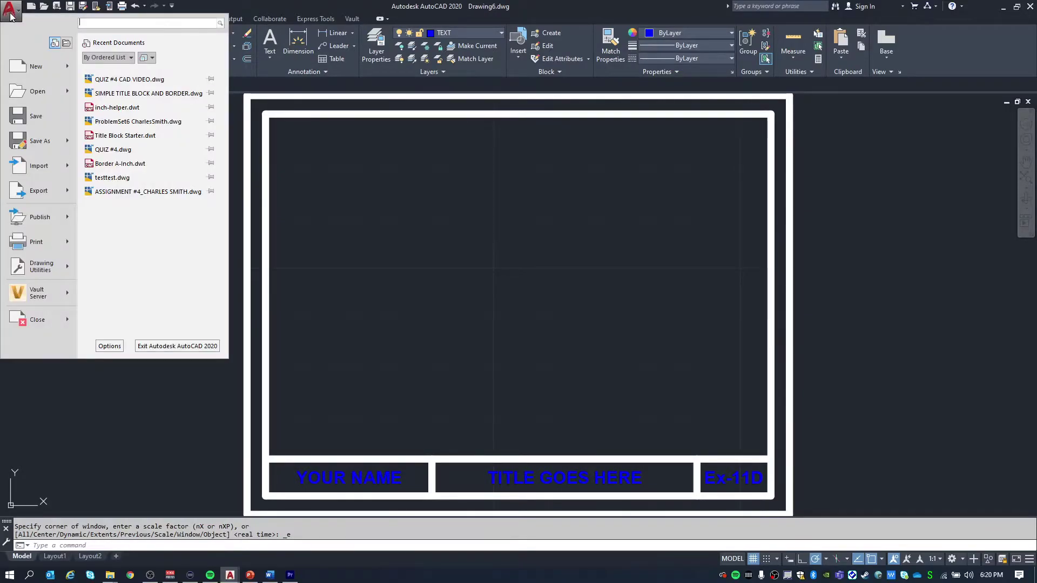
key(Escape)
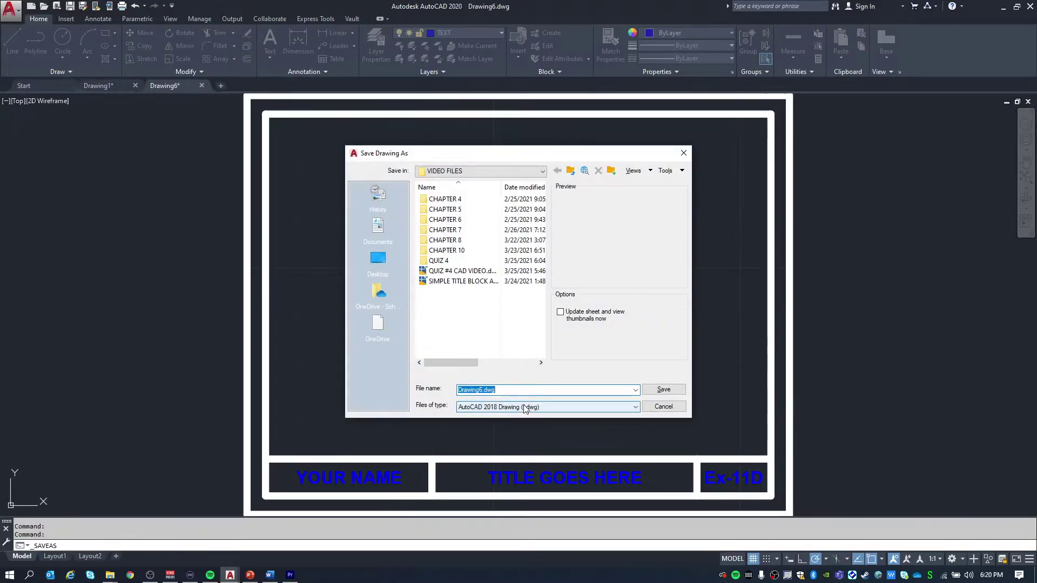
click(551, 409)
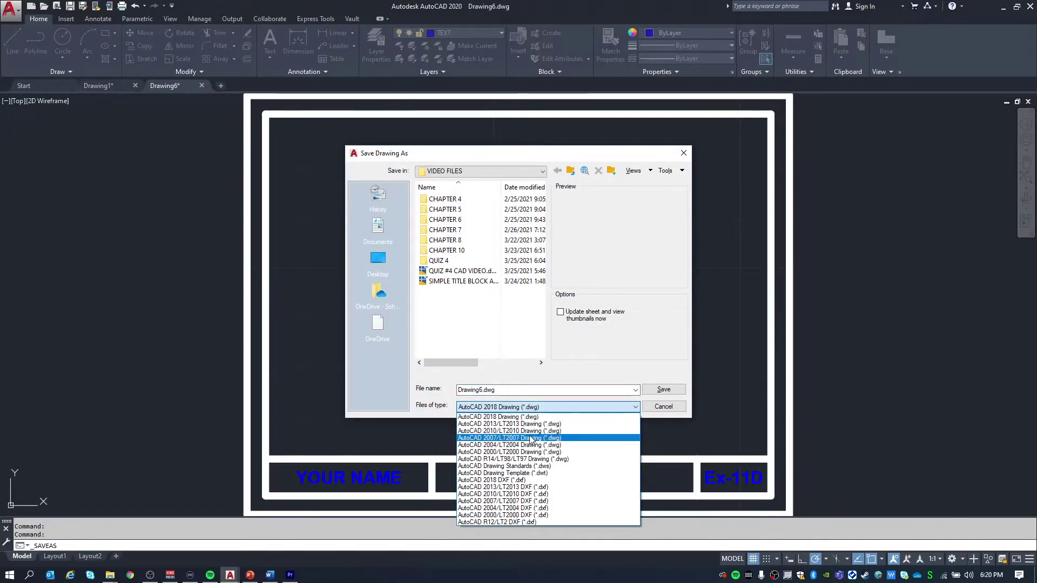
click(522, 473)
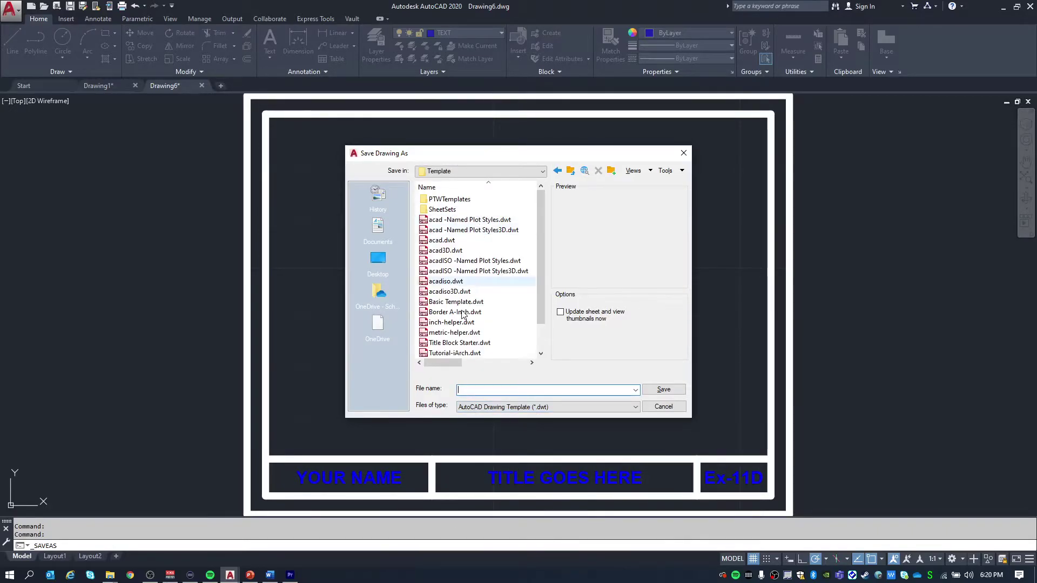
click(443, 312)
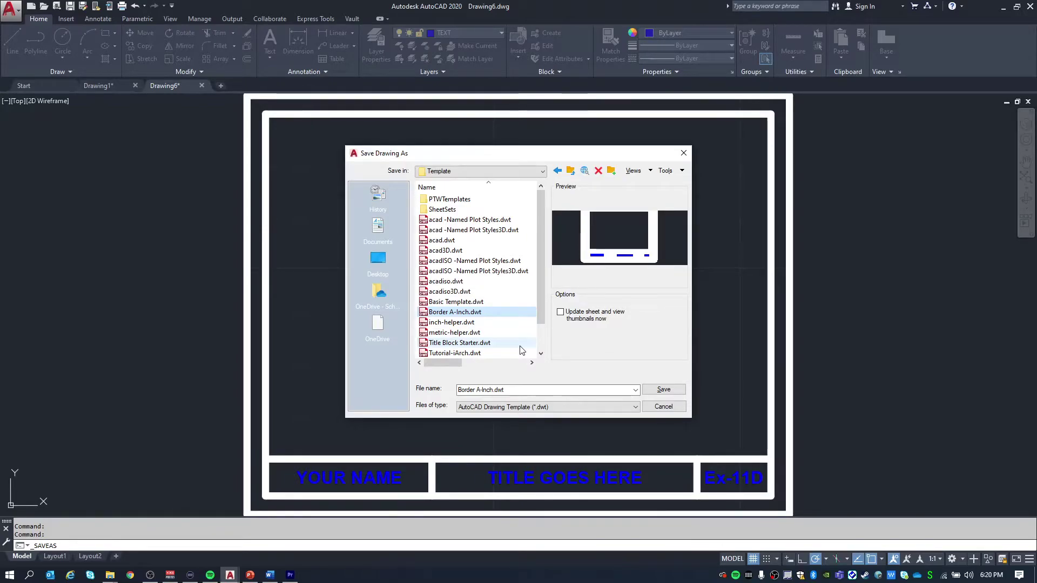
double_click(436, 313)
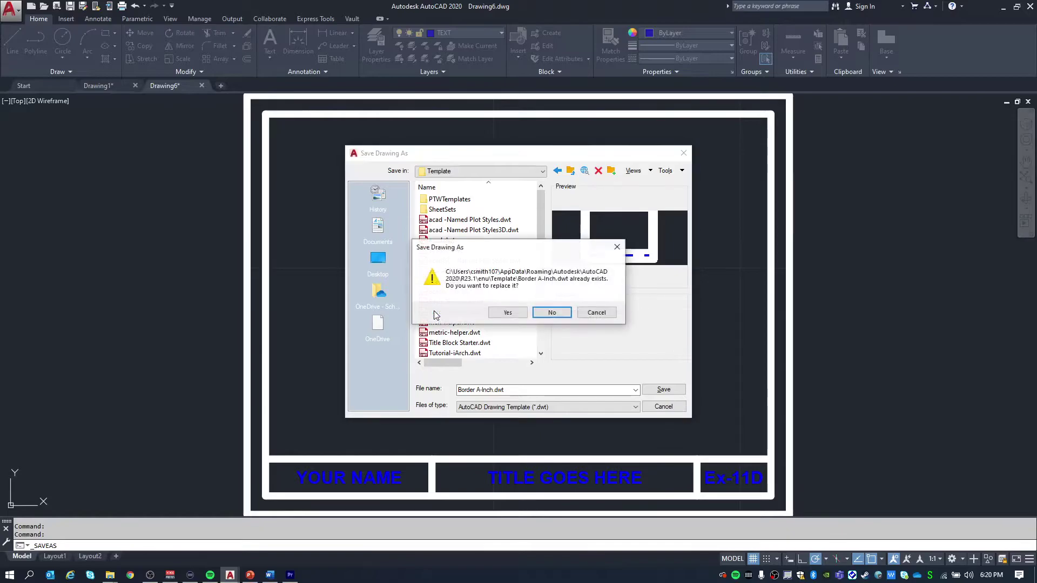
click(519, 316)
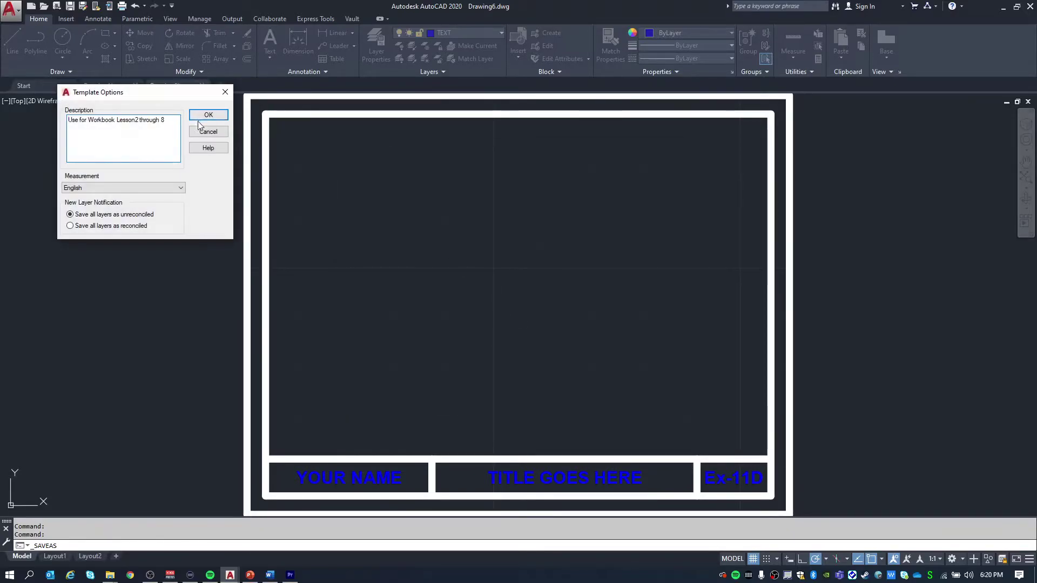
Step: Clear the old description in the template options and accept them with English measurement
drag(164, 122, 68, 121)
key(BackSpace)
click(207, 115)
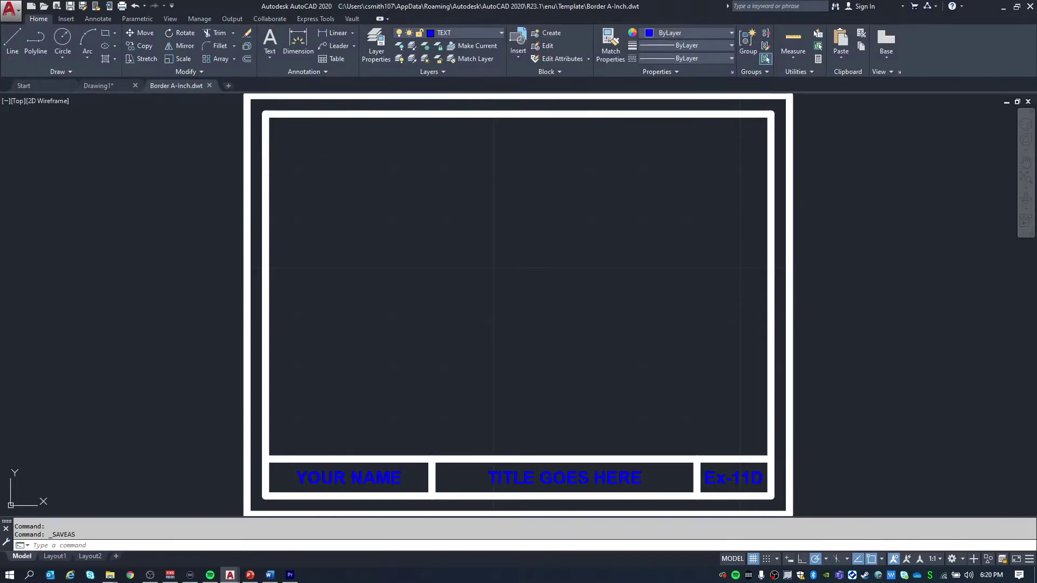
Step: Close the saved template and start a new drawing from Border A-Inch.dwt
click(210, 86)
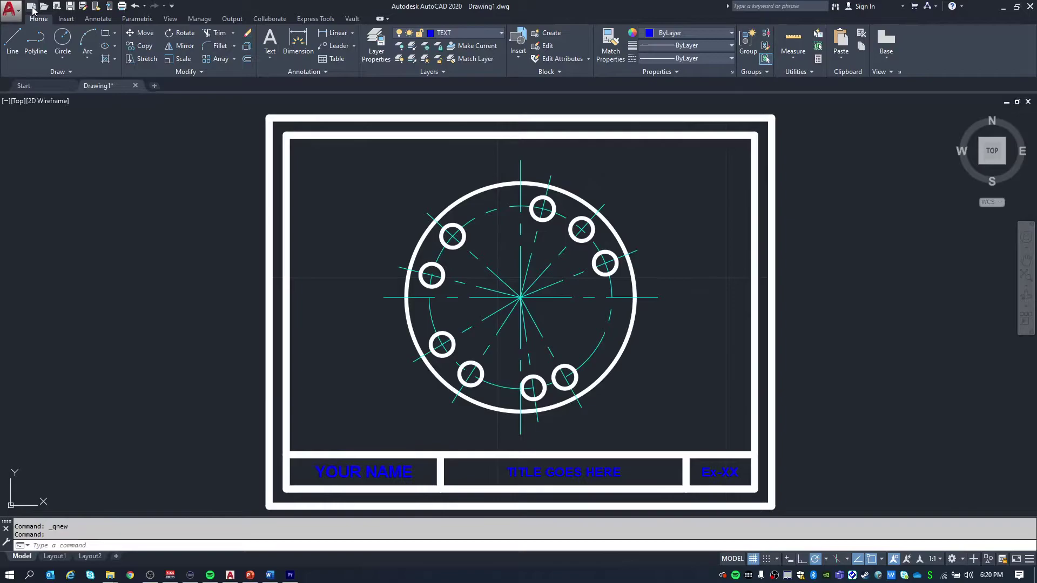
key(ctrl+n)
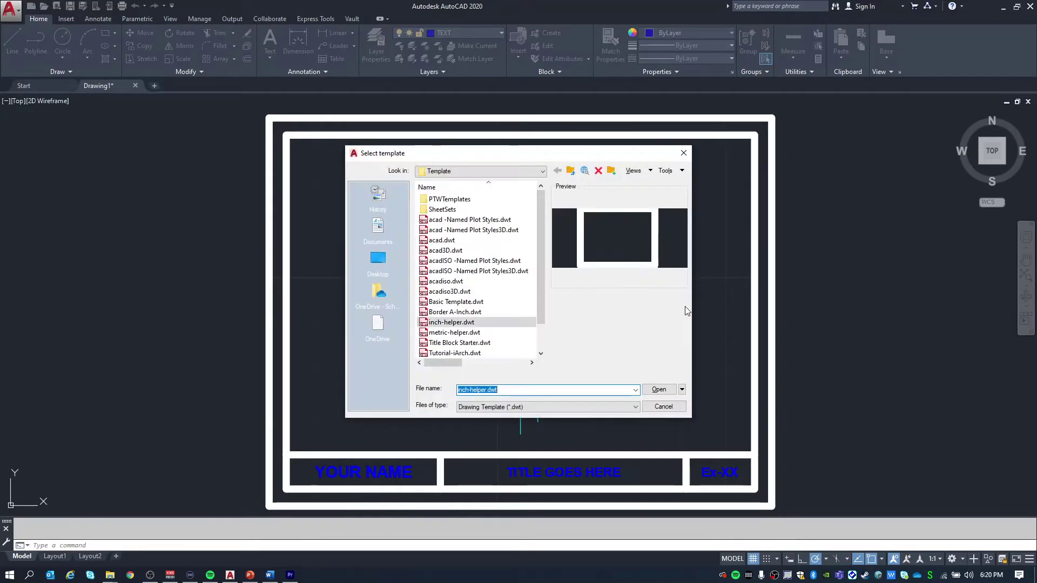
click(448, 314)
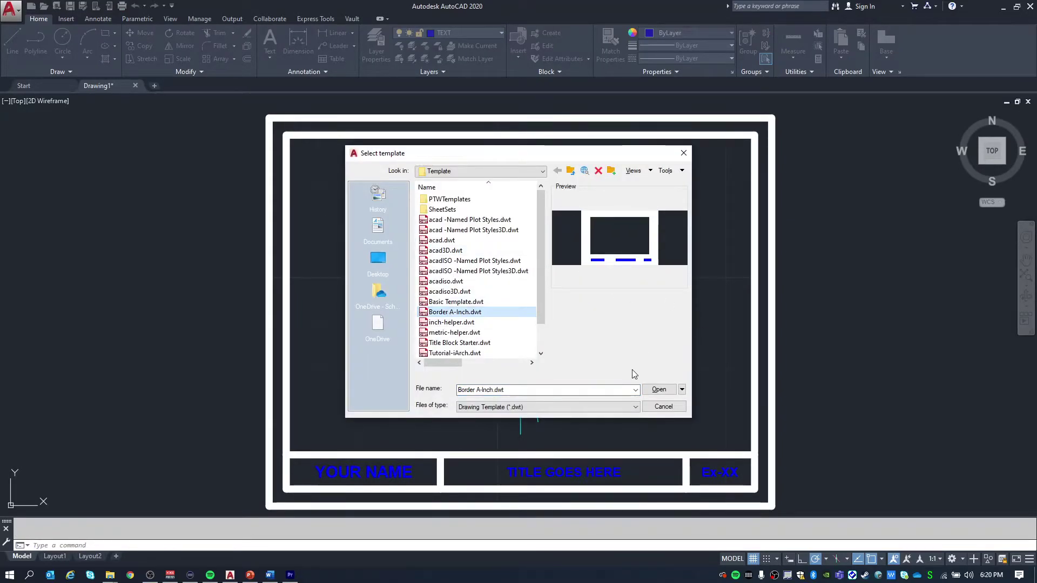
click(655, 391)
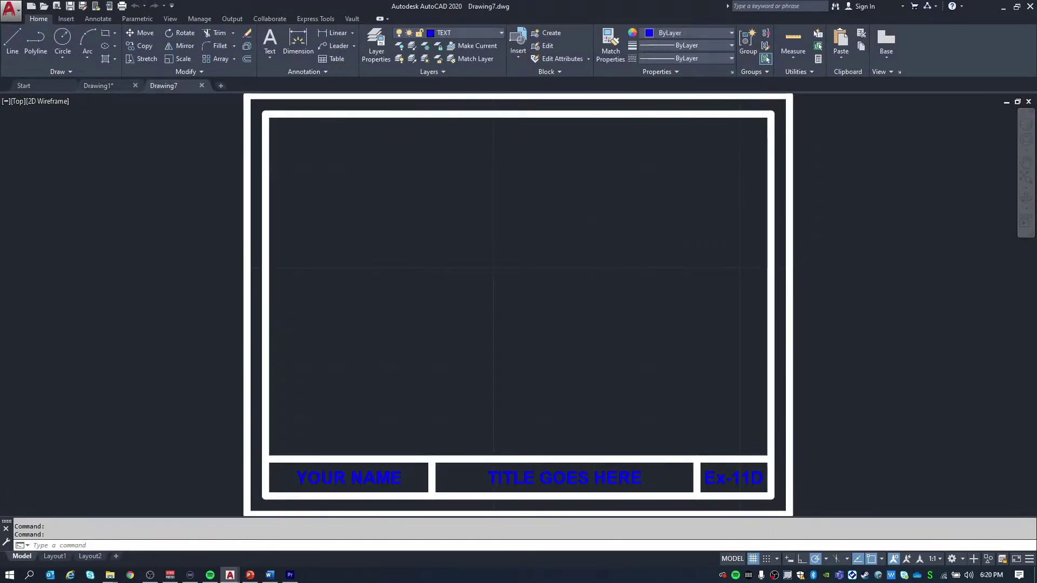
Step: Copy the complete bolt-circle figure inside the border of Drawing1 to the clipboard
scroll(402, 246, down, 2)
click(121, 82)
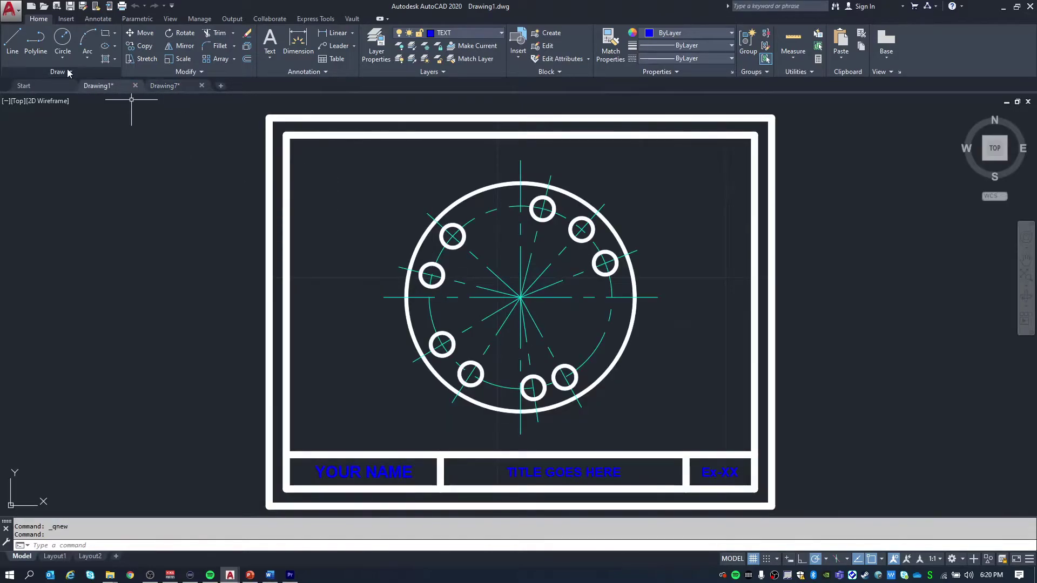
scroll(286, 188, down, 4)
scroll(289, 189, up, 4)
key(ctrl+c)
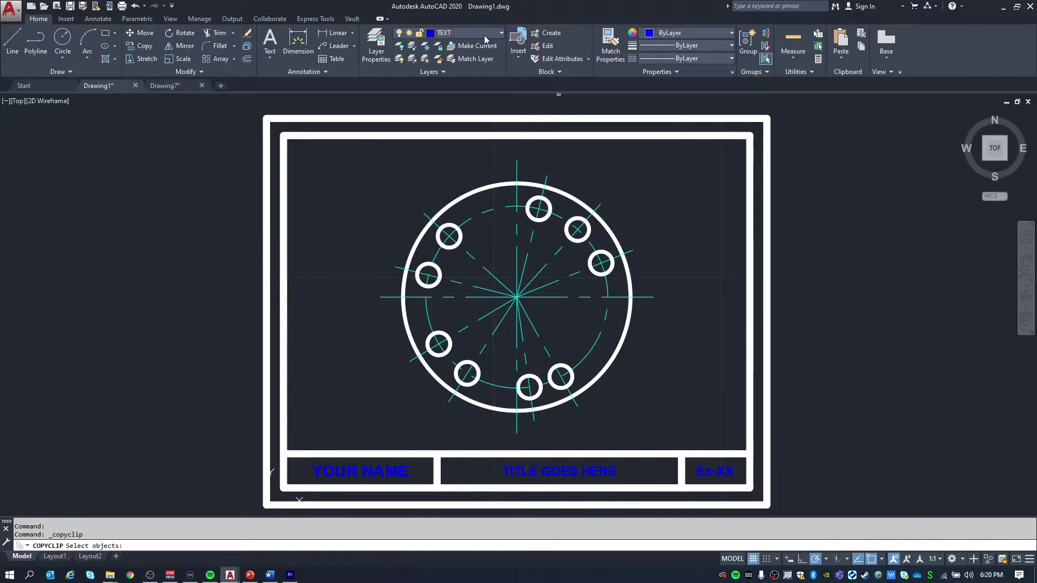
click(470, 33)
click(685, 433)
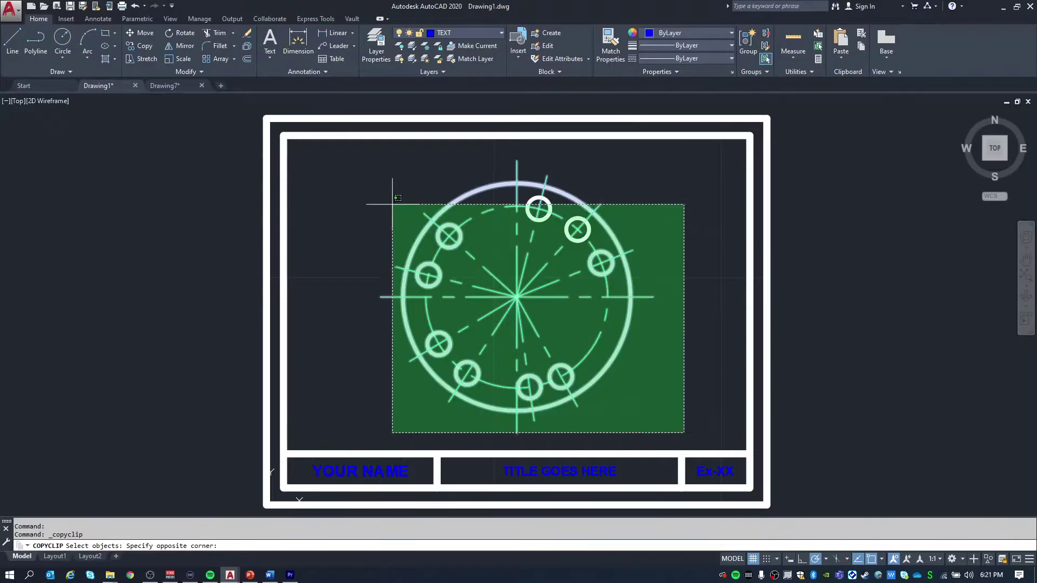
click(361, 166)
key(Return)
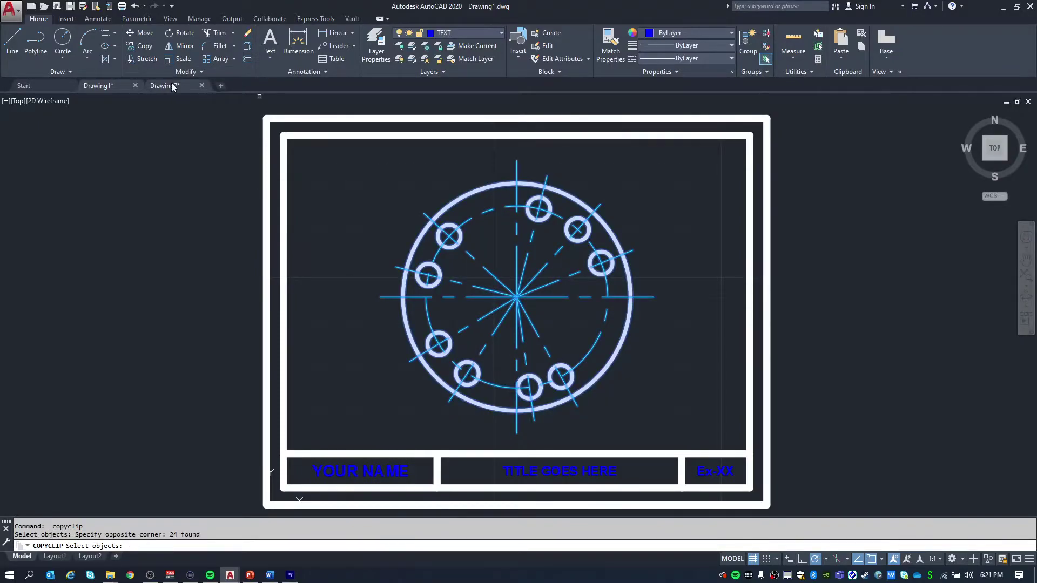
Step: Paste the bolt-circle figure outside the border of Drawing7, on its left side, and close Drawing1
click(165, 85)
scroll(332, 233, down, 2)
key(ctrl+v)
click(149, 345)
key(Escape)
key(Escape)
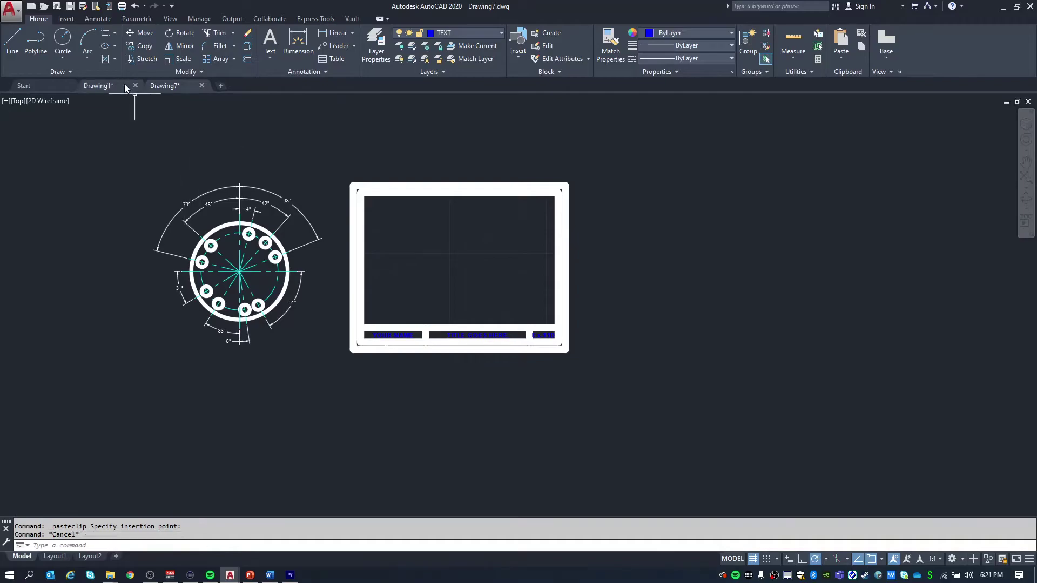
click(100, 85)
click(532, 315)
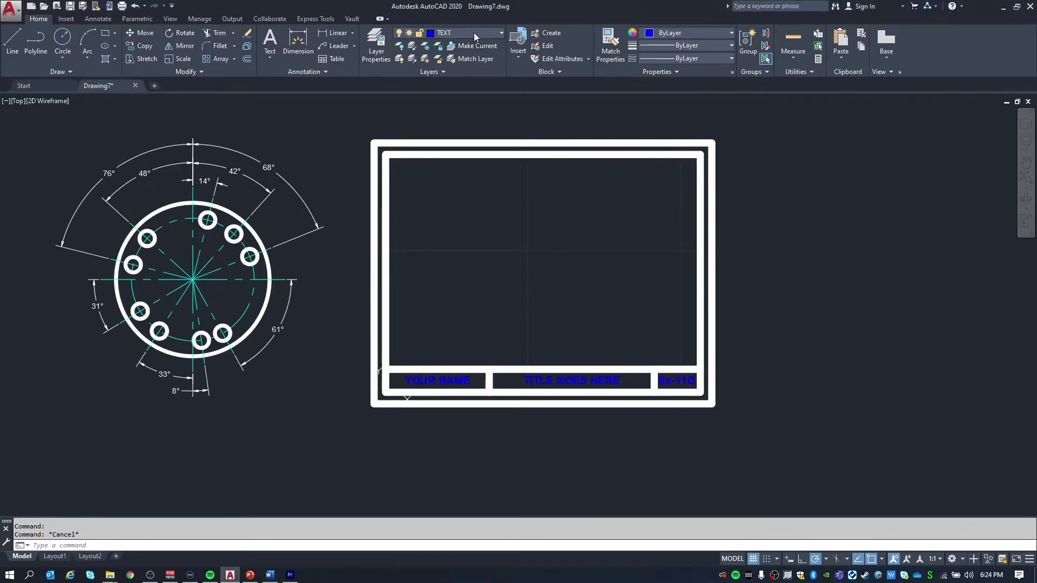
Step: On the OBJECT LINE layer, draw a circle of diameter 5 near the middle of the bordered area
click(474, 33)
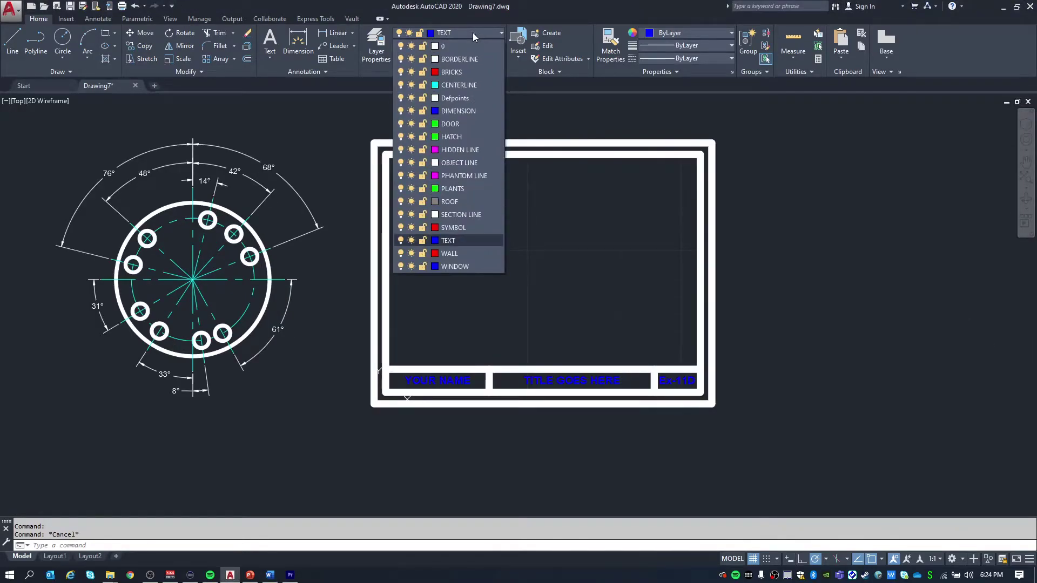
click(456, 163)
key(Escape)
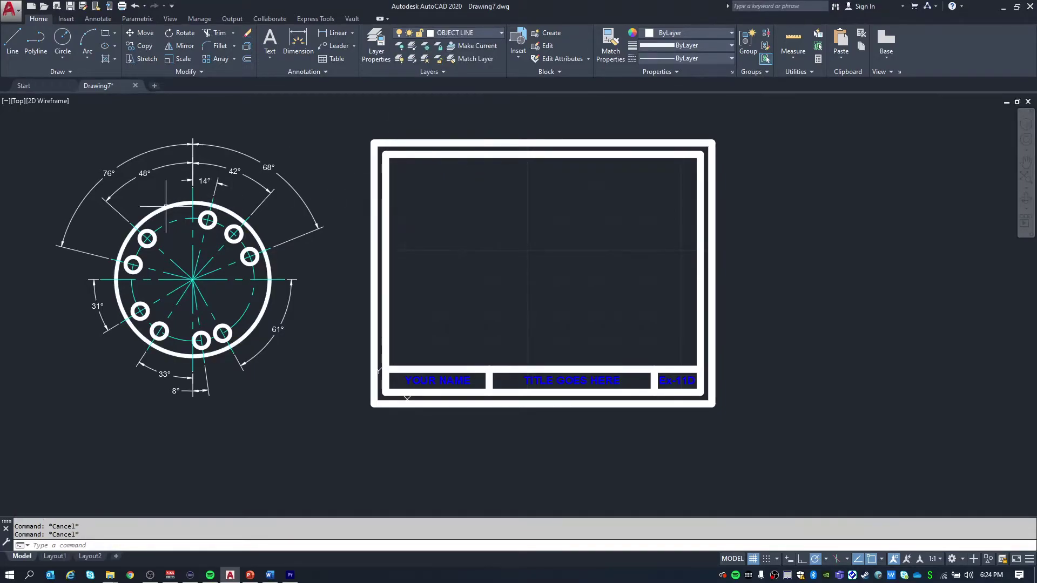
text(c)
key(Return)
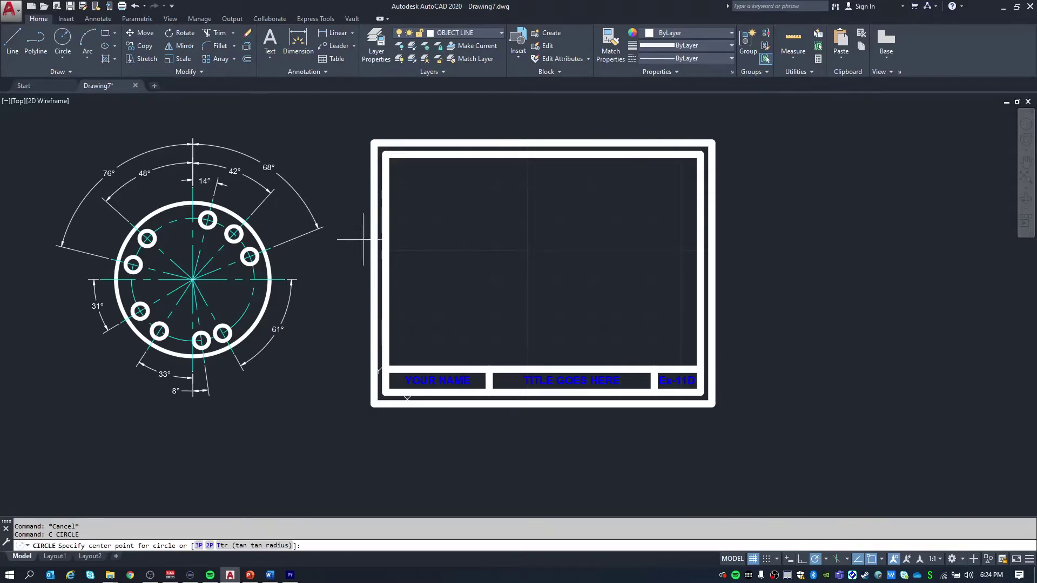
click(543, 273)
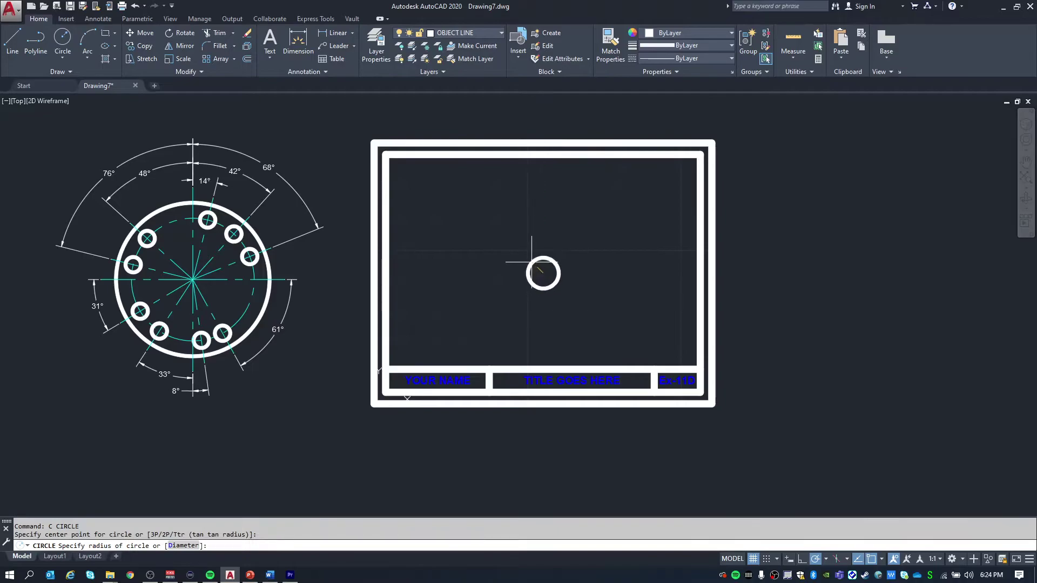
text(d)
key(Return)
text(5)
key(Return)
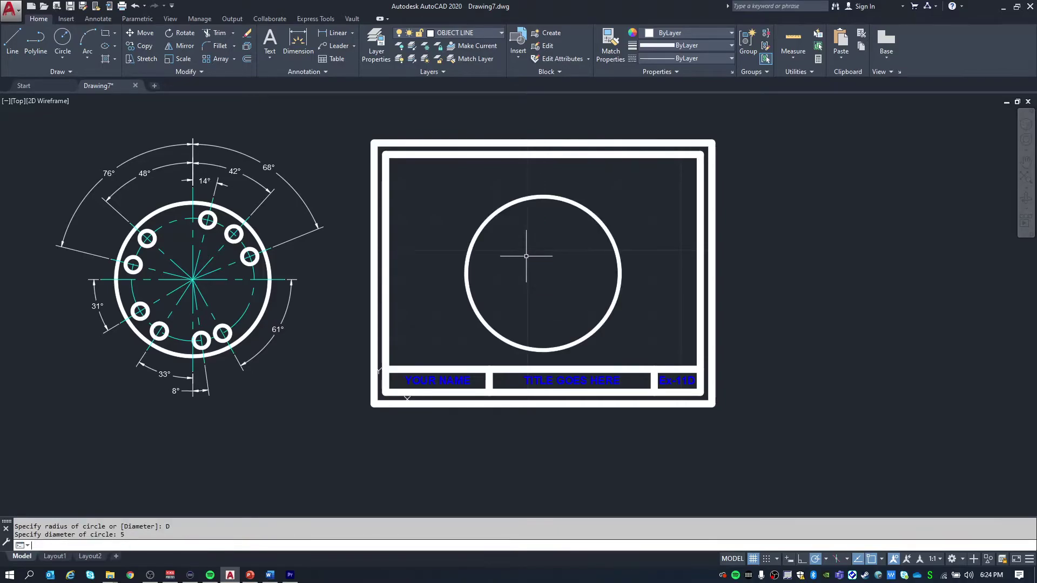
key(Escape)
key(Escape)
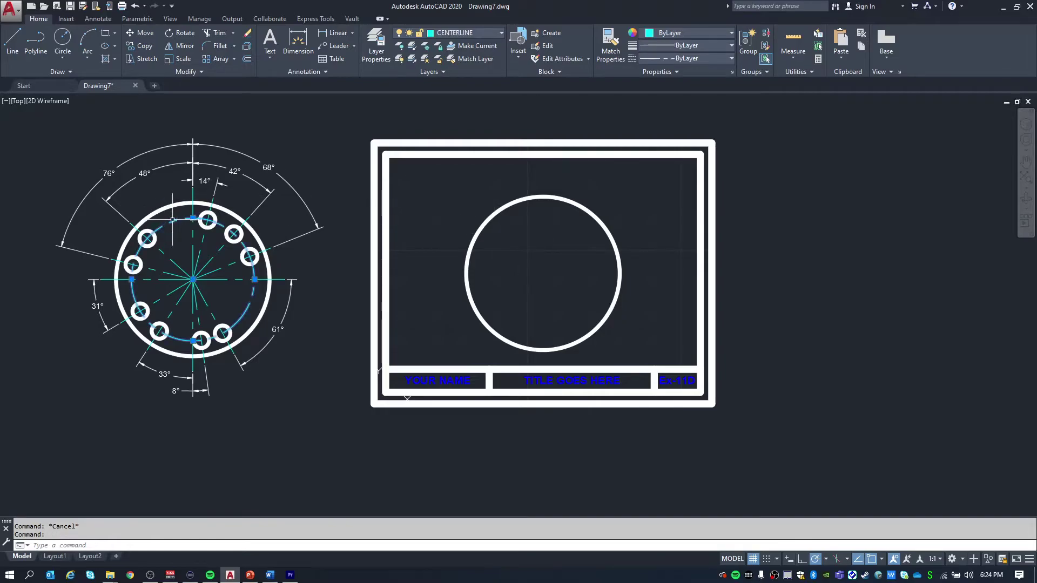
Step: Draw a concentric circle of diameter 4 inside the large circle
text(c)
key(Return)
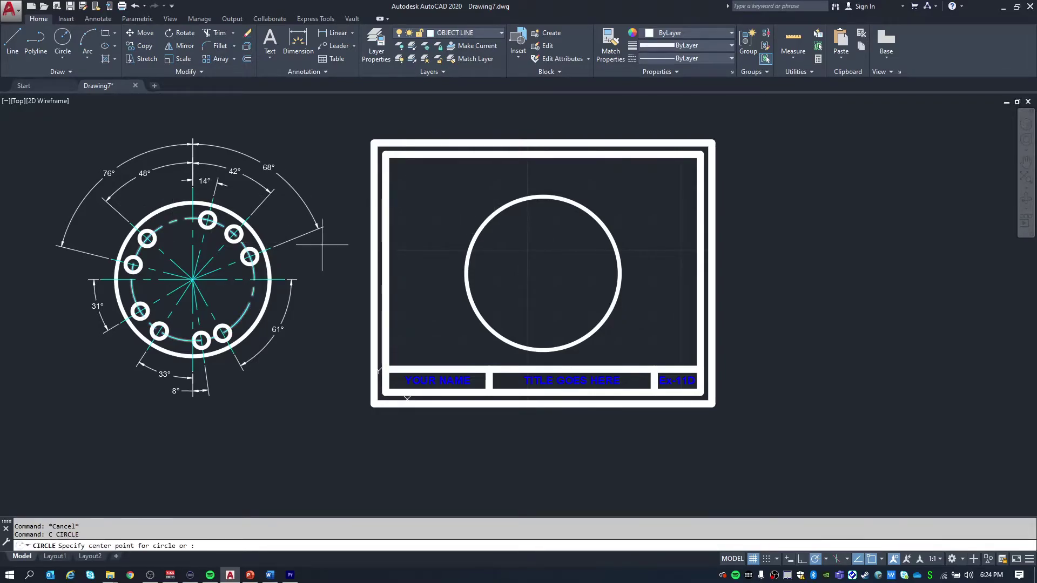
click(543, 272)
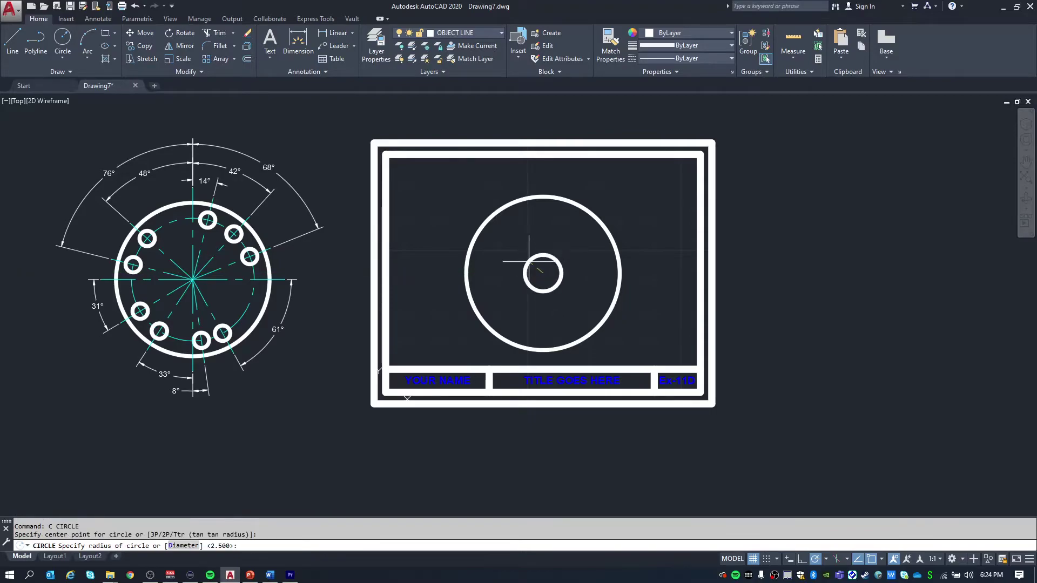
text(d)
key(Return)
text(4)
key(Return)
key(Escape)
key(Escape)
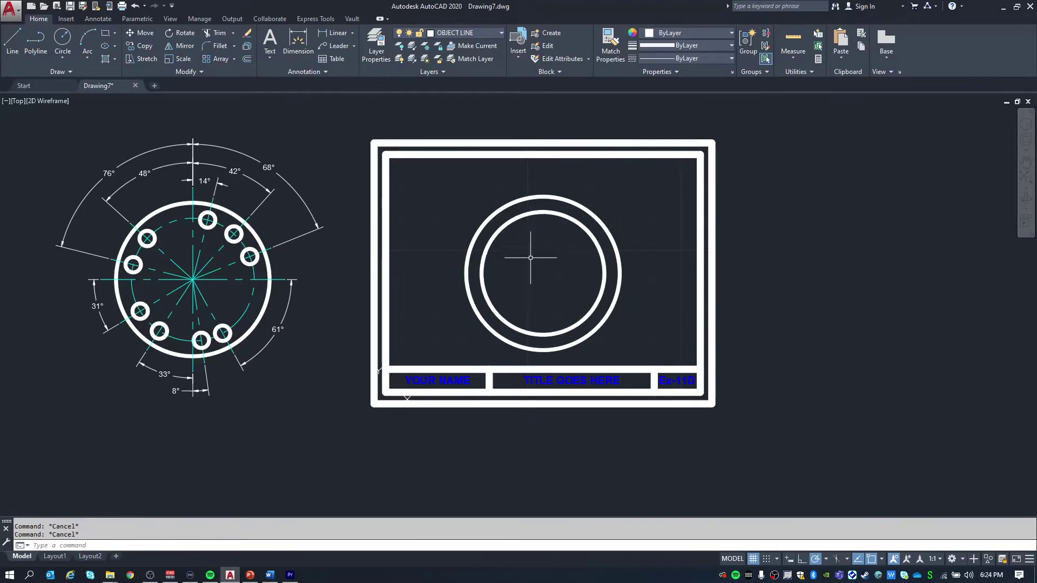
Step: Put the inner circle on the CENTERLINE layer
click(551, 234)
click(540, 210)
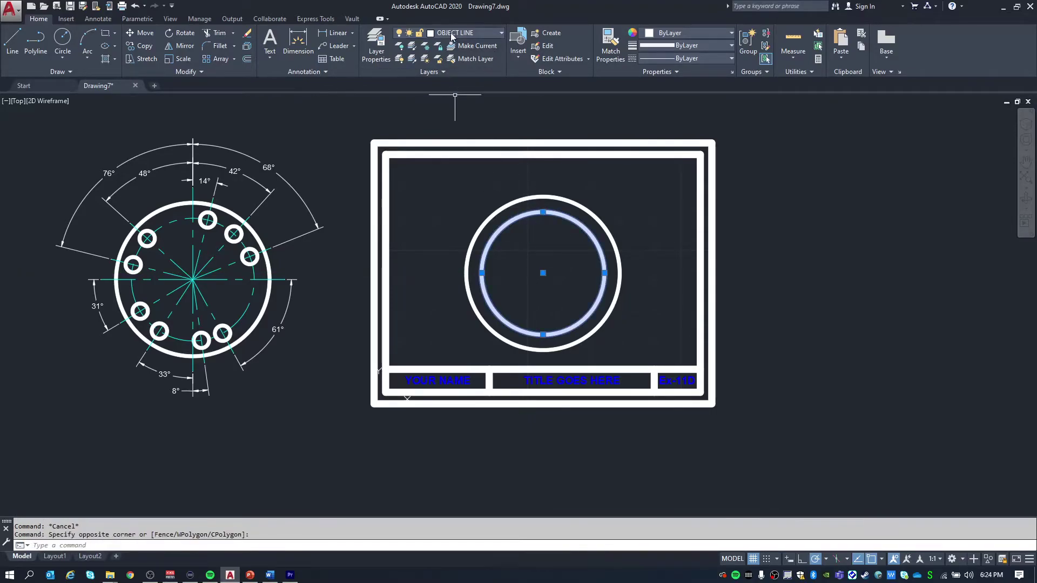
click(453, 34)
click(455, 108)
key(Escape)
key(Escape)
Step: Move both concentric circles straight up by about 0.25 within the border
middle_drag(568, 238, 557, 231)
click(606, 196)
click(538, 229)
text(m)
key(Return)
click(494, 279)
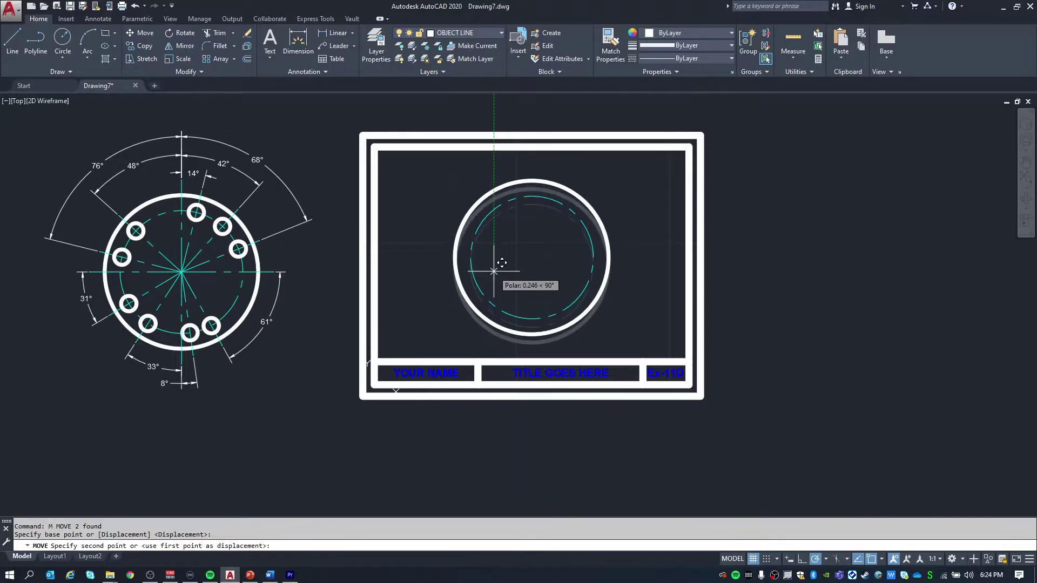
key(Escape)
key(Escape)
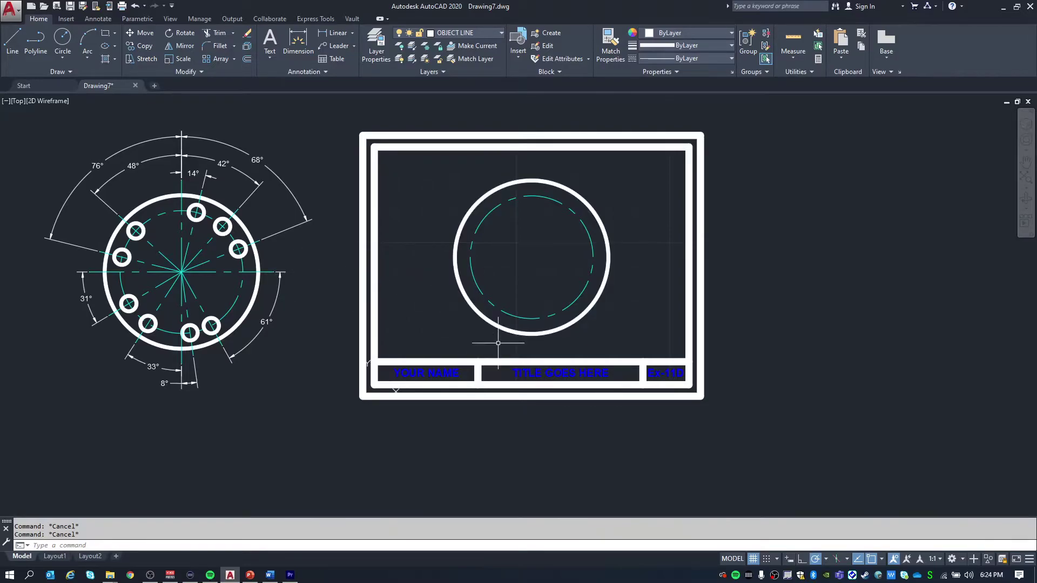
click(268, 272)
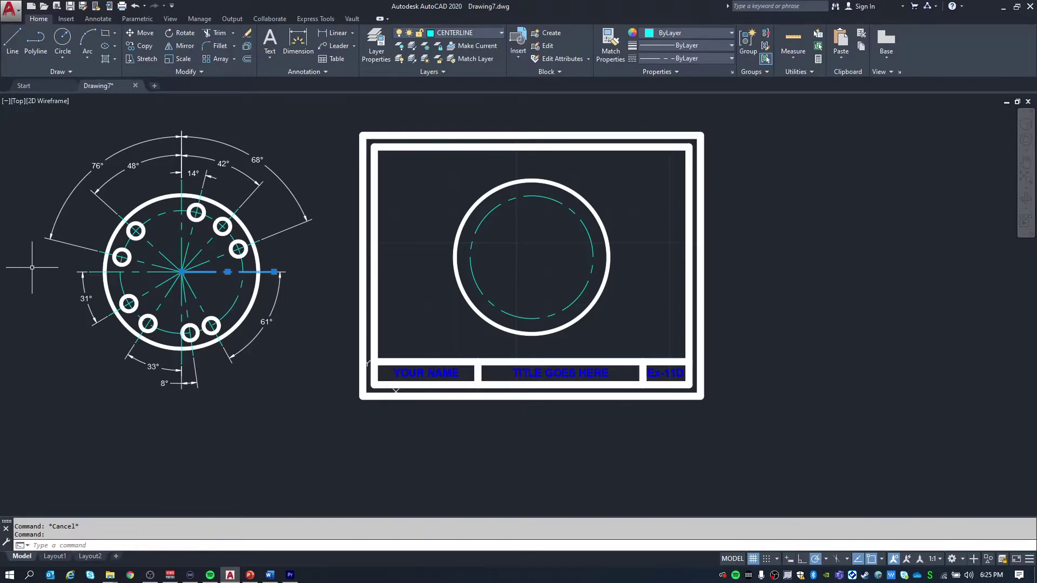
key(Escape)
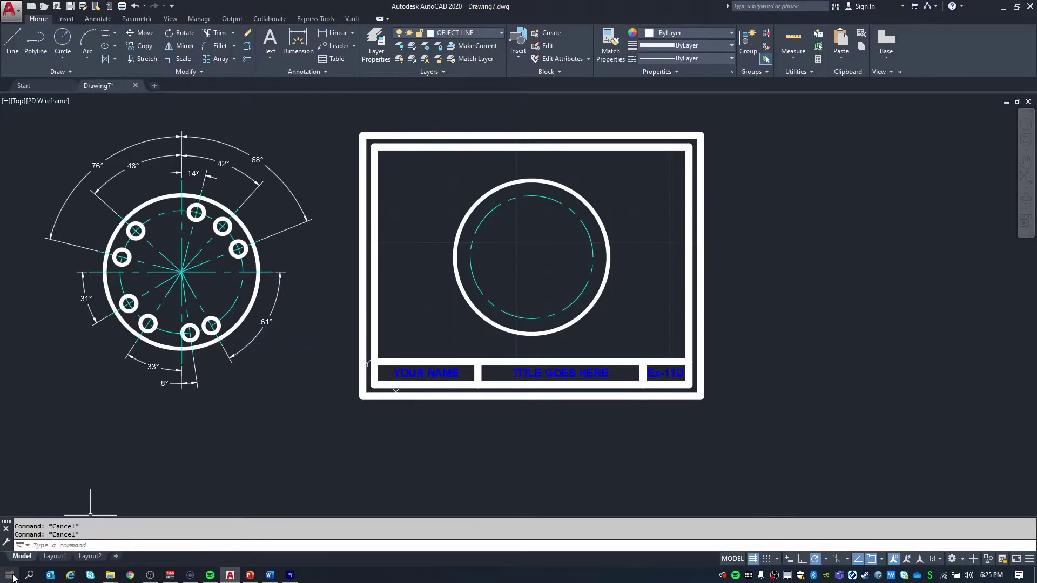
Step: Open the Windows Calculator, move its window clear of the drawing and return to AutoCAD
text(CALC)
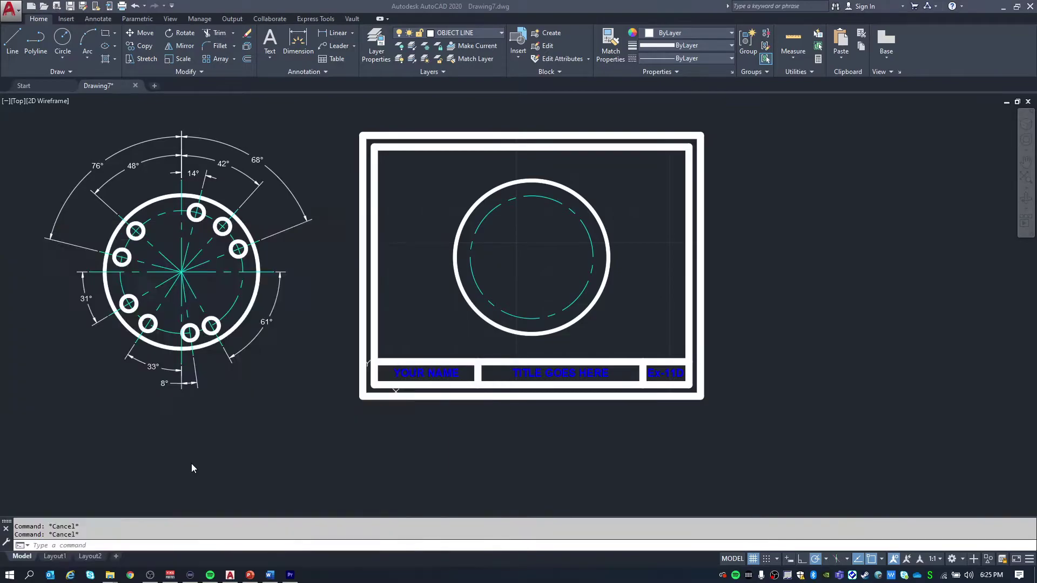
key(Return)
drag(452, 109, 1036, 112)
click(515, 224)
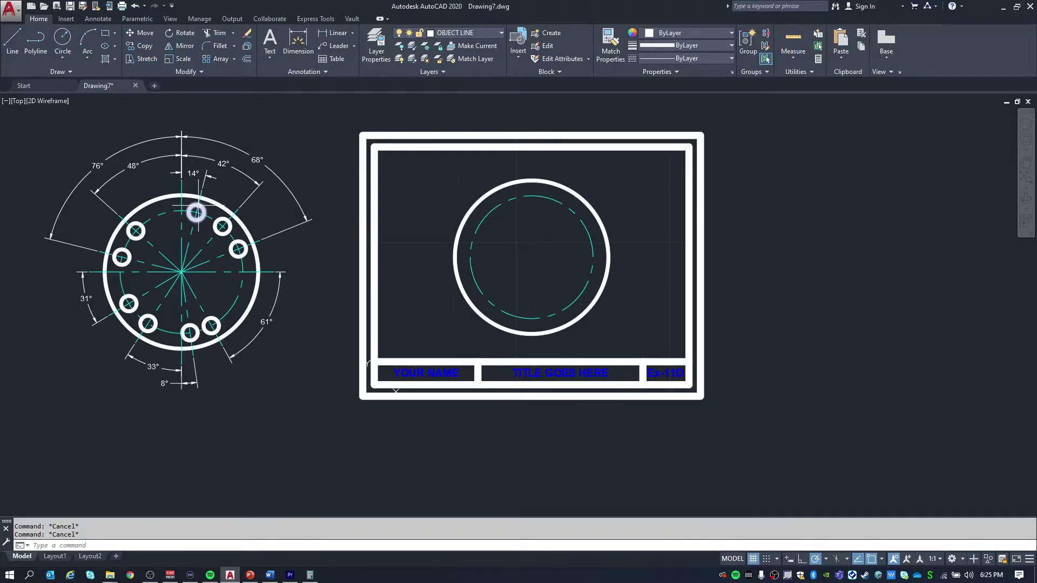
click(181, 181)
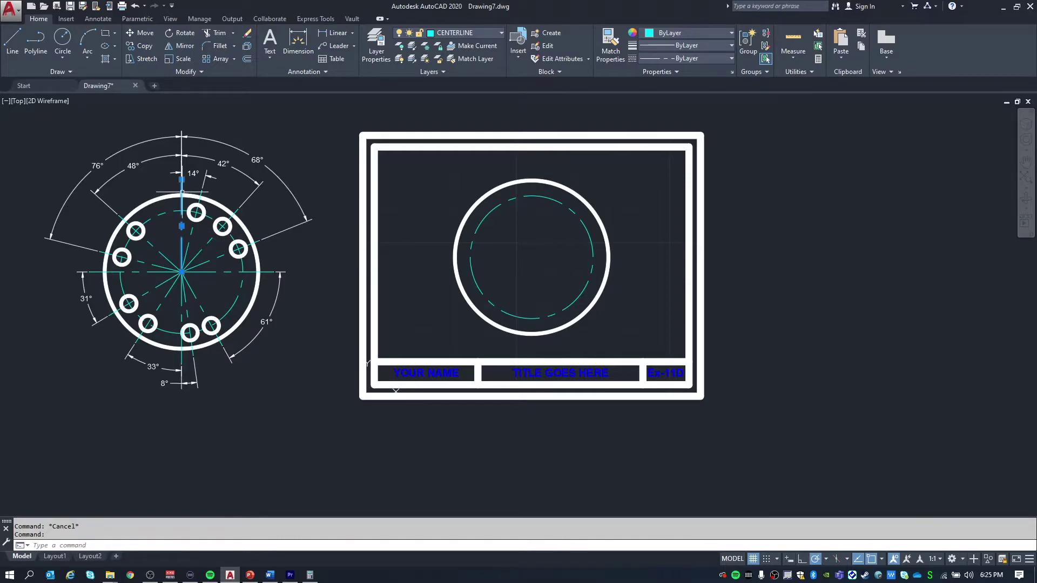
key(alt+Tab)
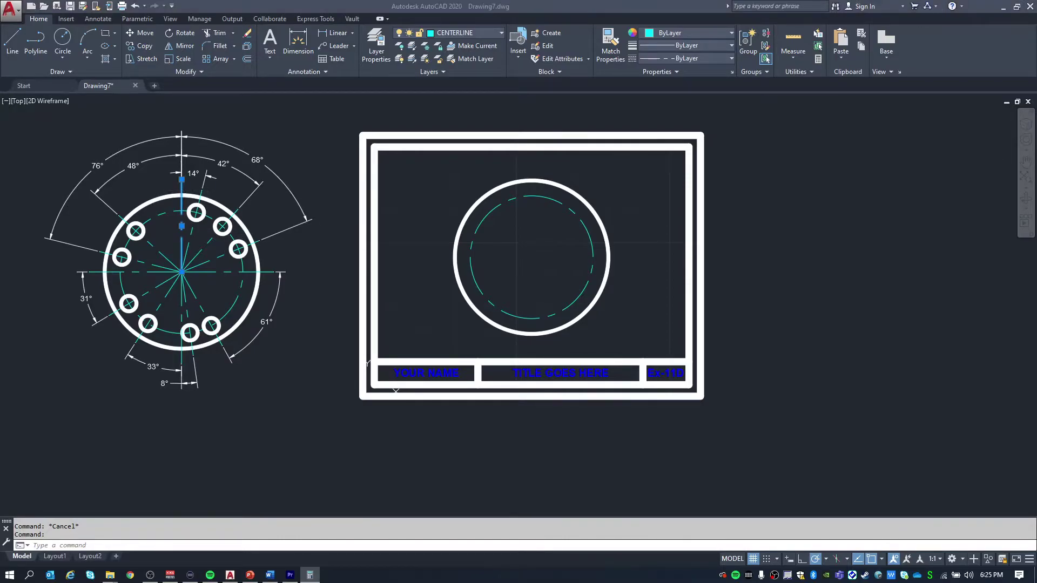
click(254, 143)
key(Escape)
text(l)
key(Return)
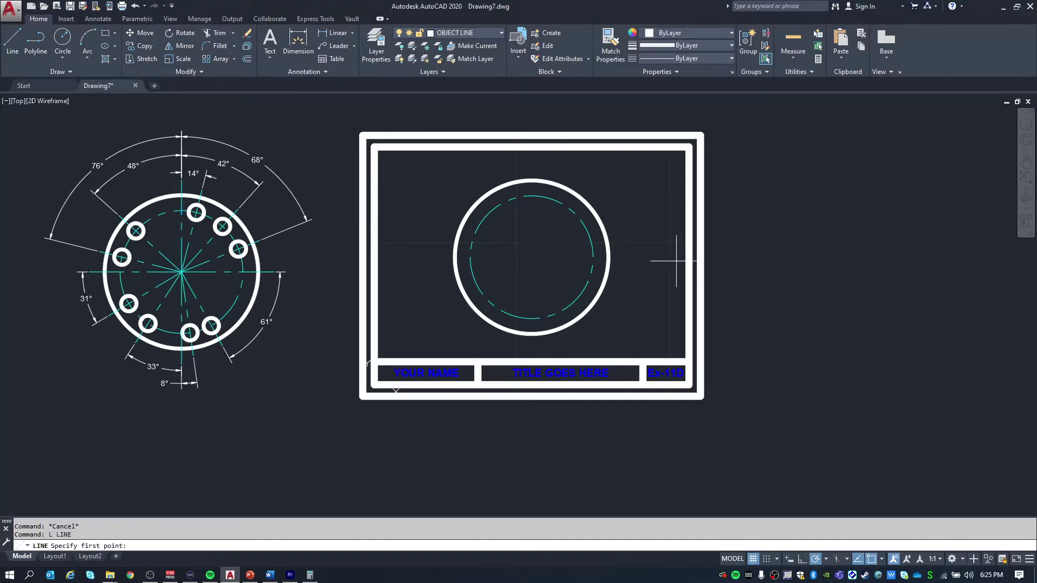
key(Escape)
key(Escape)
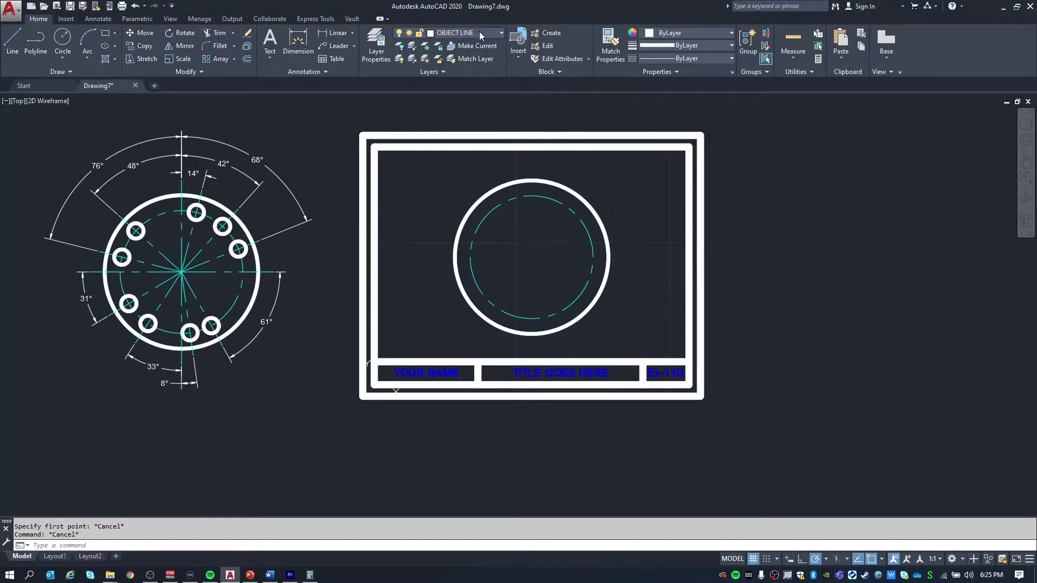
Step: Make CENTERLINE the current layer and draw a 2.75-long line from the concentric circles' center at 76°
click(480, 35)
click(459, 82)
text(l)
key(Return)
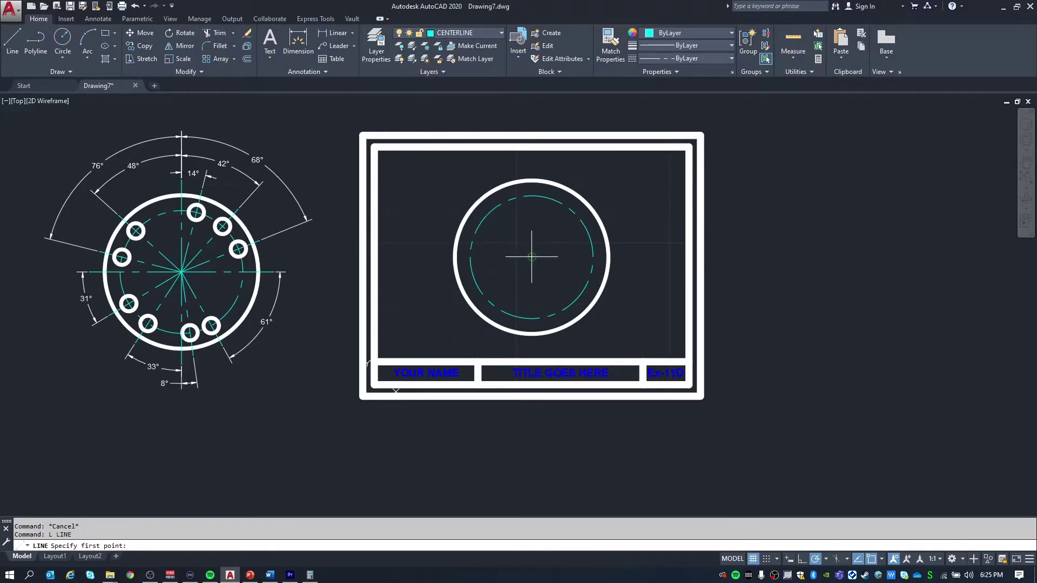
click(532, 257)
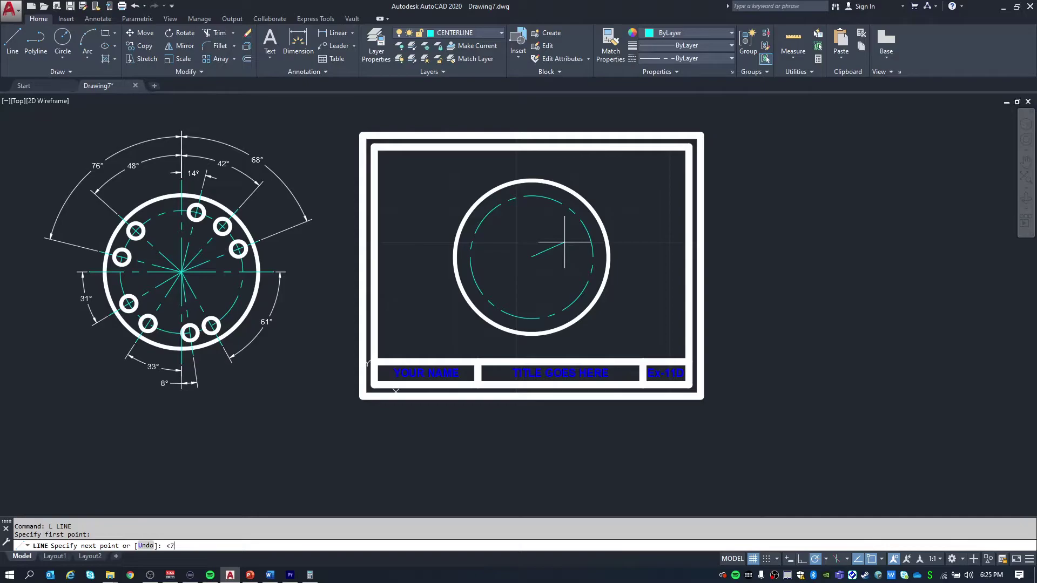
text(<76)
key(Return)
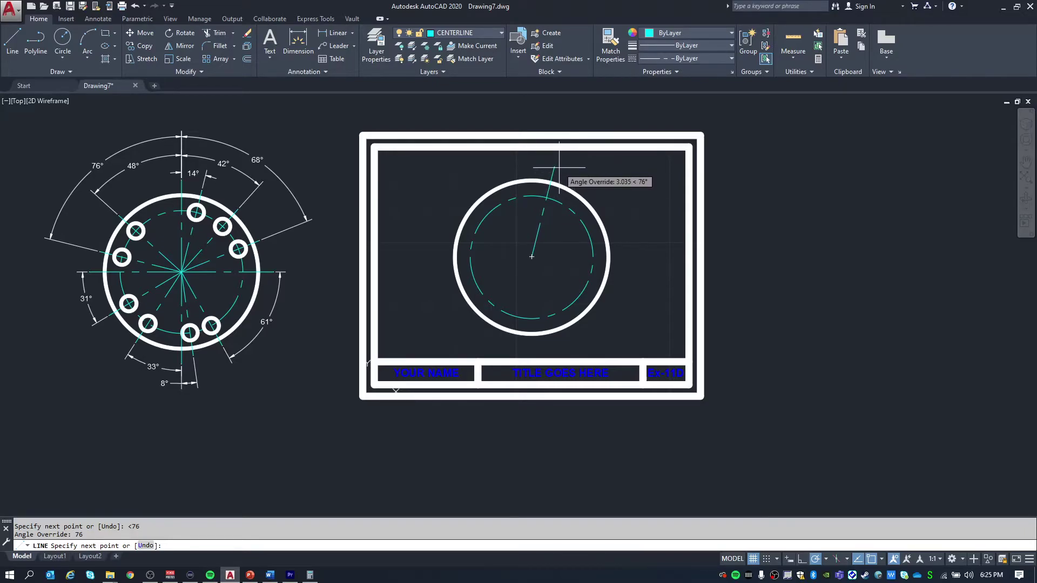
text(2.75)
key(Return)
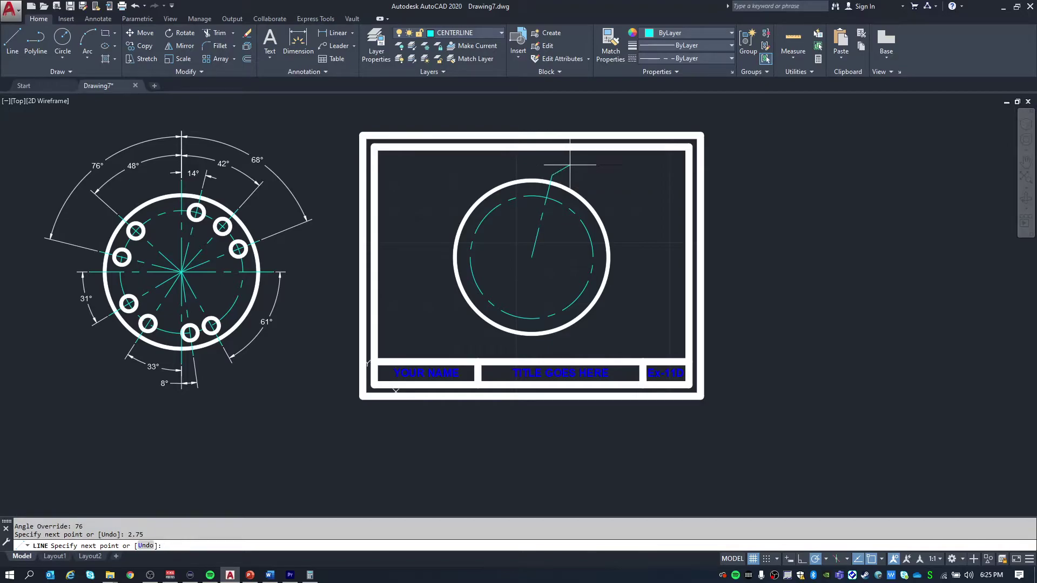
key(Escape)
scroll(556, 184, up, 2)
scroll(556, 183, down, 2)
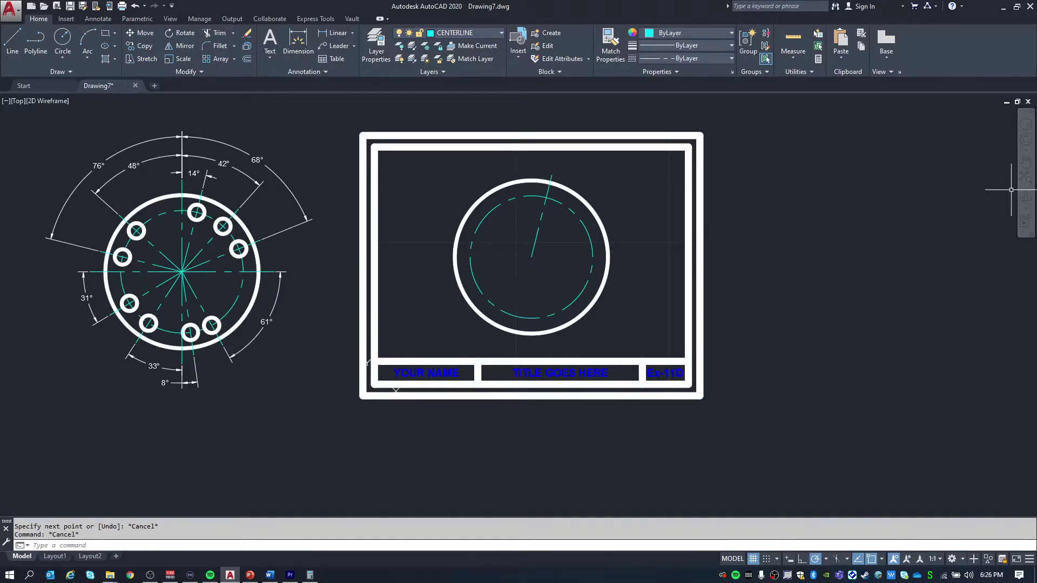
Step: Draw a second centerline from the circles' center at an angle of 48° with a length of 2.75
click(1036, 190)
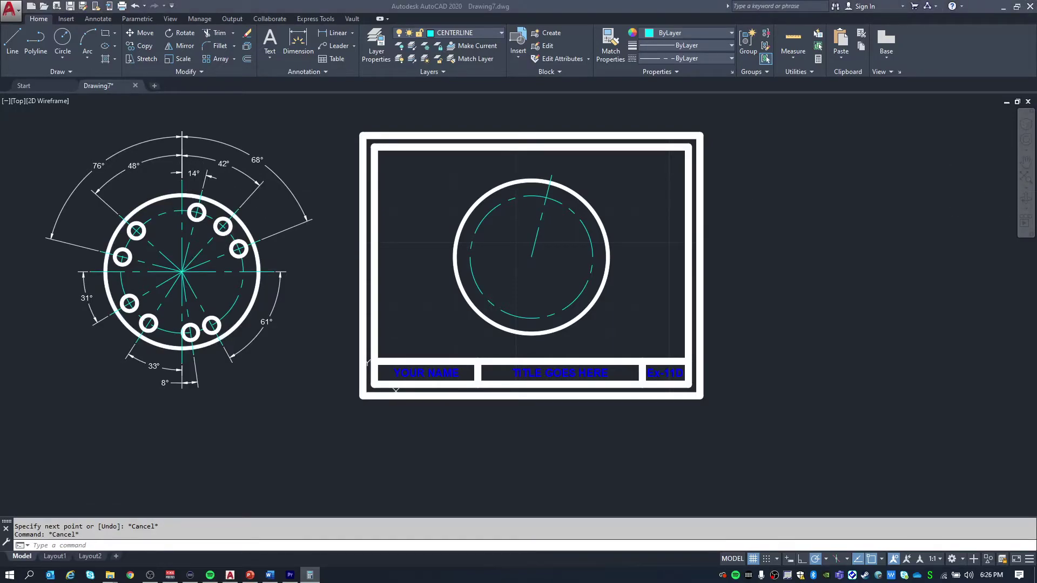
click(330, 153)
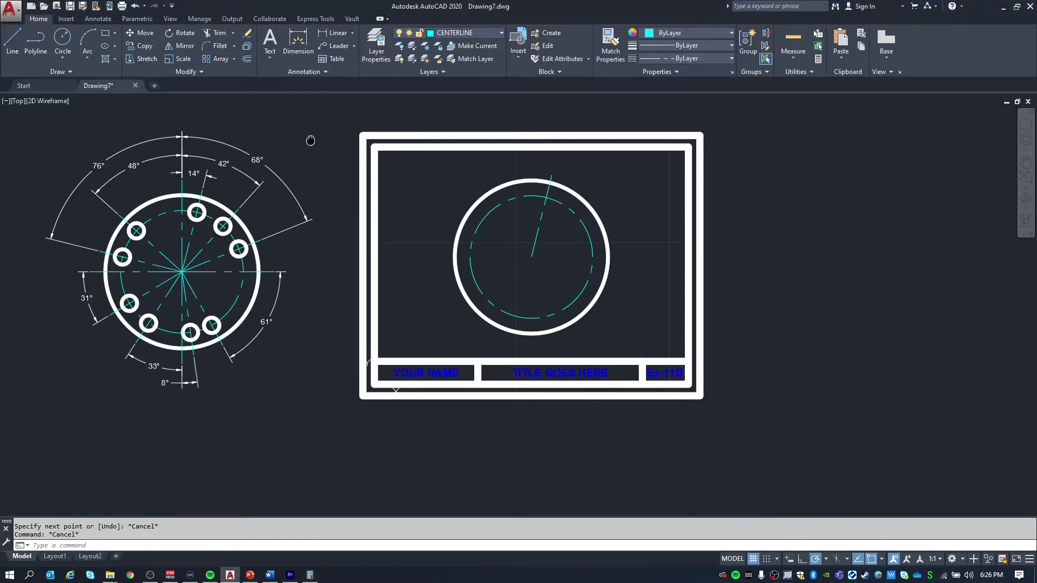
middle_drag(311, 141, 312, 143)
key(Escape)
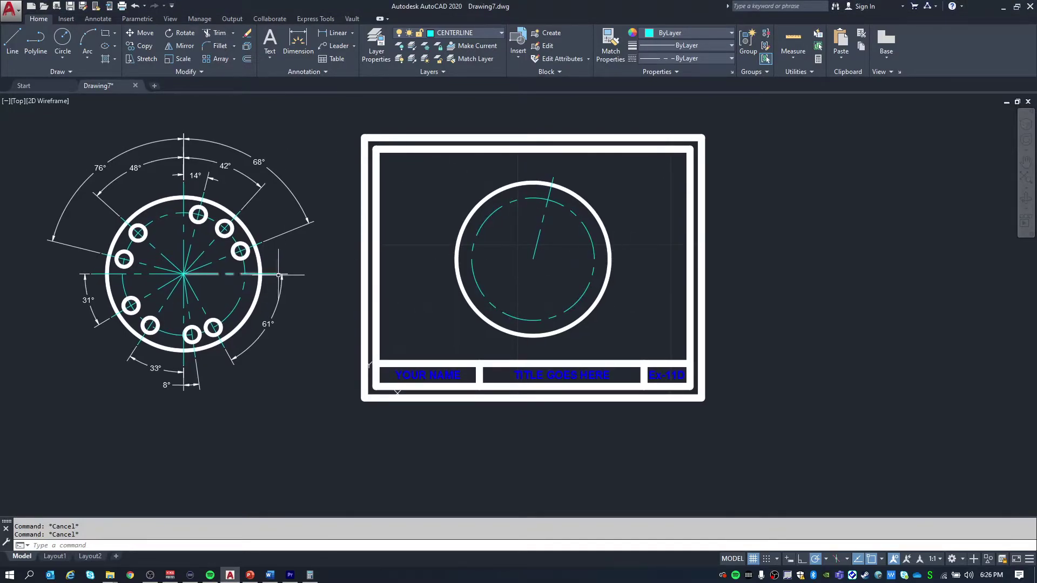
text(l)
key(Return)
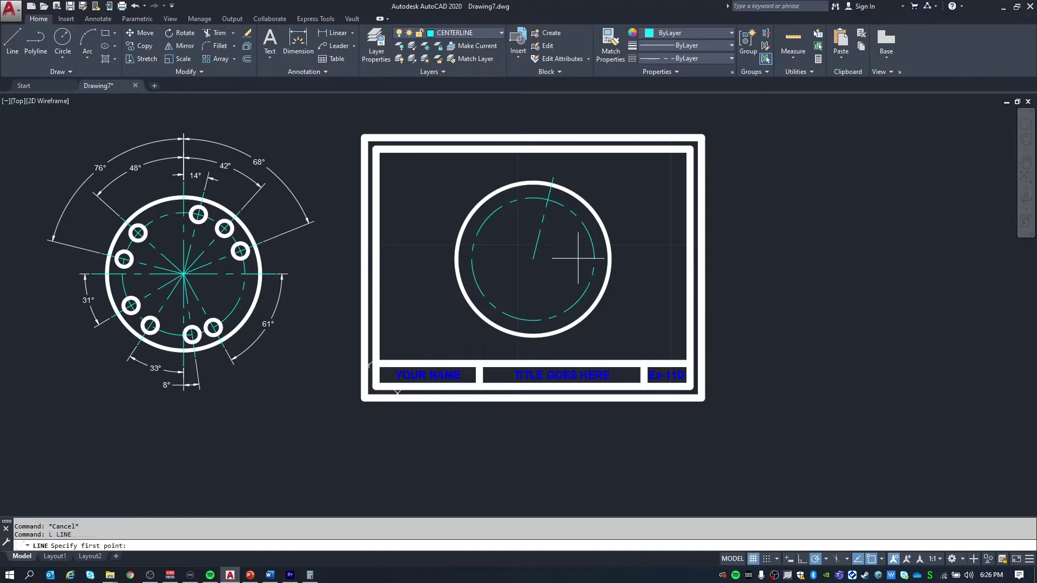
click(534, 260)
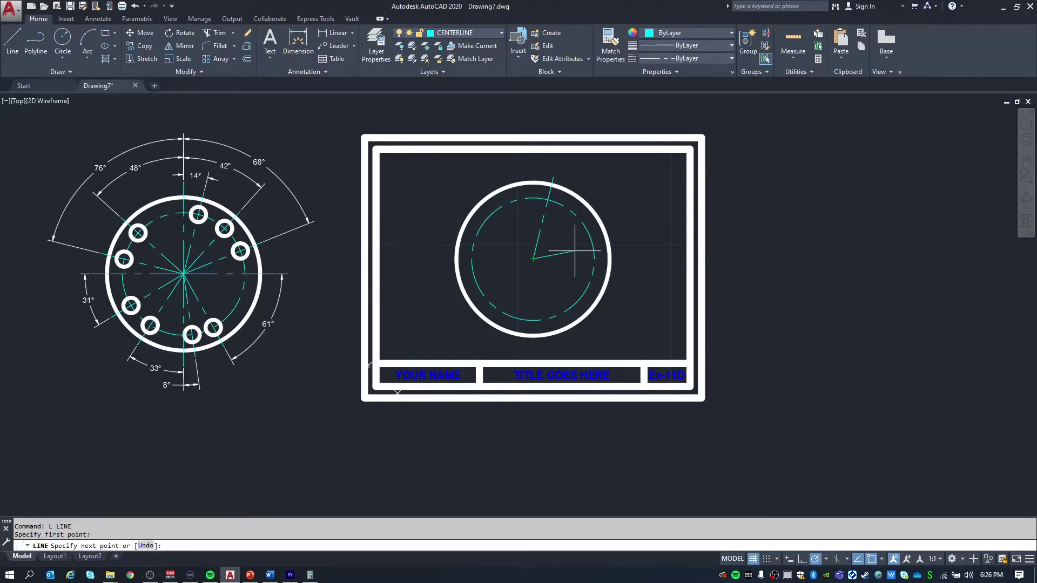
key(F8)
text(<48)
key(Return)
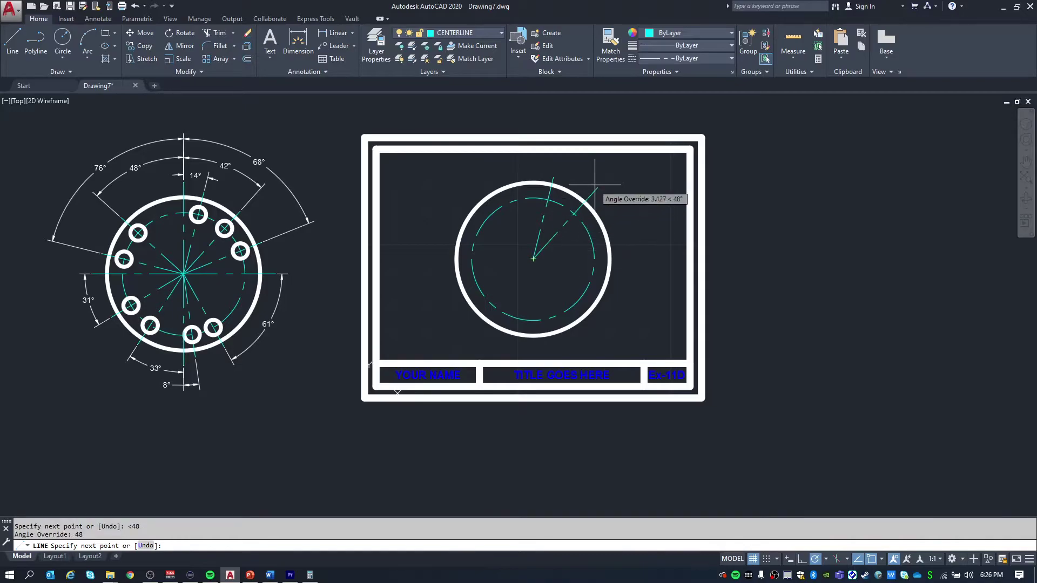
text(2.75)
key(Return)
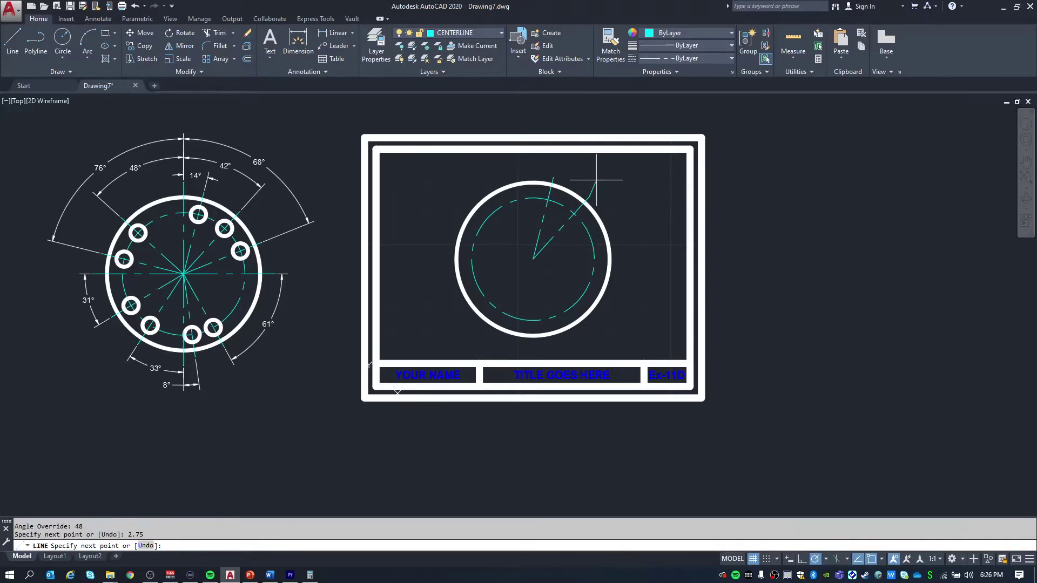
key(Escape)
key(Escape)
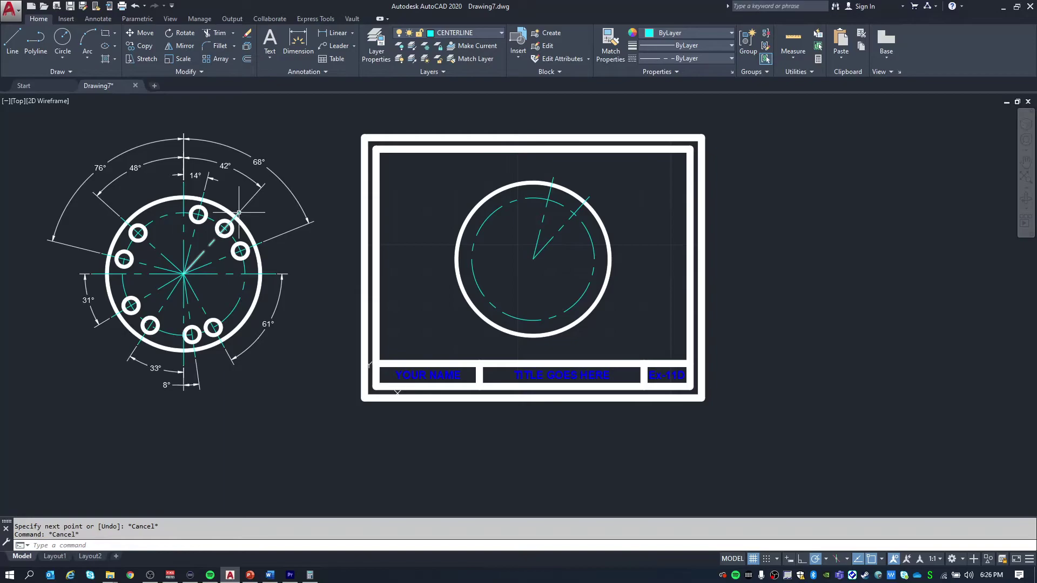
Step: Draw a third centerline from the circles' center at an angle of 22° with a length of 2.75
click(1036, 209)
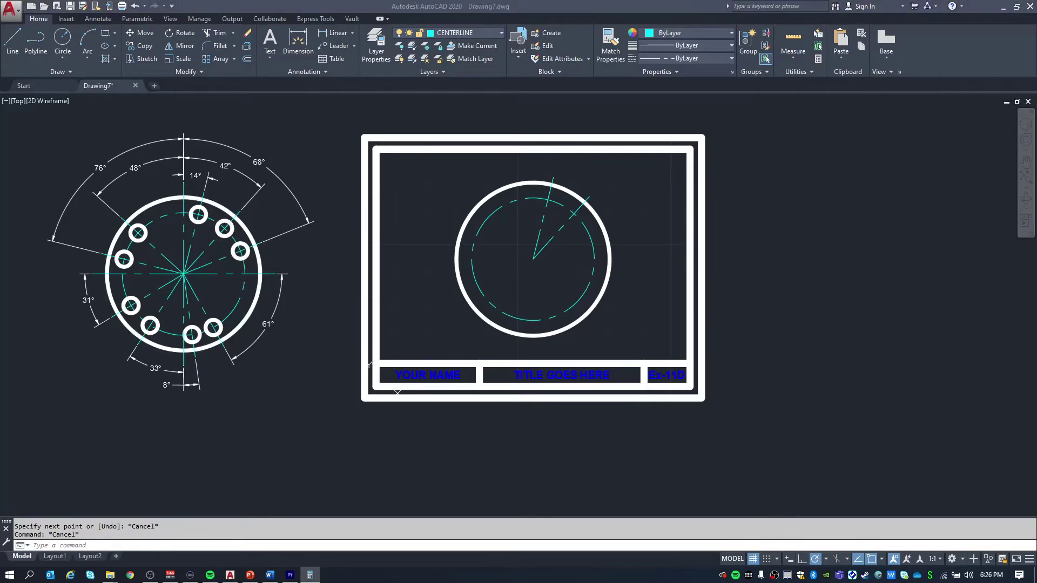
click(184, 192)
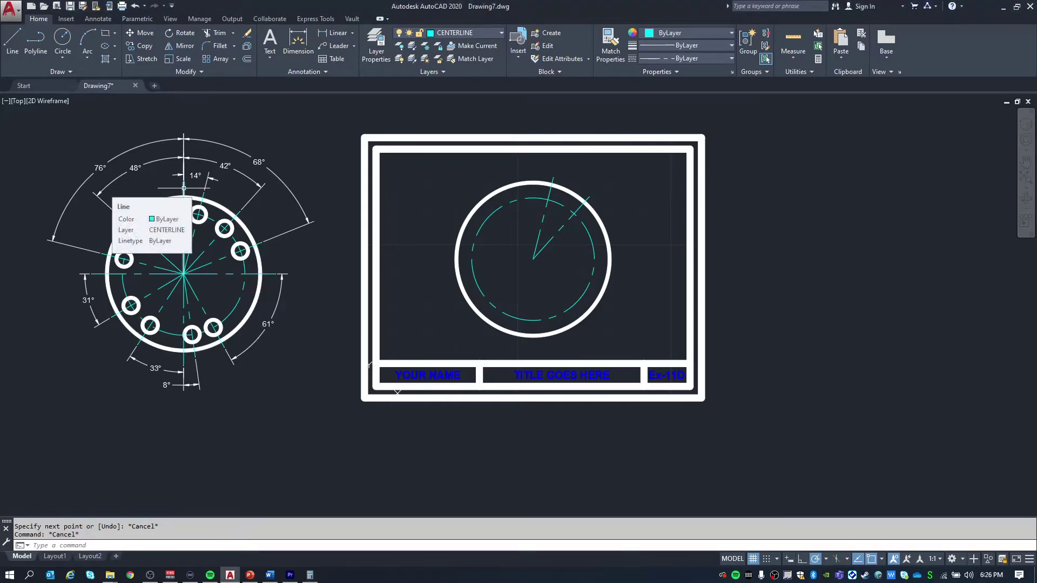
middle_drag(597, 167, 588, 164)
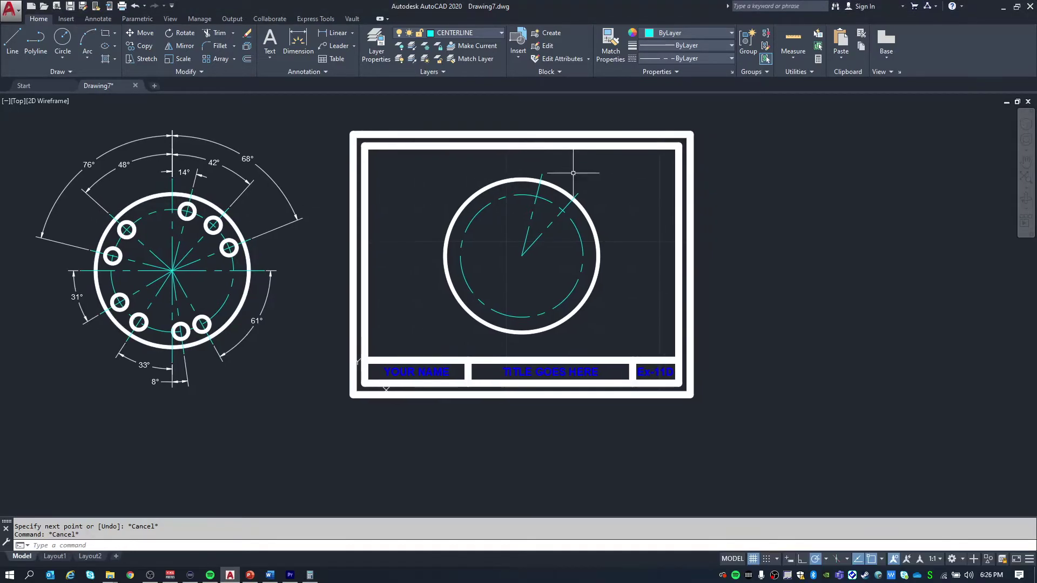
text(l)
key(Return)
click(522, 255)
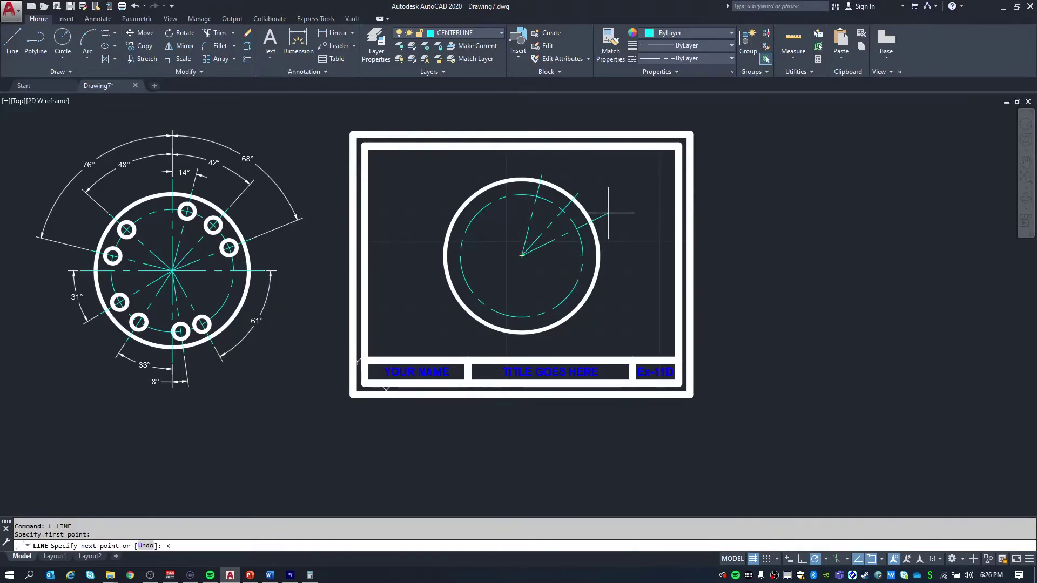
text(<22)
key(Return)
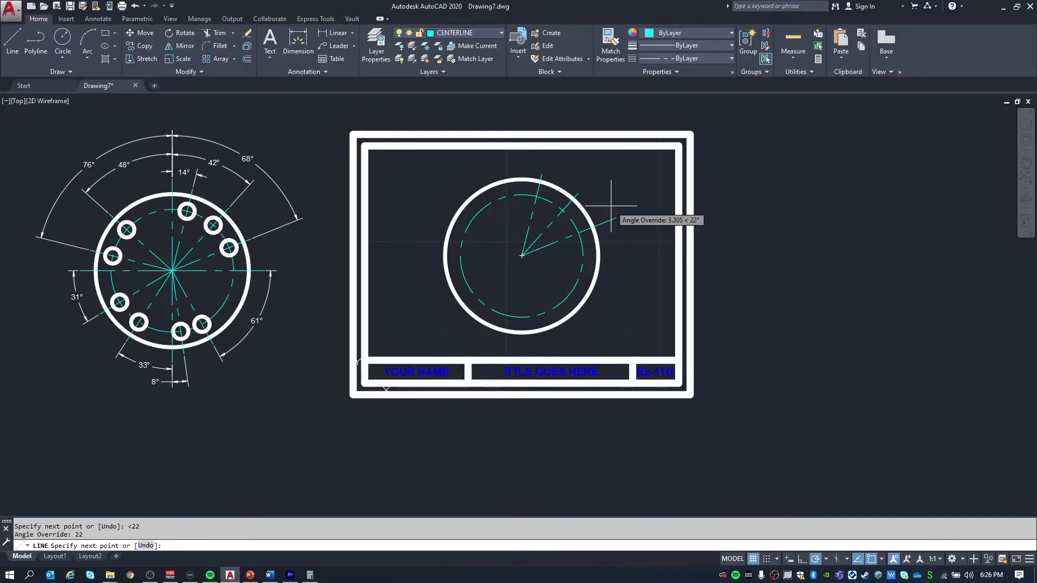
text(2.75)
key(Return)
key(Escape)
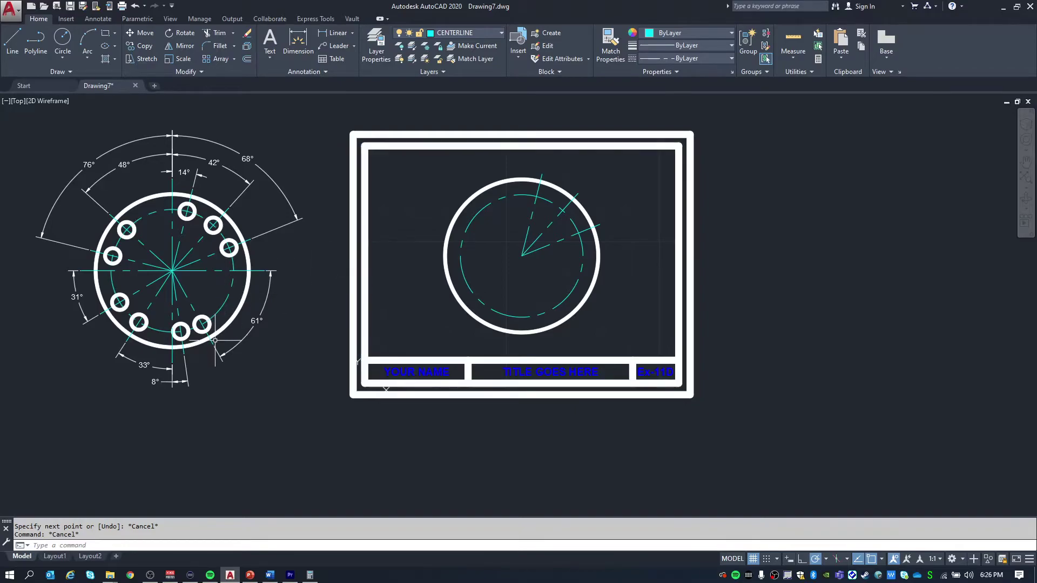
key(Escape)
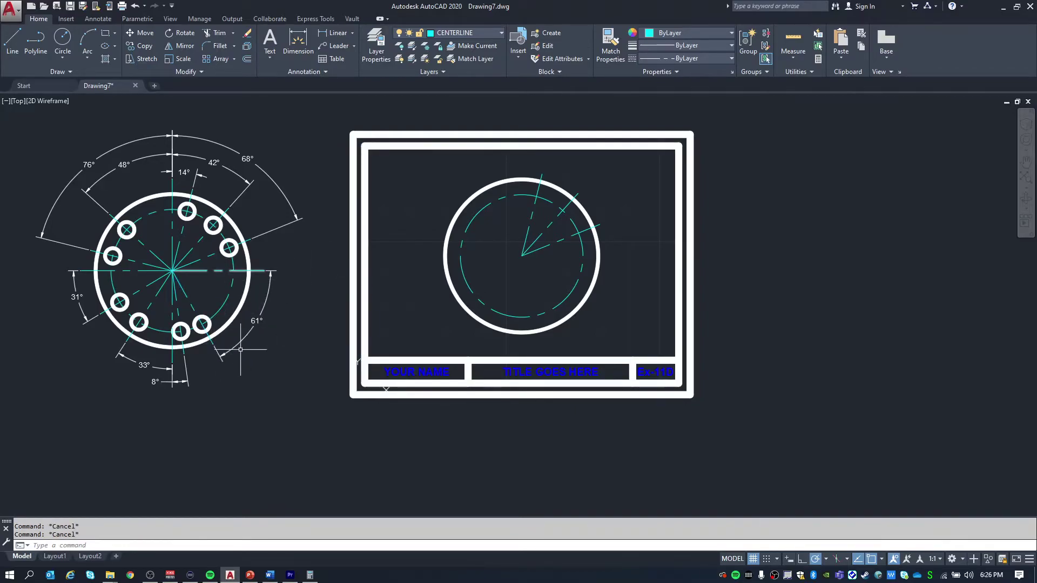
Step: Draw a centerline from the circles' center into the lower-right quadrant at -61° with a length of 2.75
text(l)
key(Return)
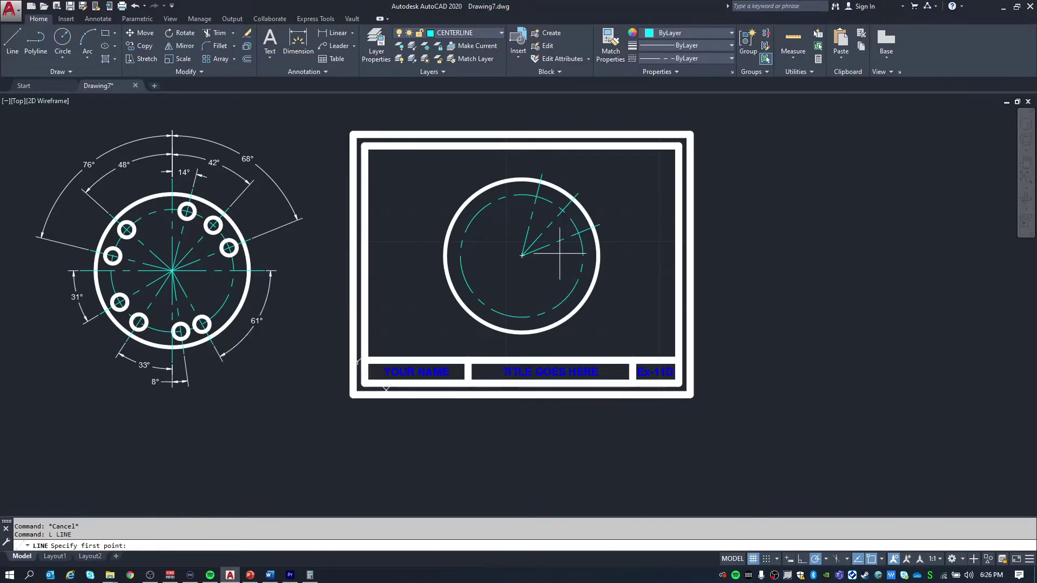
click(521, 256)
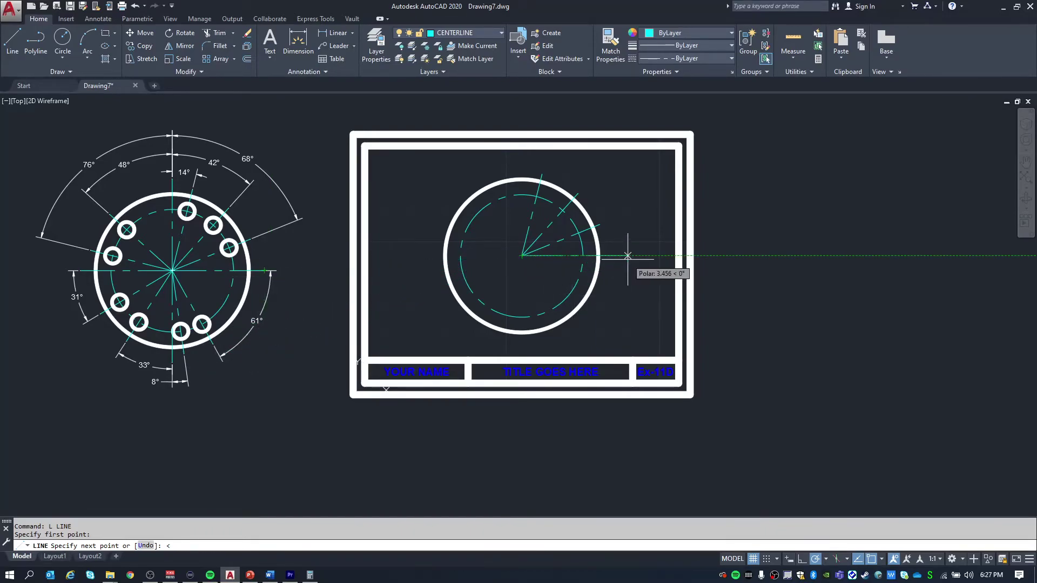
key(Return)
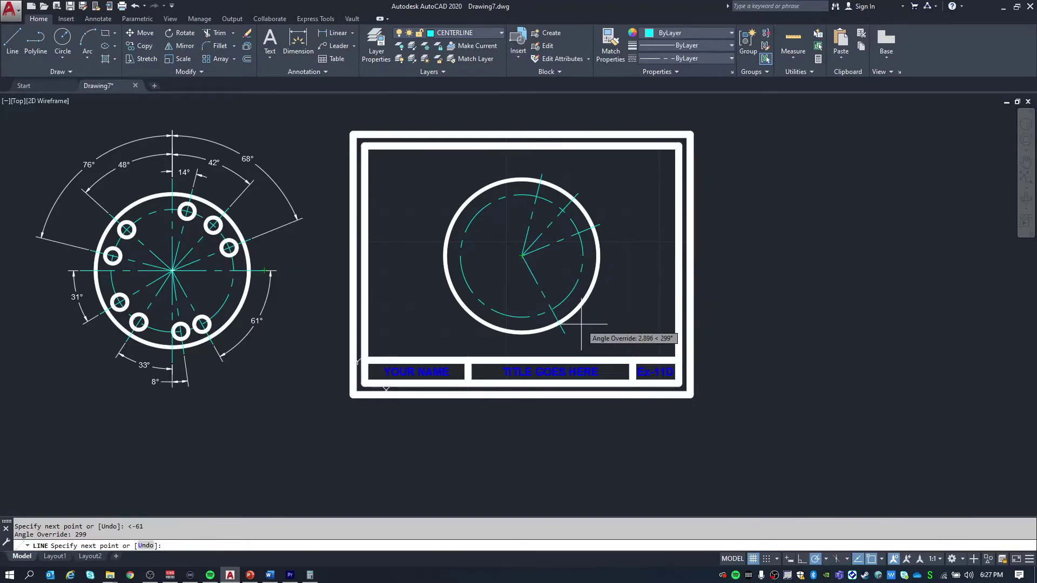
key(Return)
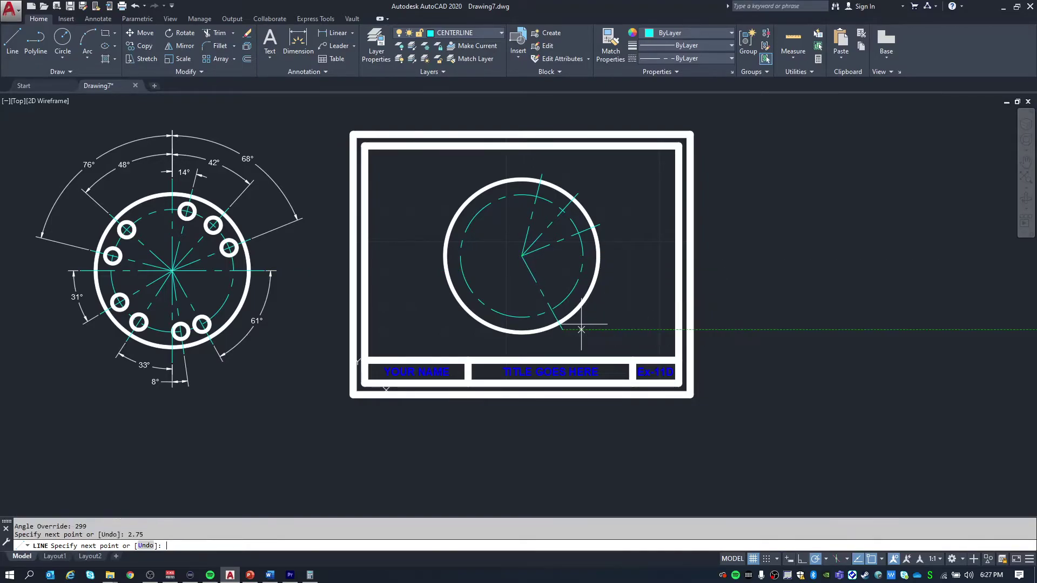
key(Escape)
key(Escape)
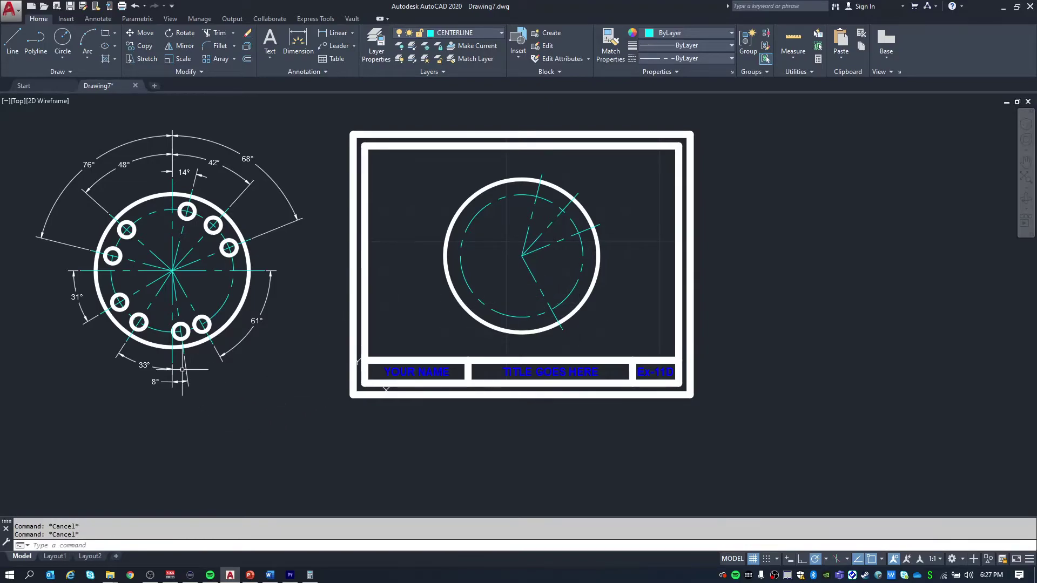
click(175, 384)
key(Escape)
click(172, 357)
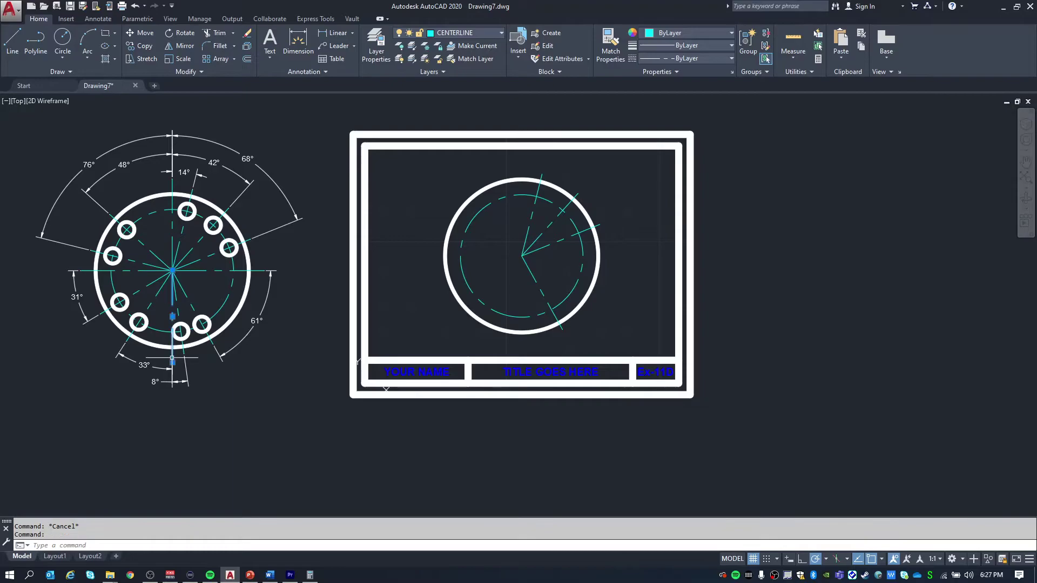
key(Escape)
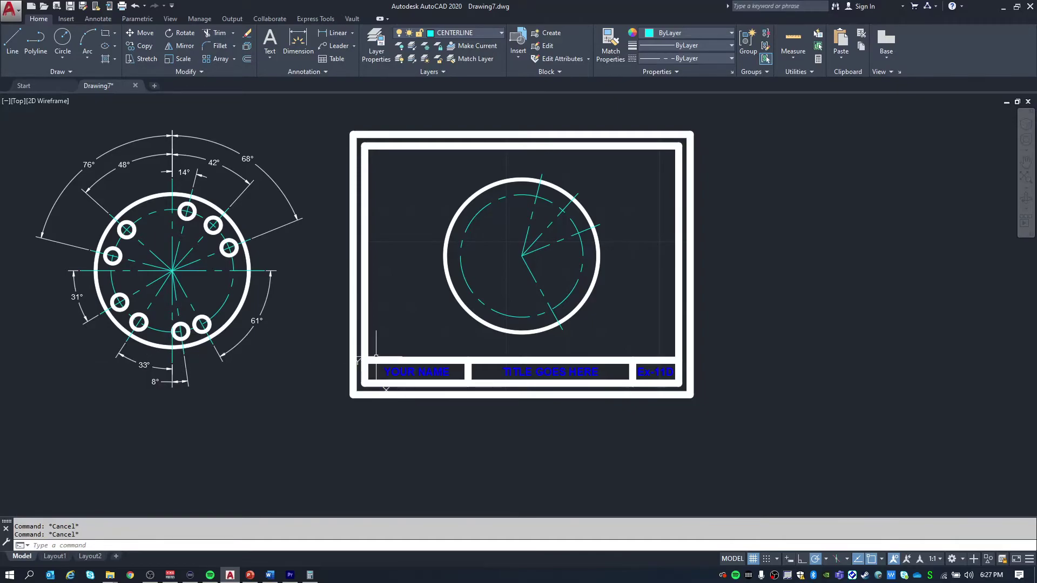
Step: Try to draw a 2.75-long centerline from the circles' center at an angle of -82°
key(Return)
click(522, 256)
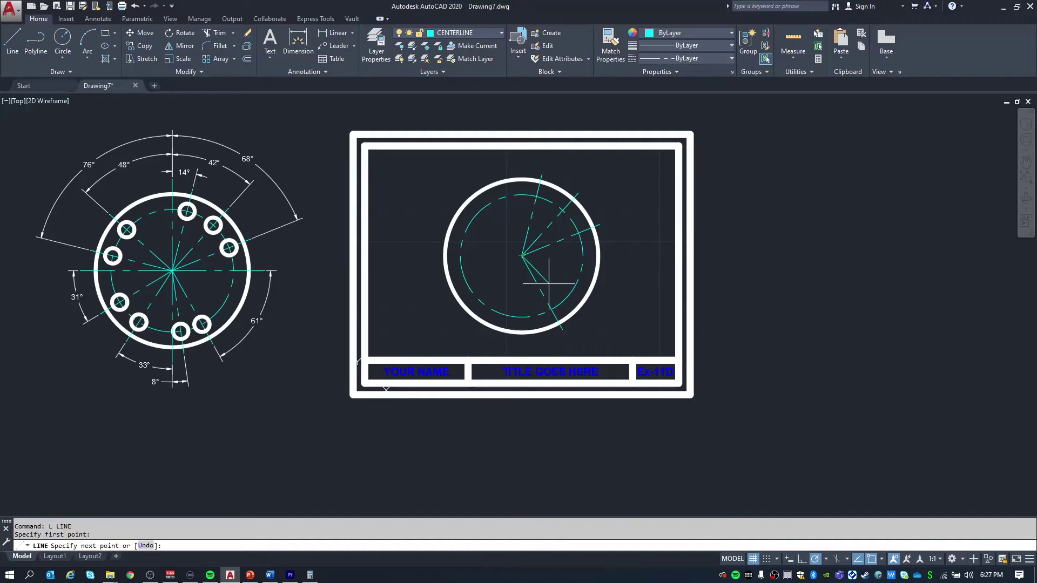
text(<-82)
key(Return)
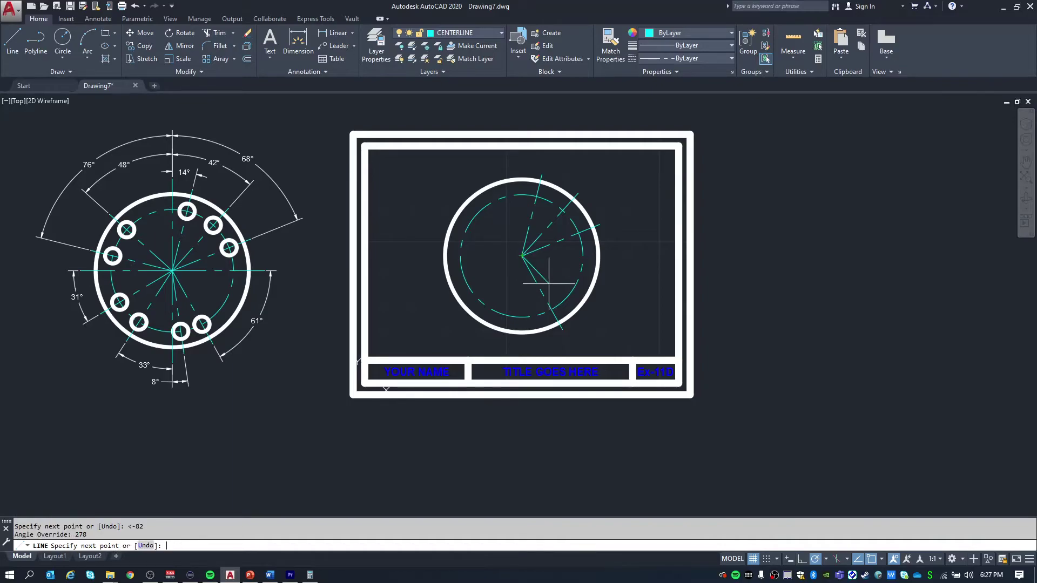
text(2.)
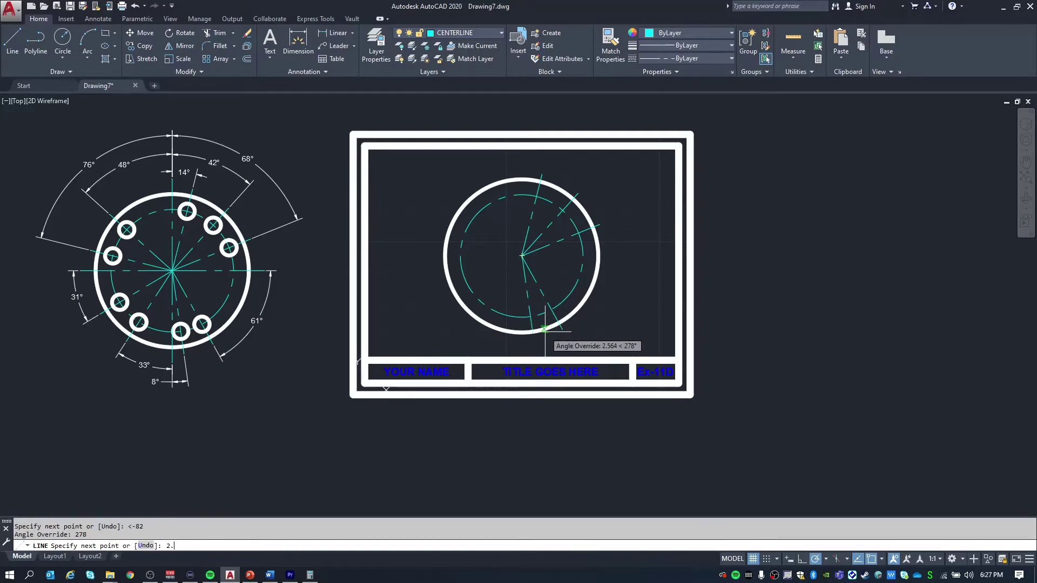
text(75)
key(Return)
key(Escape)
key(Escape)
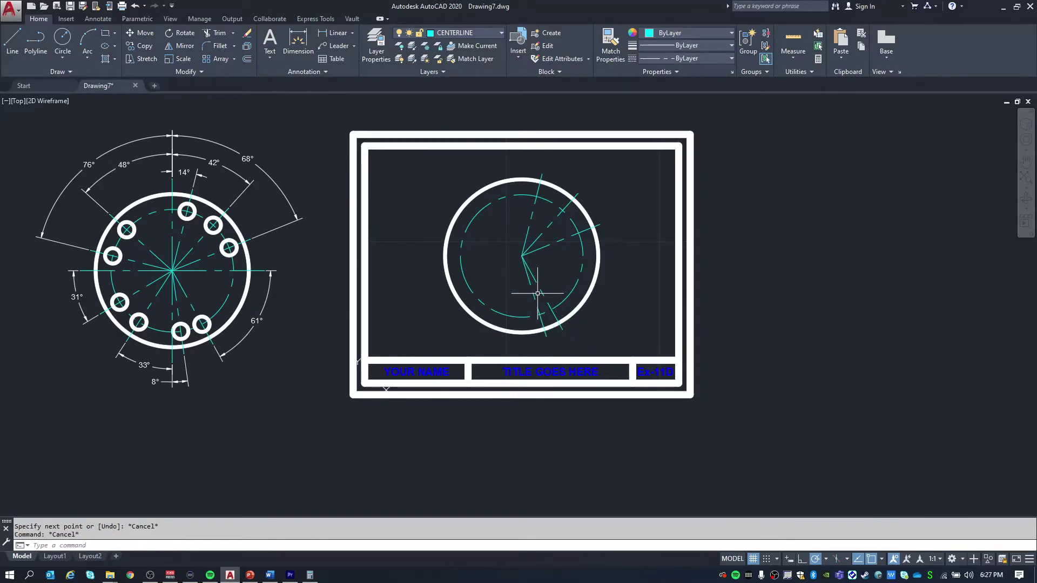
Step: Undo the last centerline and redraw it from the circles' center at -82°, as long as the other centerlines
key(ctrl+z)
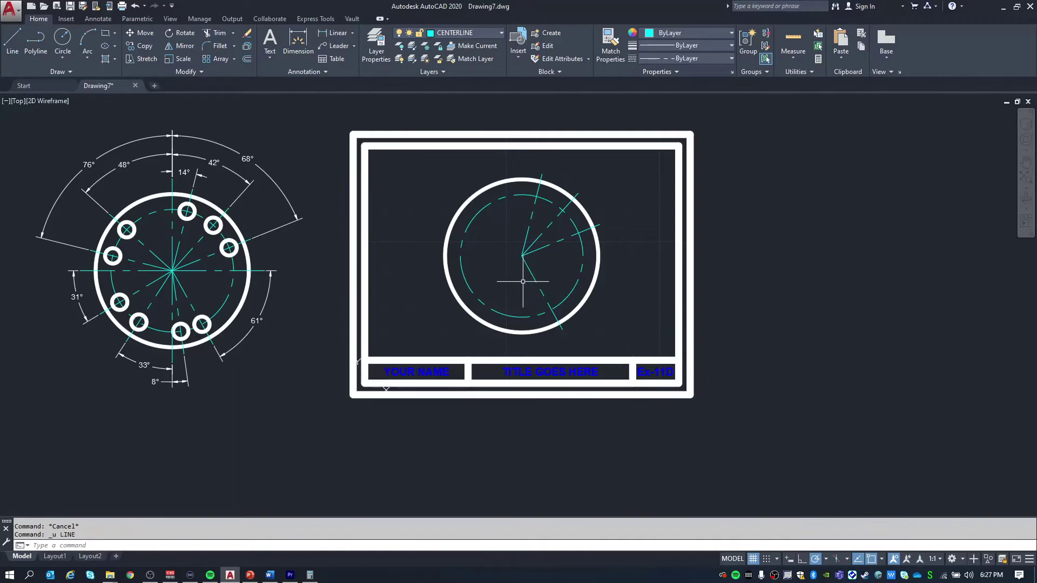
text(L)
key(Return)
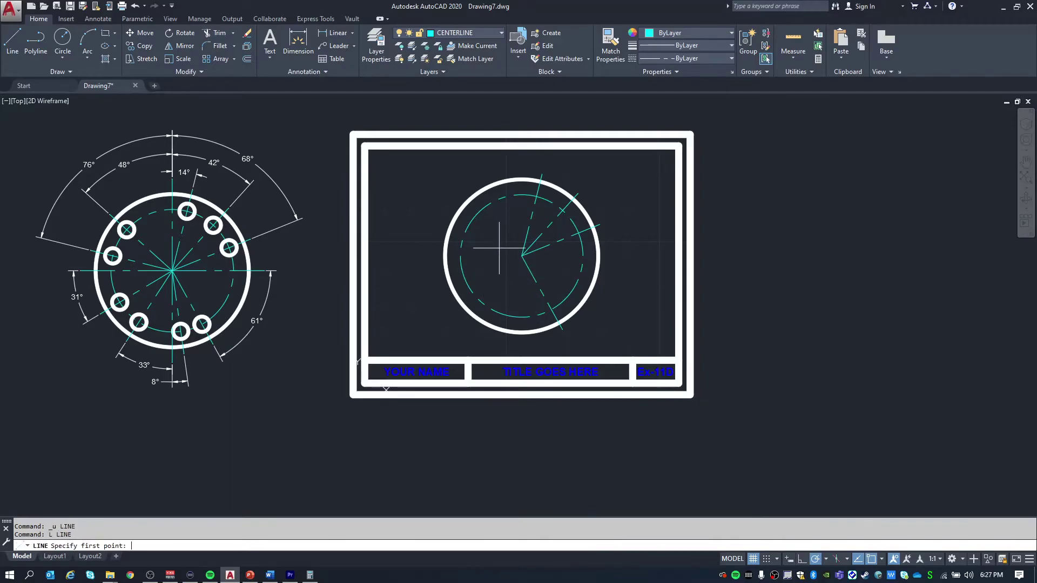
click(522, 256)
text(<)
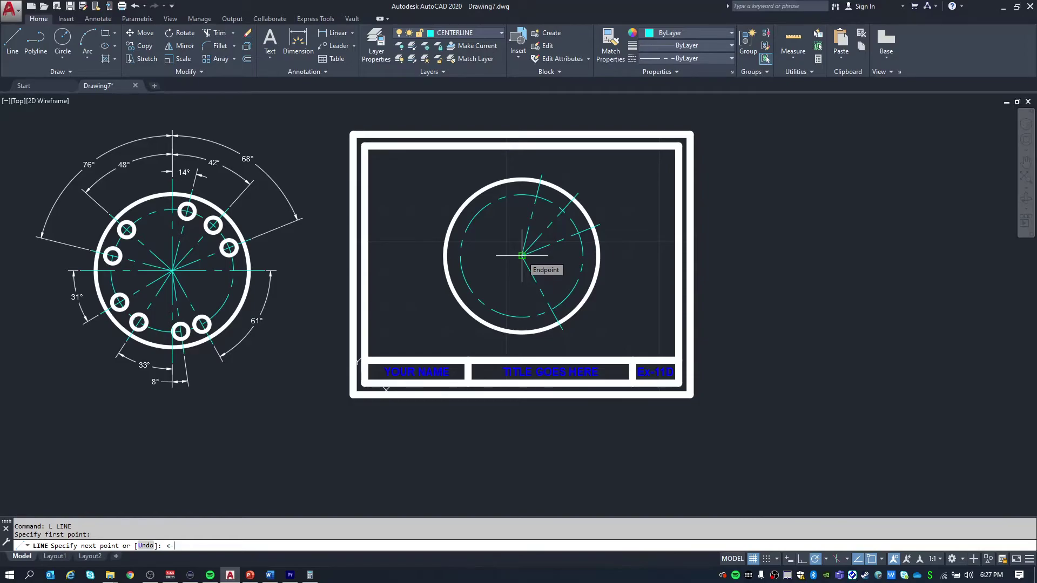
text(-82)
key(Return)
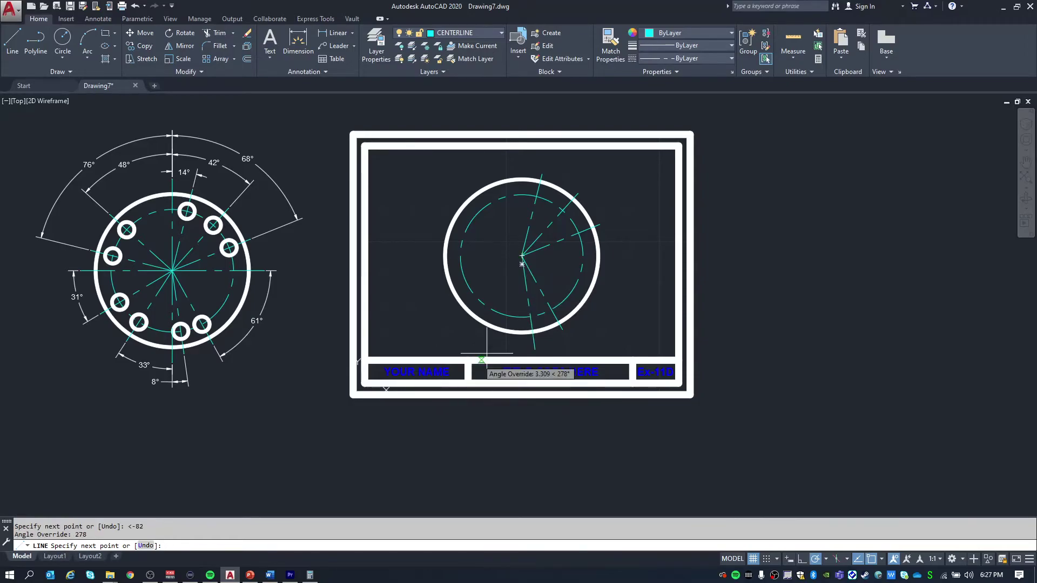
key(Escape)
key(Escape)
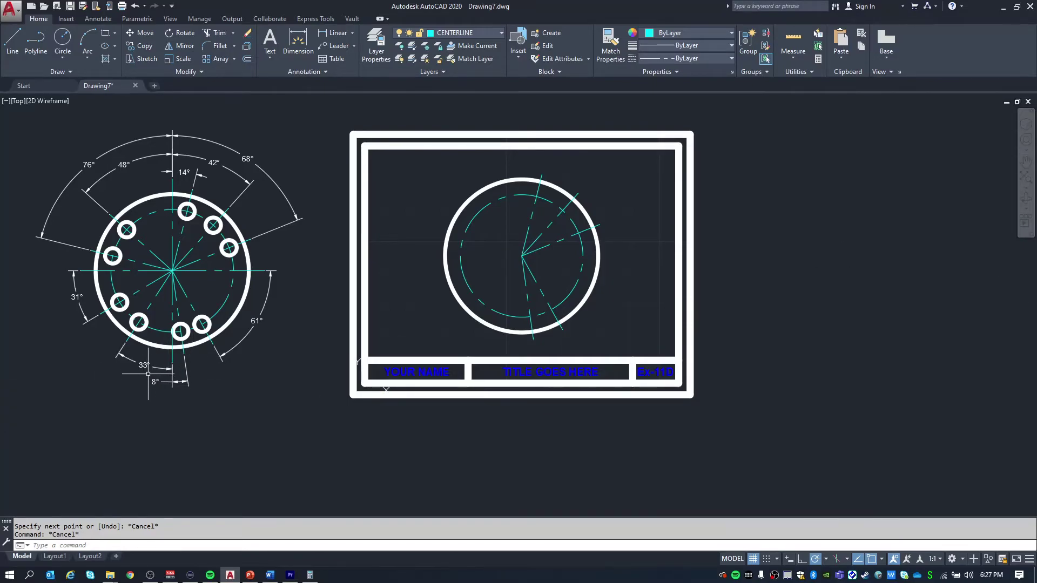
Step: Draw a centerline from the circles' center into the lower-left quadrant at -123° with a length of 2.75
text(l)
key(Return)
click(522, 255)
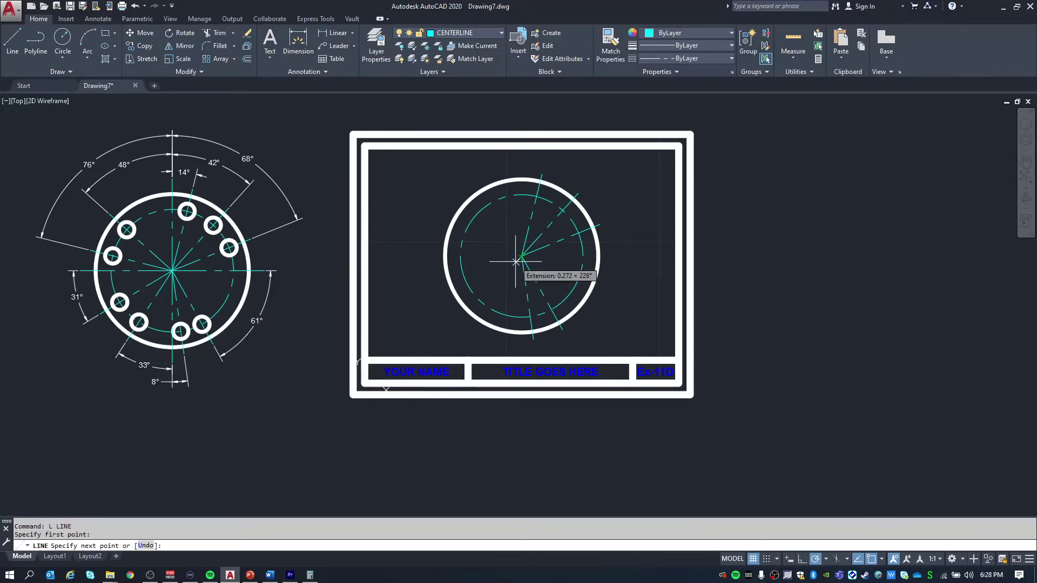
key(F8)
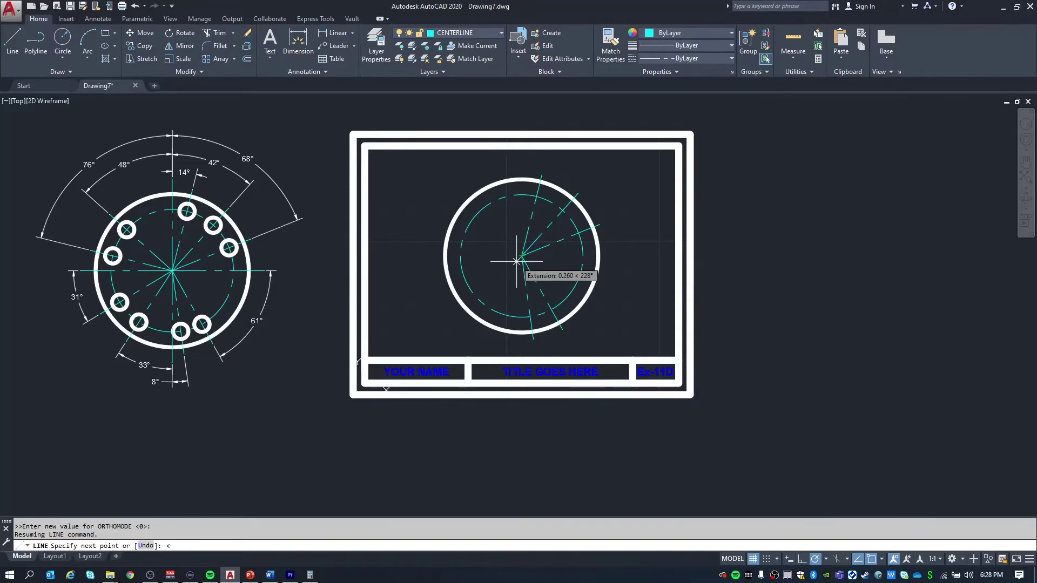
text(<-123)
key(Return)
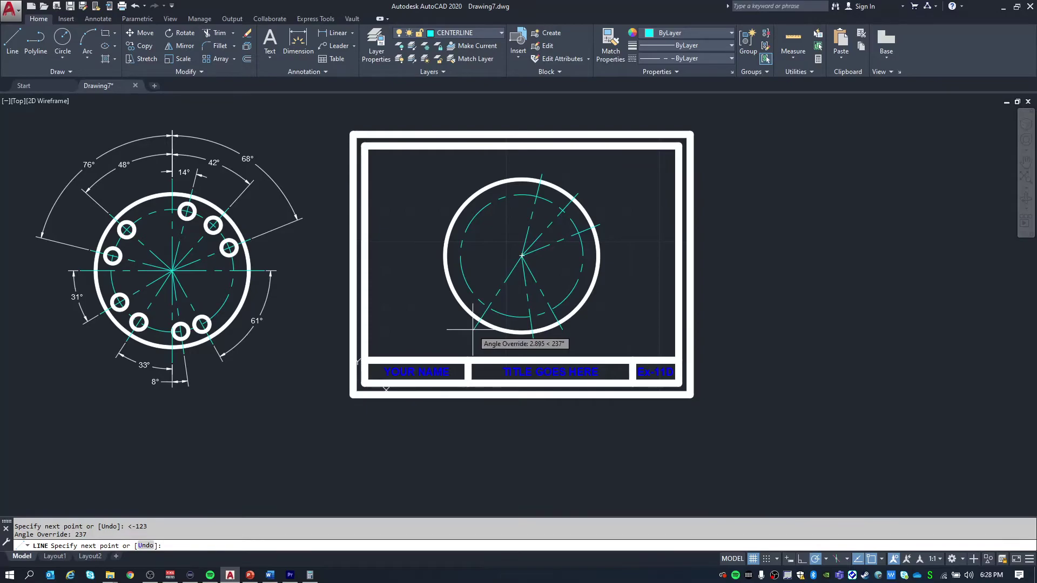
text(2.75)
key(Return)
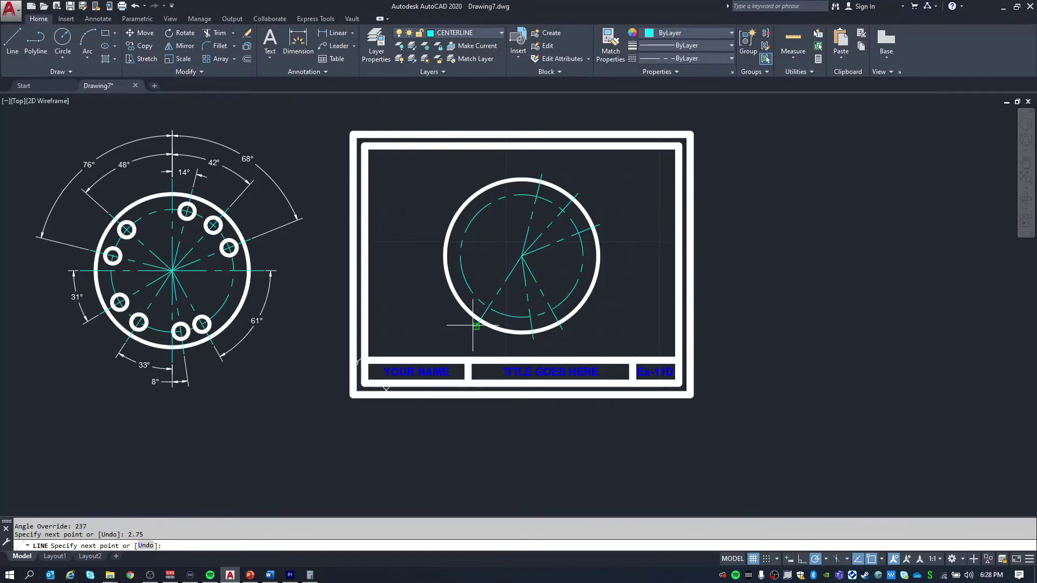
key(Escape)
key(Escape)
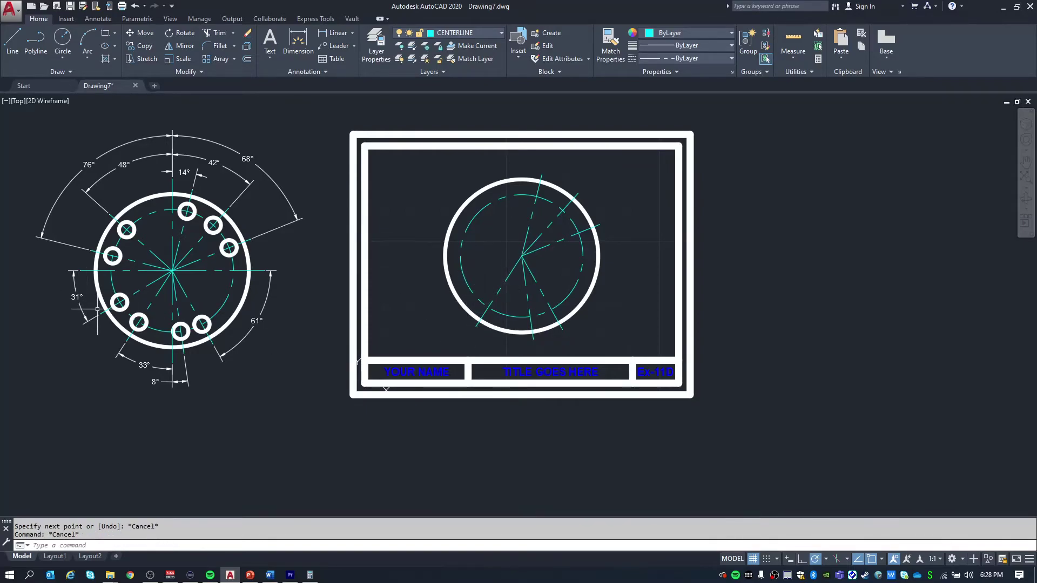
Step: Draw another lower-left centerline from the circles' center at an angle of -149° with a length of 2.75
click(87, 270)
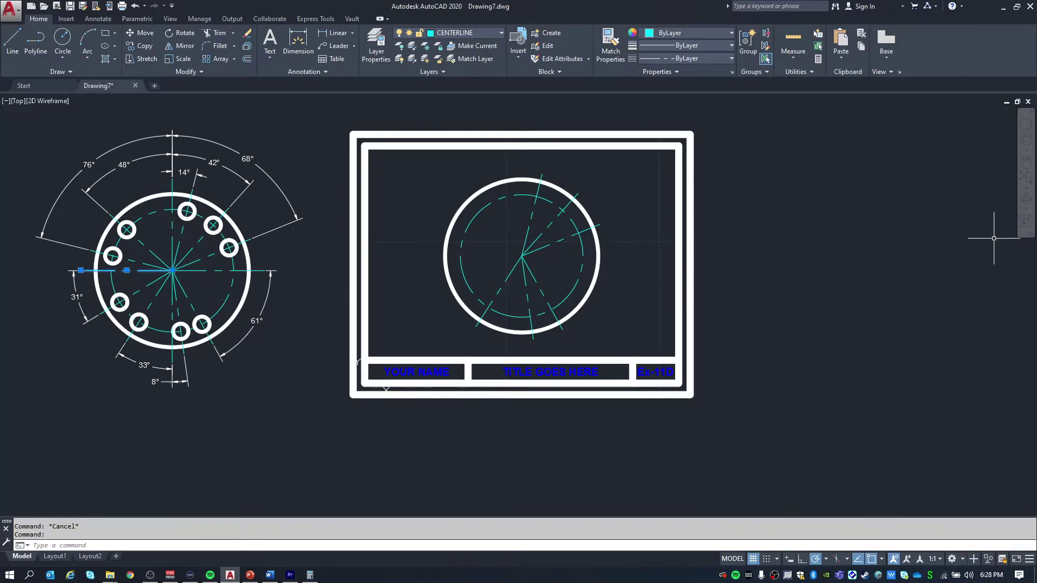
click(1036, 238)
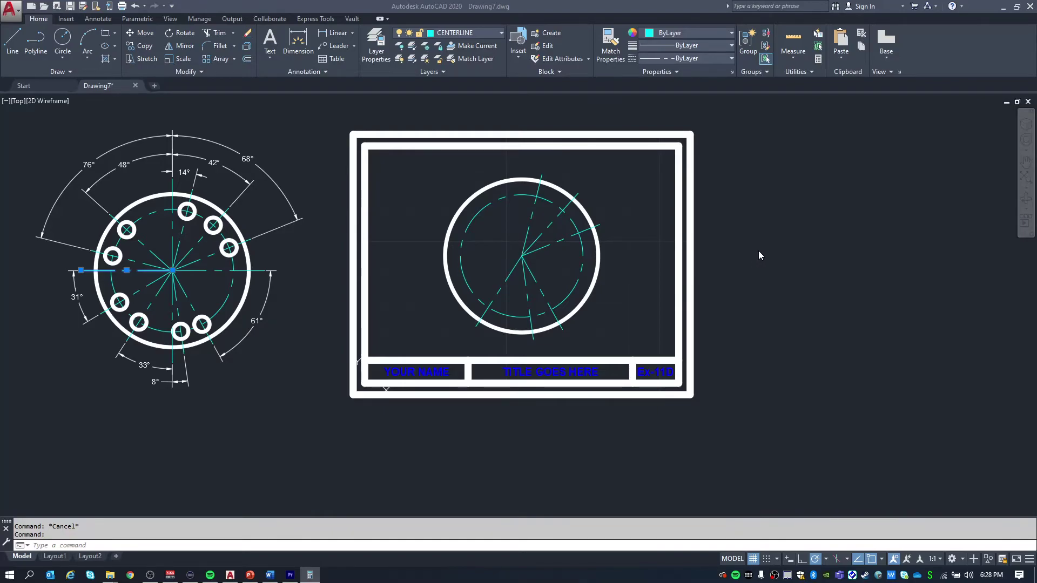
text(l)
key(Return)
click(522, 256)
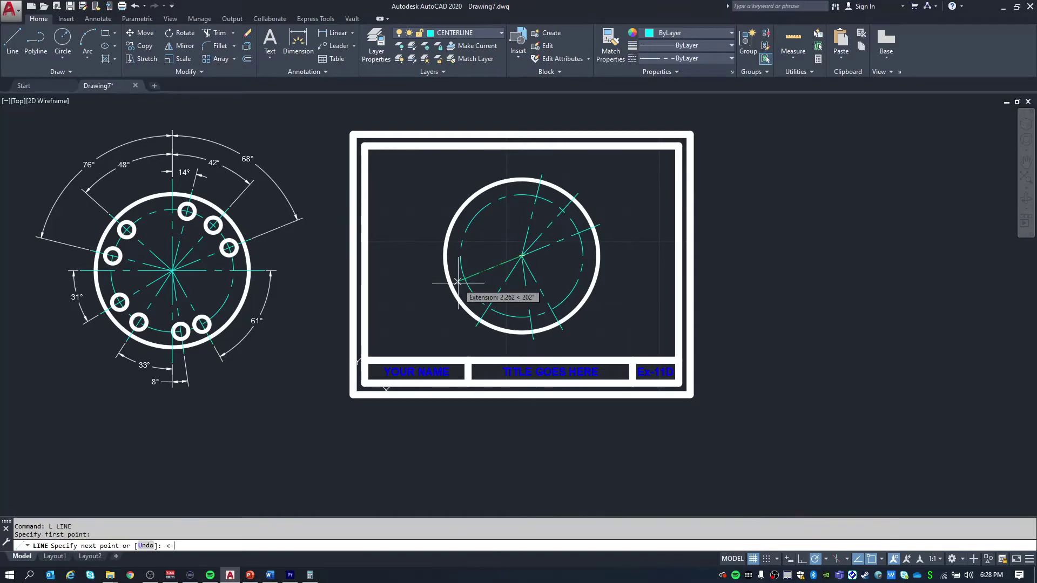
key(Return)
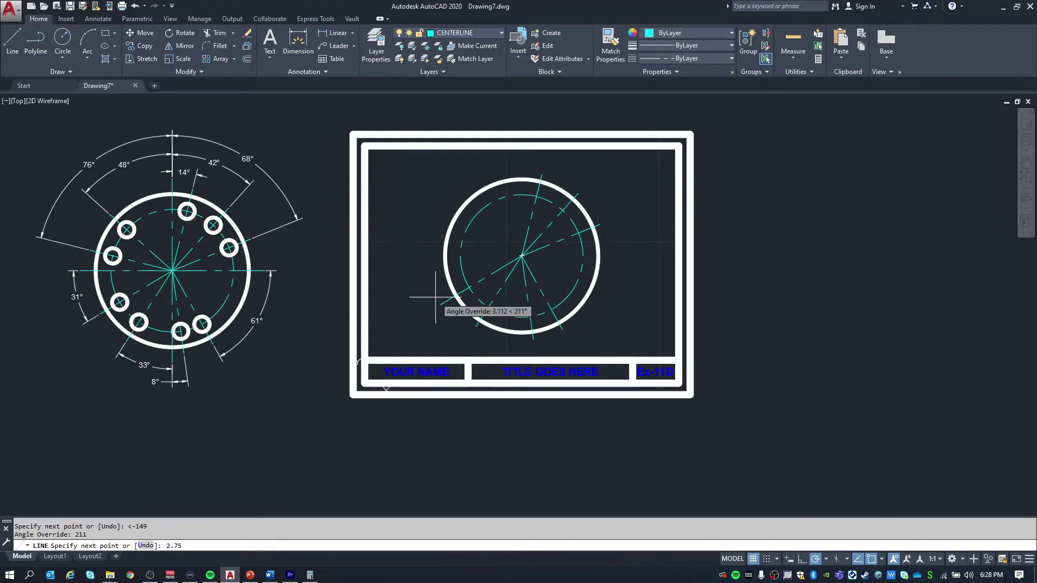
text(2.75)
key(Return)
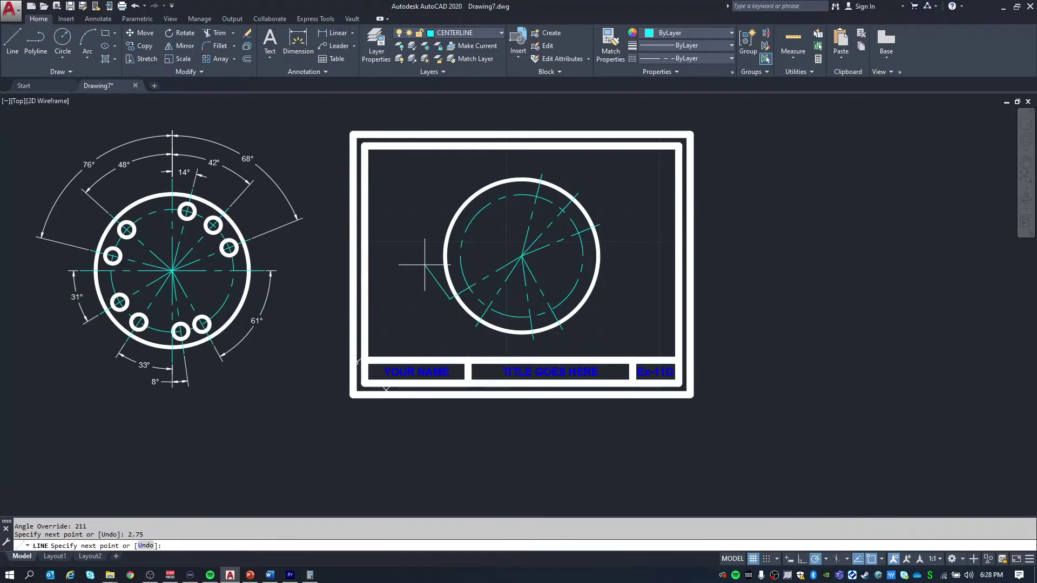
key(Escape)
key(Escape)
Step: Draw a centerline from the circles' center into the upper-left quadrant at 138°, as long as the other angled centerlines
middle_drag(98, 270, 111, 305)
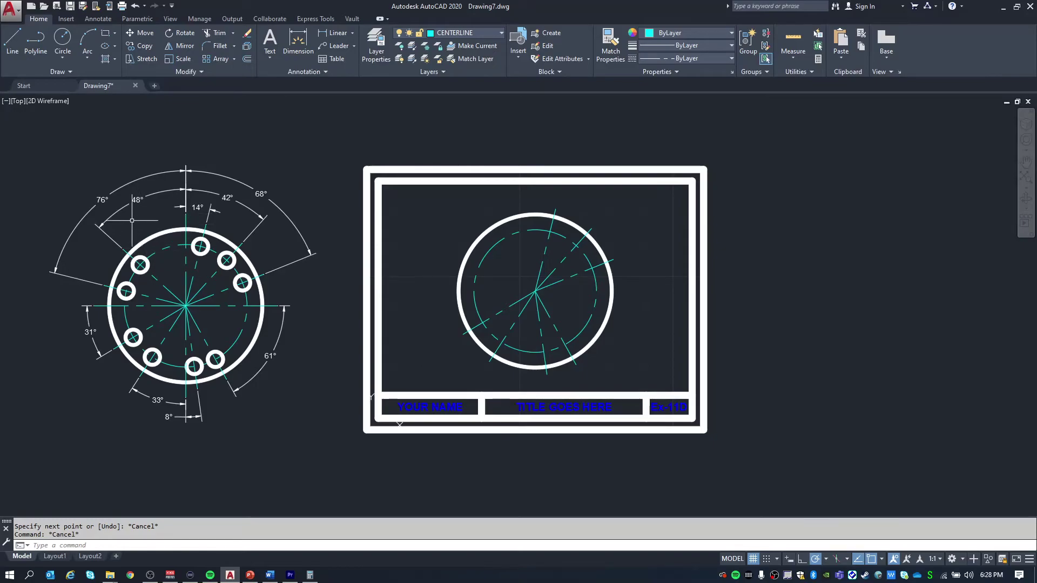
click(130, 255)
click(137, 200)
key(Escape)
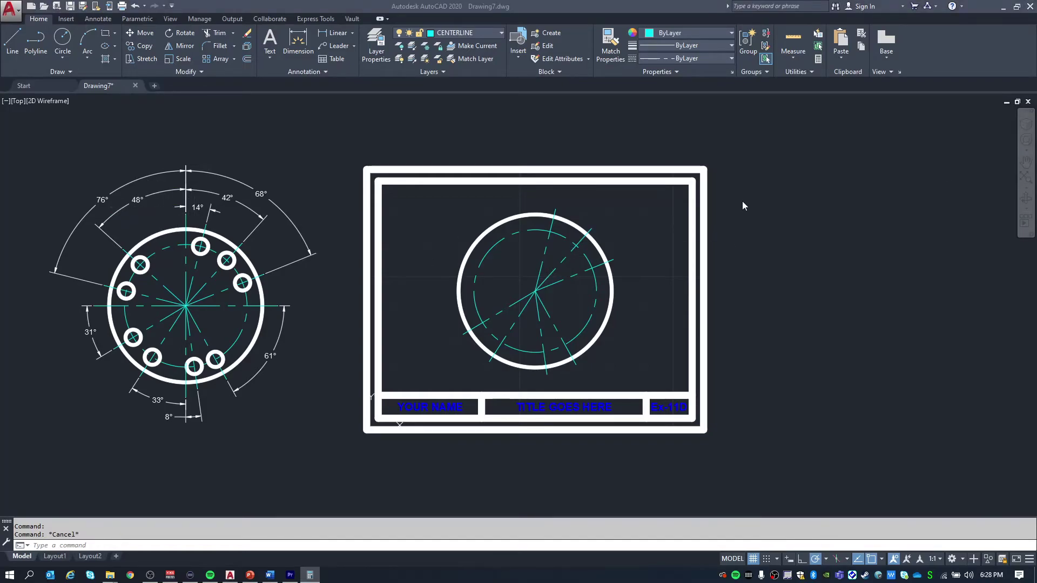
click(497, 204)
text(l)
key(Return)
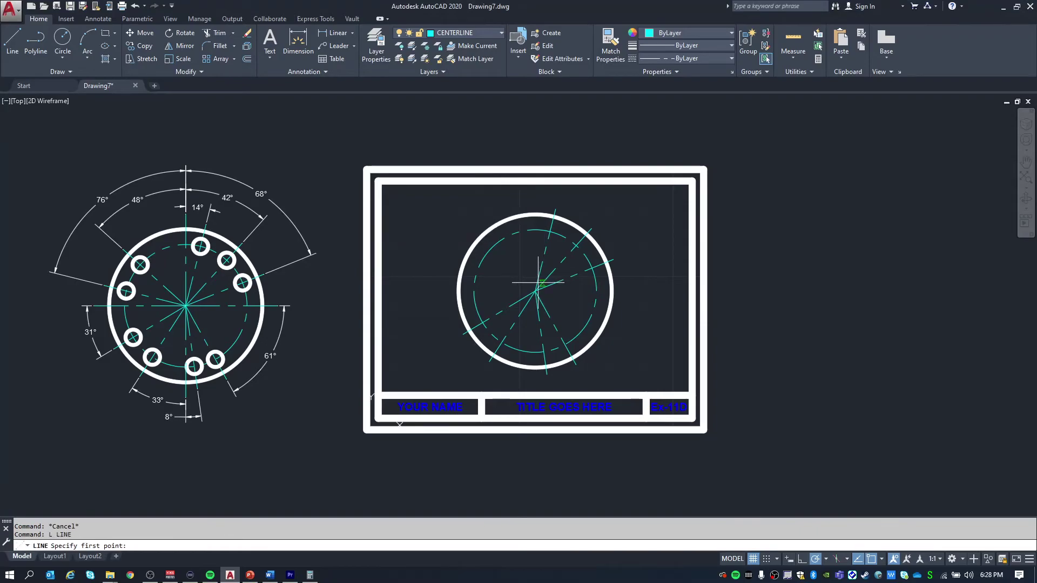
click(535, 291)
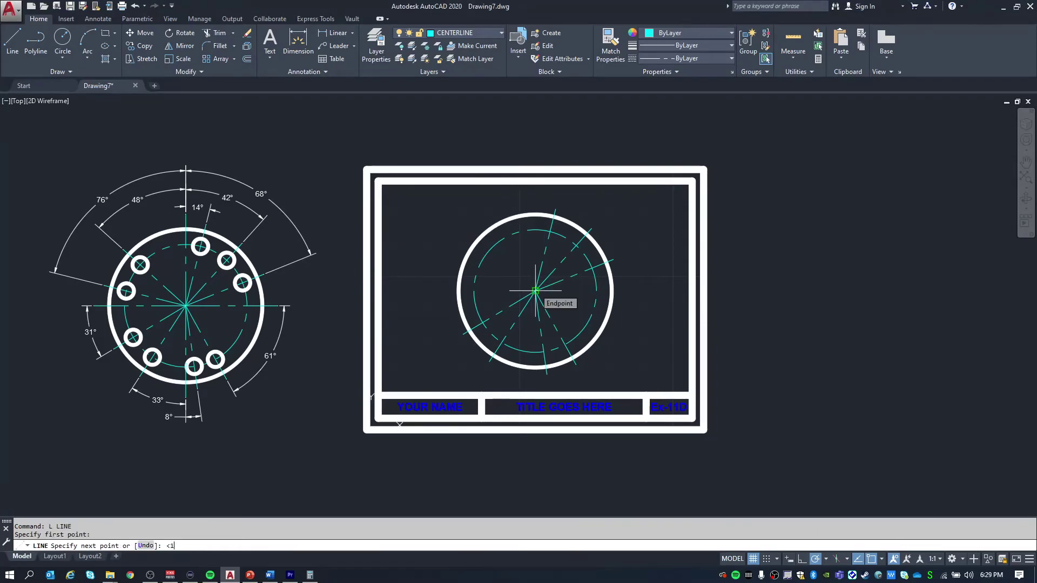
text(<138)
key(Return)
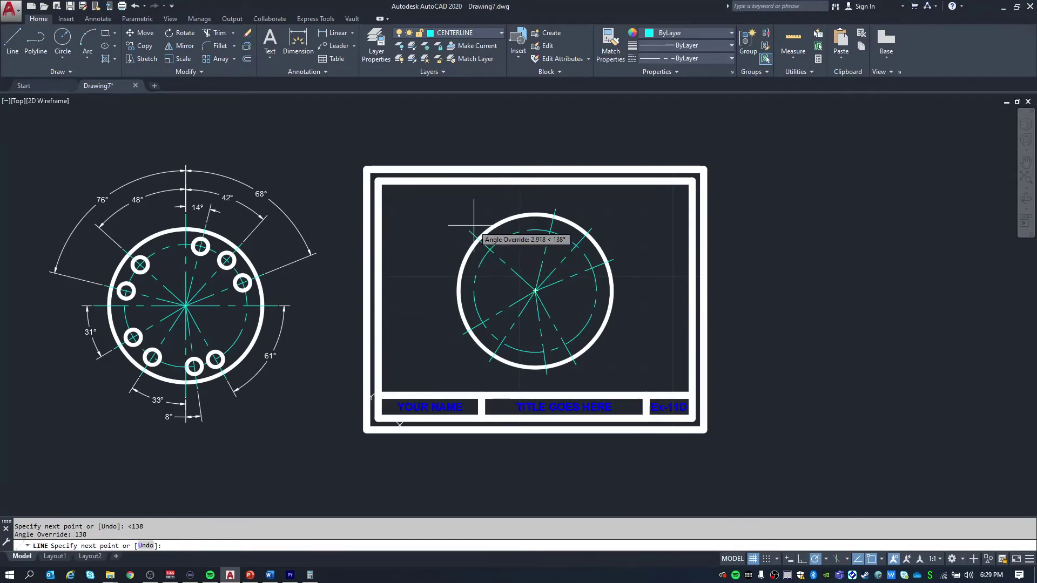
key(Escape)
key(Escape)
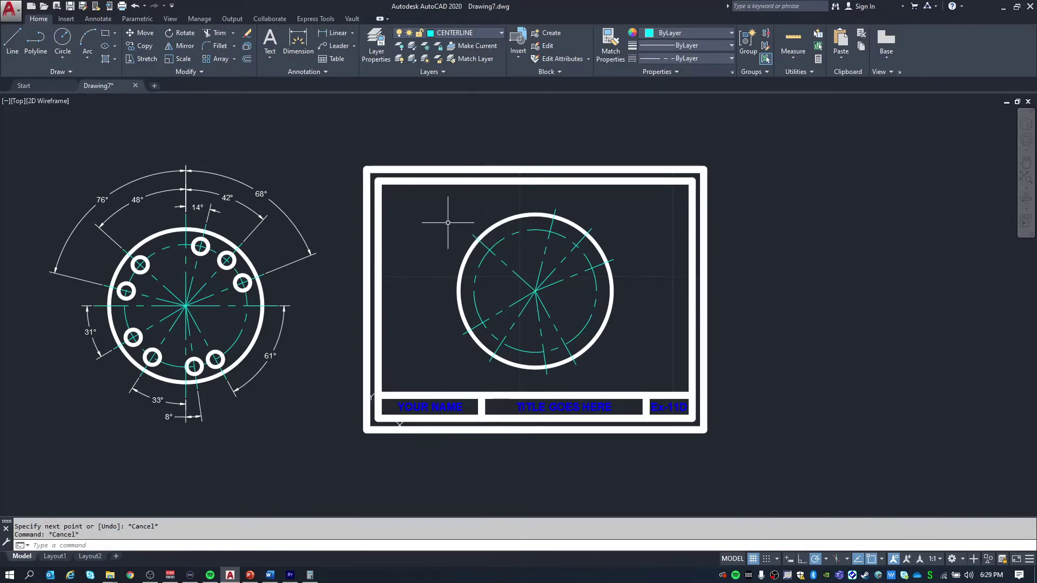
Step: Draw a second upper-left centerline from the circles' center at an angle of 176° with a length of 2.75
click(156, 297)
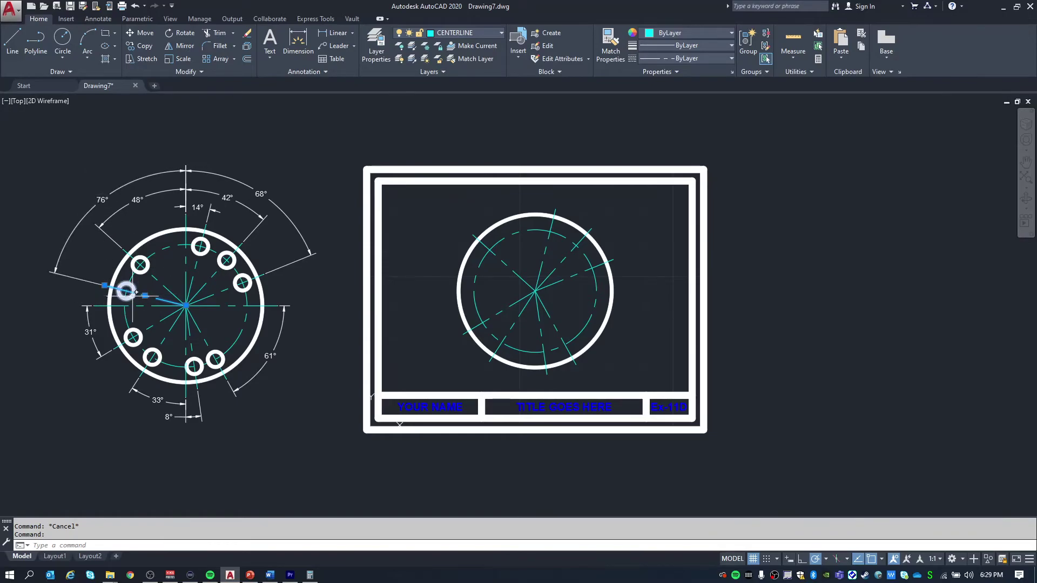
click(186, 237)
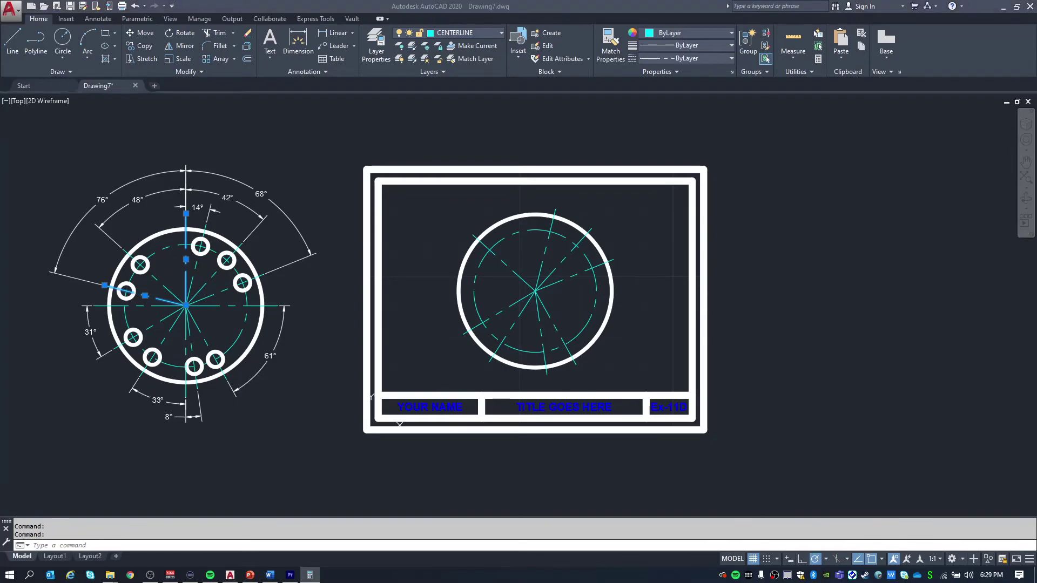
click(478, 90)
key(Escape)
text(l)
key(Return)
scroll(539, 292, up, 6)
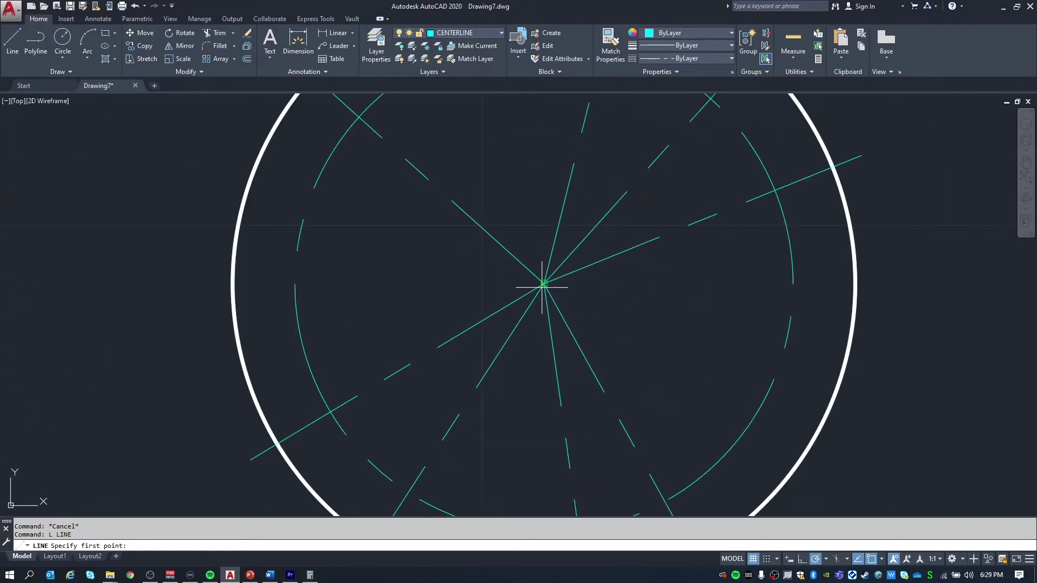
click(544, 283)
scroll(544, 283, down, 6)
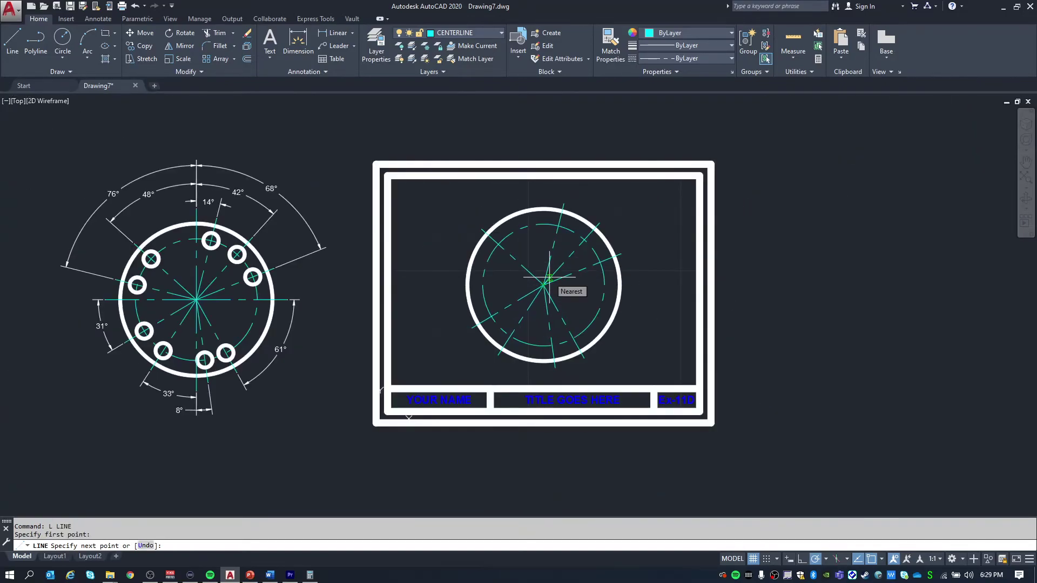
text(<176)
key(Return)
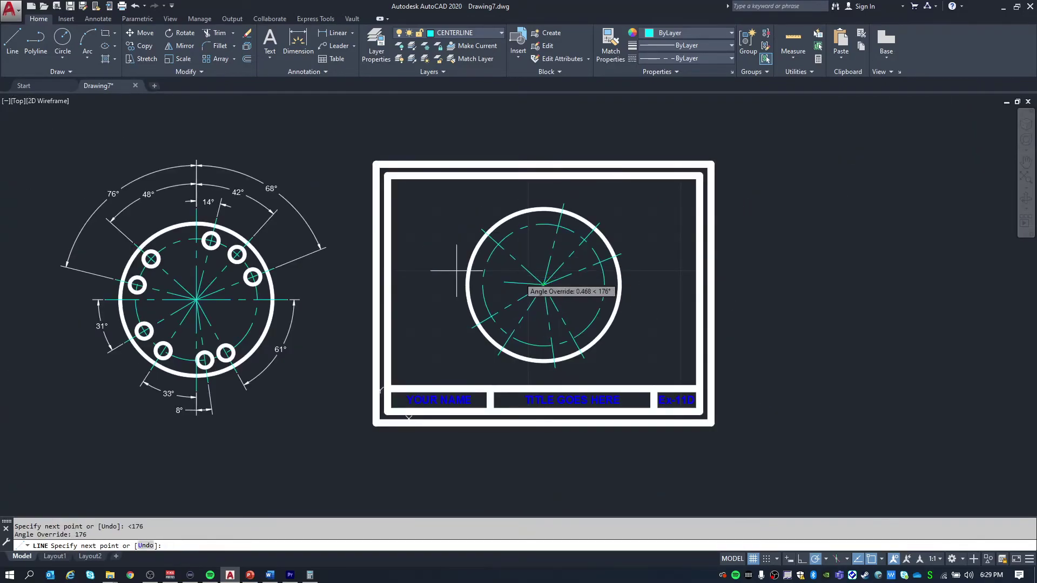
text(2.75)
key(Return)
key(Escape)
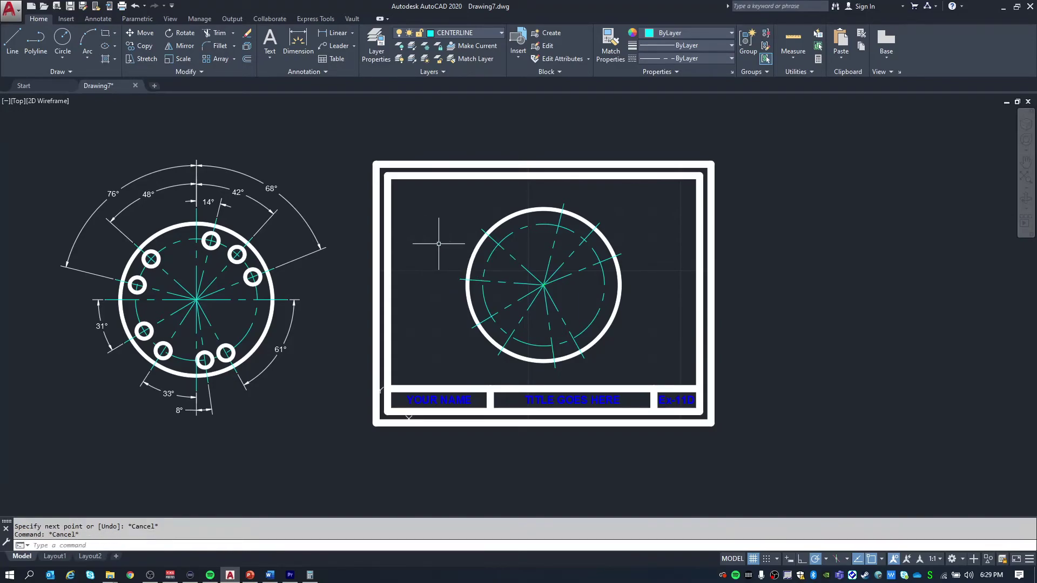
Step: Draw a vertical centerline straight up from the circles' center with a length of 3
middle_drag(575, 278, 550, 250)
scroll(528, 227, down, 2)
scroll(528, 227, up, 2)
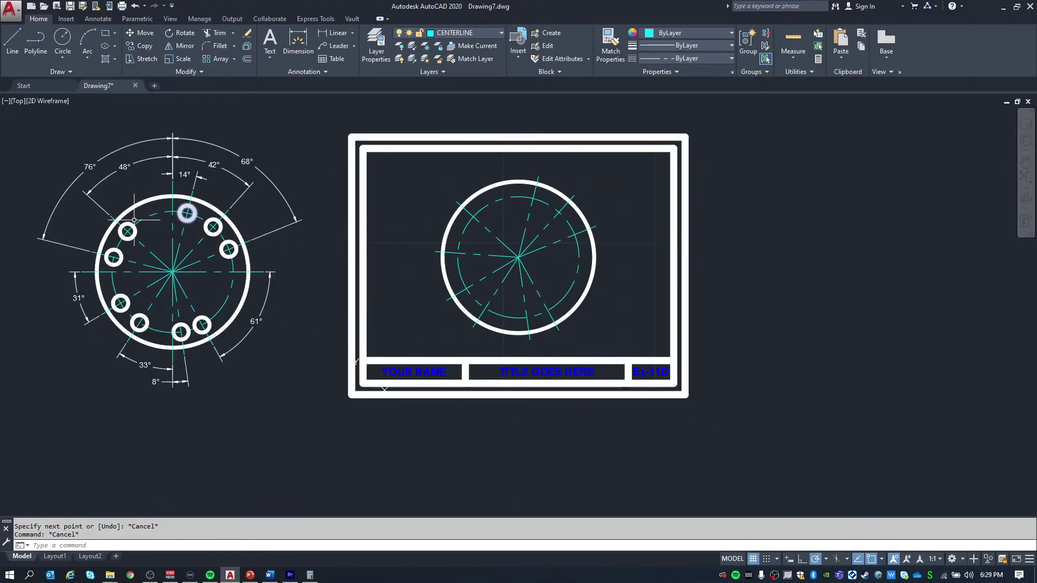
text(L)
key(Return)
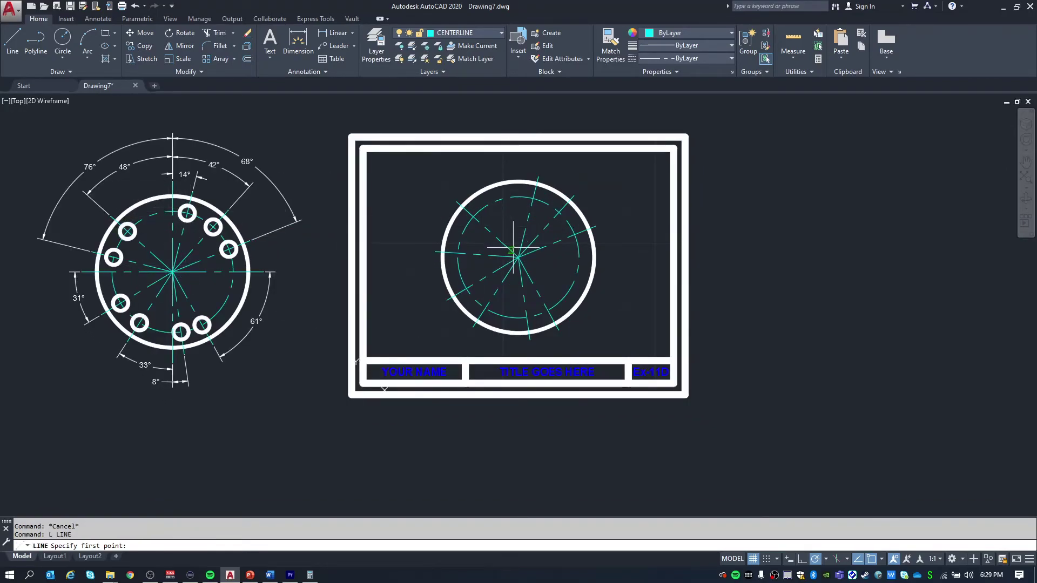
click(518, 256)
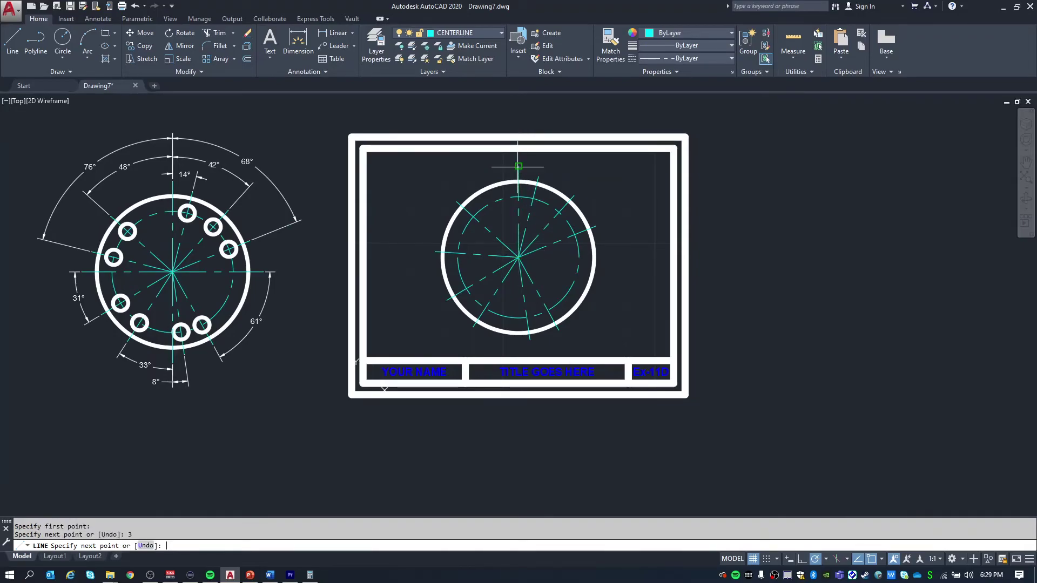
key(Escape)
key(Escape)
Step: Draw a horizontal centerline from the circles' center to the right, as long as the vertical one
key(Return)
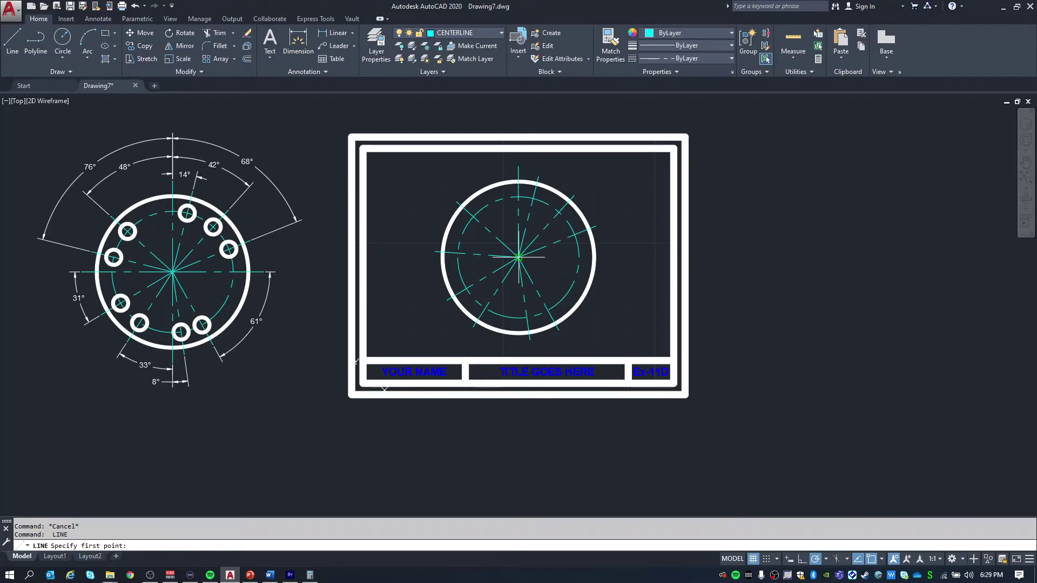
scroll(518, 257, up, 6)
click(519, 256)
scroll(519, 257, down, 4)
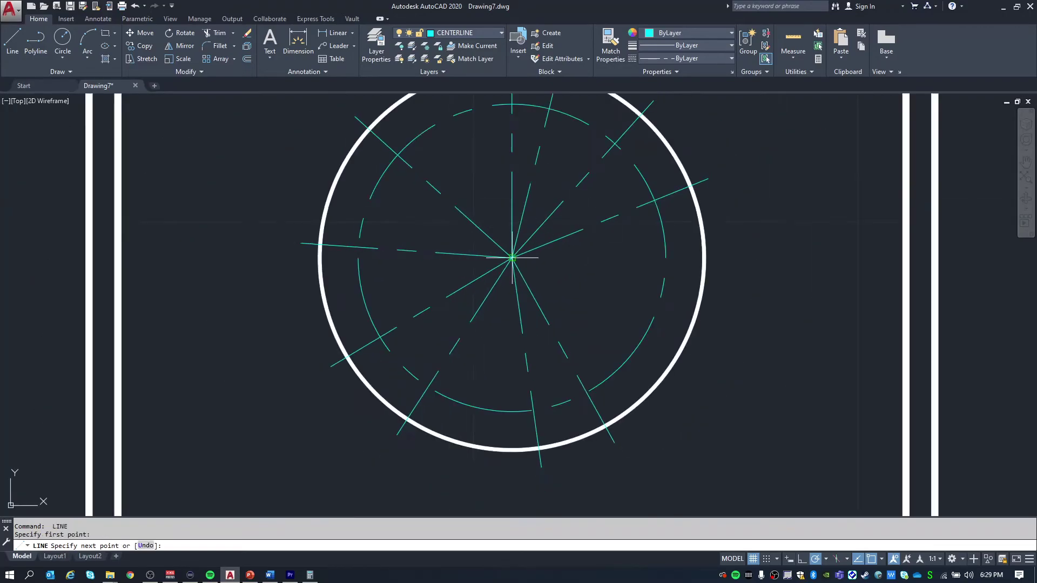
key(Escape)
Step: Draw a vertical centerline downward and a horizontal one to the left from the circles' center, each 3 long
key(Return)
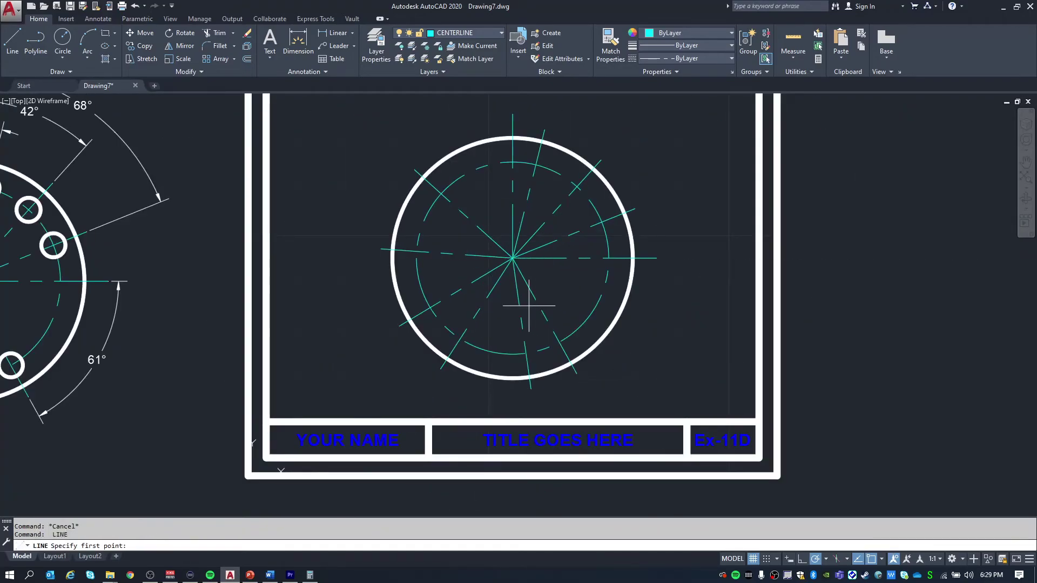
click(513, 257)
key(Escape)
key(Return)
click(513, 258)
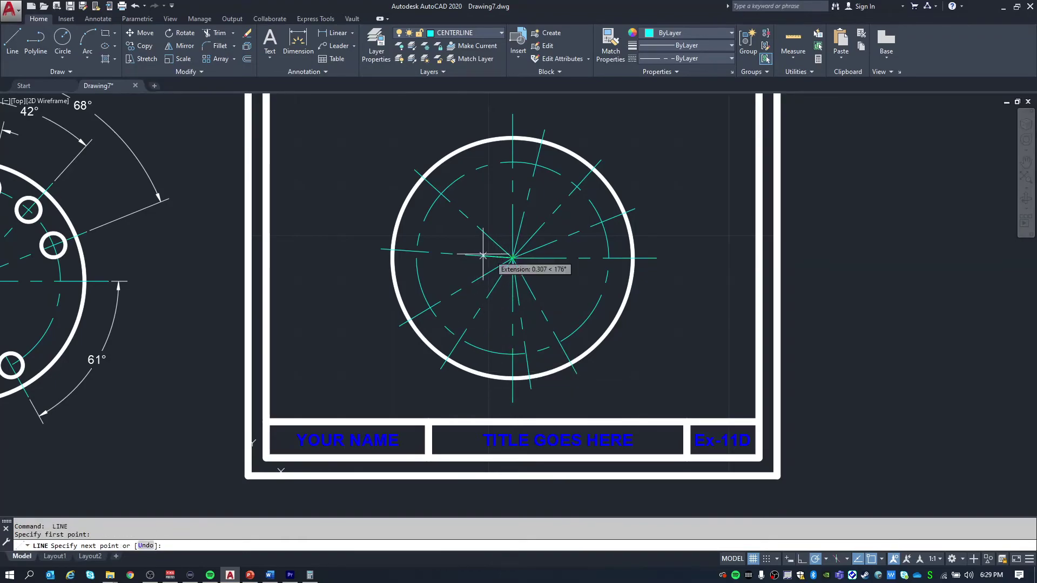
key(Escape)
key(Escape)
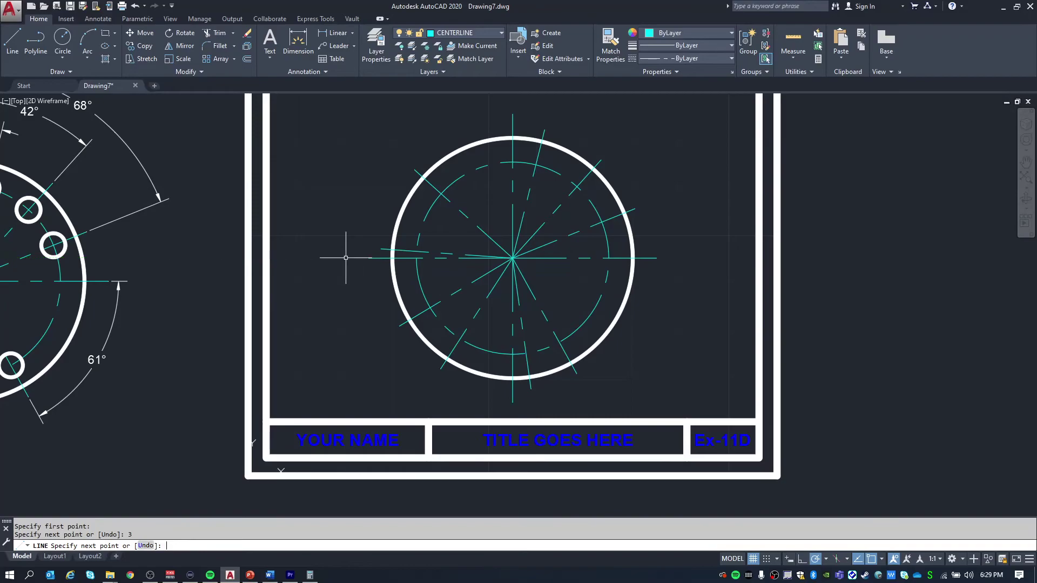
Step: Erase the incorrectly angled 176° centerline just above the left horizontal centerline
scroll(339, 234, down, 2)
scroll(378, 249, up, 2)
click(378, 247)
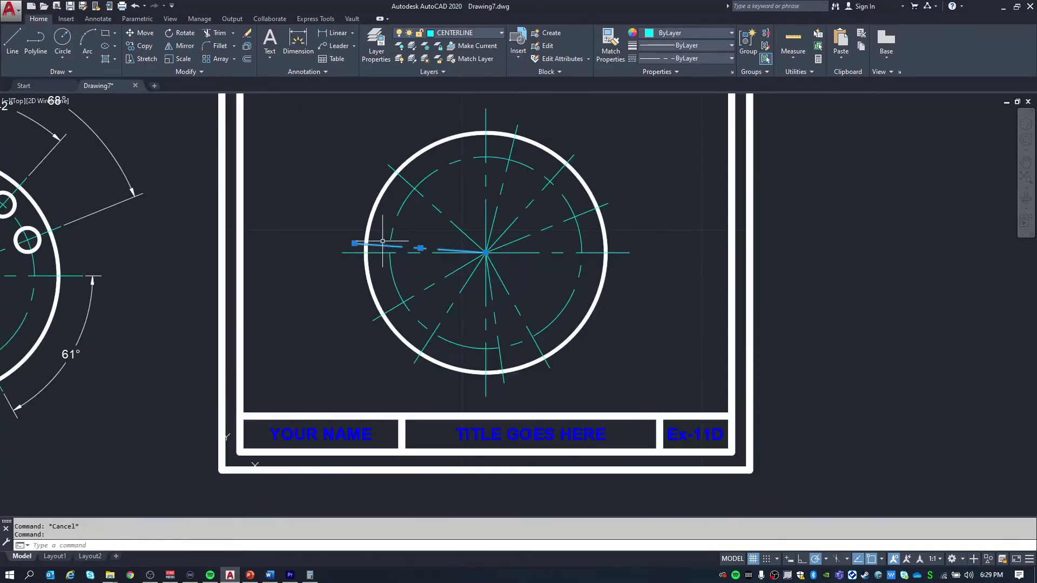
scroll(375, 241, down, 2)
key(Delete)
middle_drag(327, 203, 373, 232)
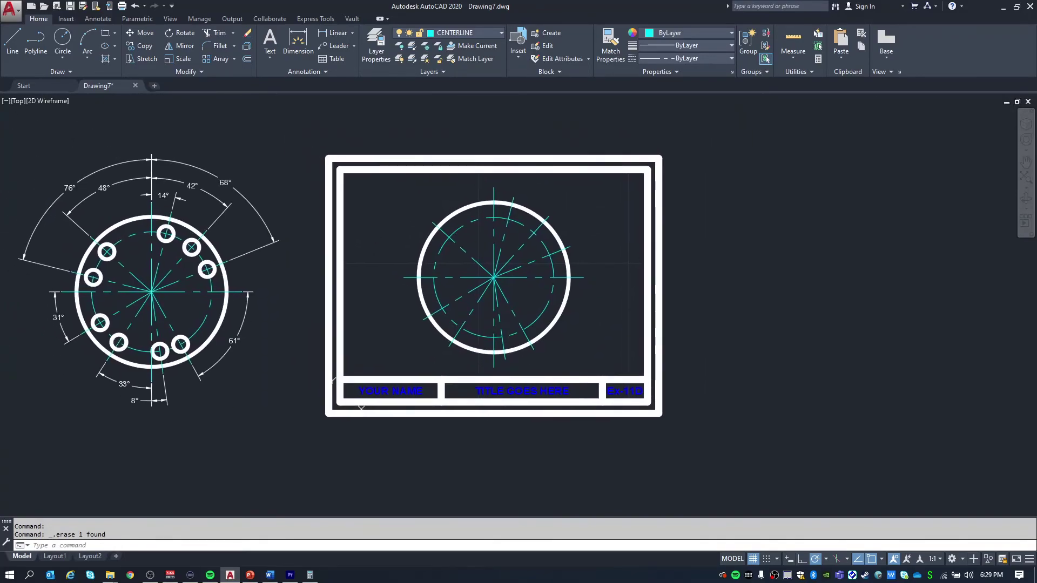
Step: Draw a replacement upper-left centerline from the circles' center at an angle of 166°
text(L)
key(Return)
scroll(496, 278, up, 8)
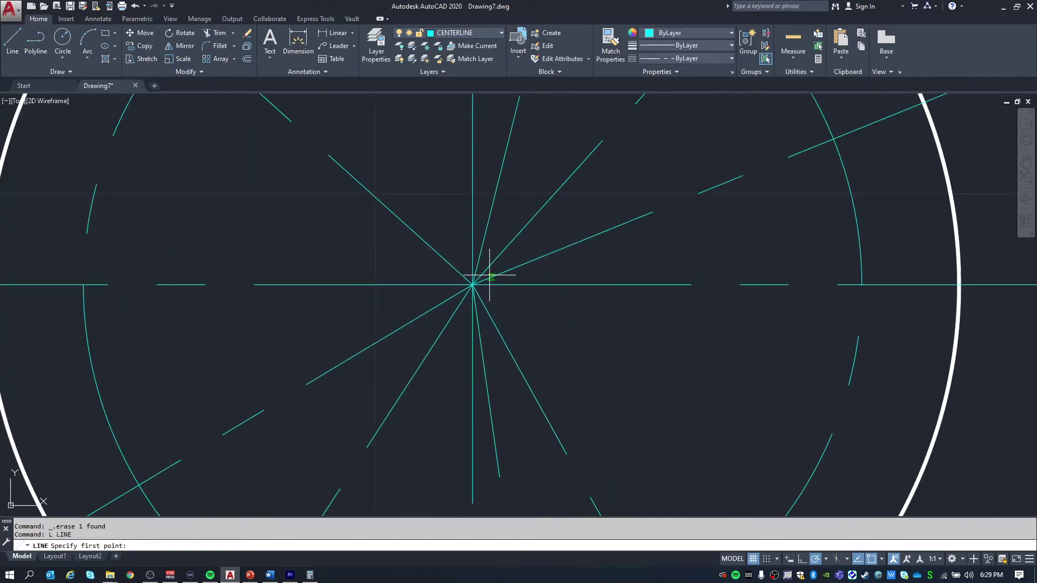
click(474, 282)
scroll(480, 275, down, 6)
scroll(519, 270, down, 2)
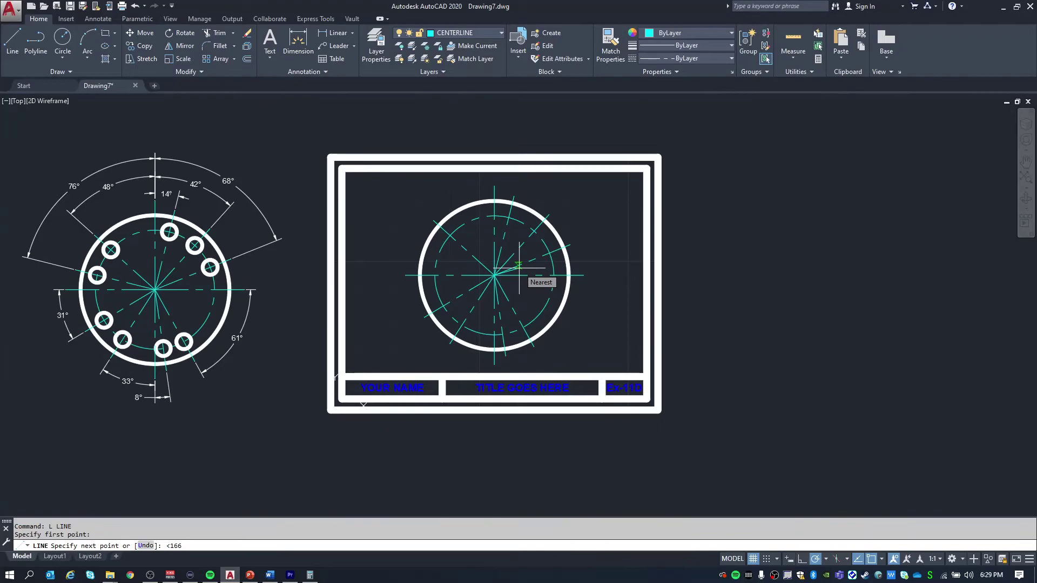
key(Return)
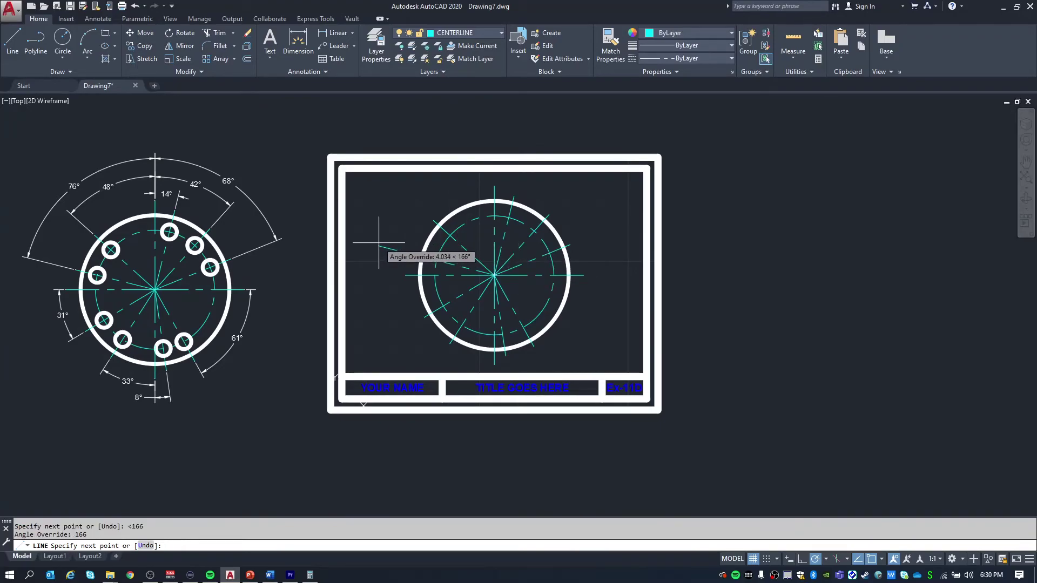
key(Escape)
key(Escape)
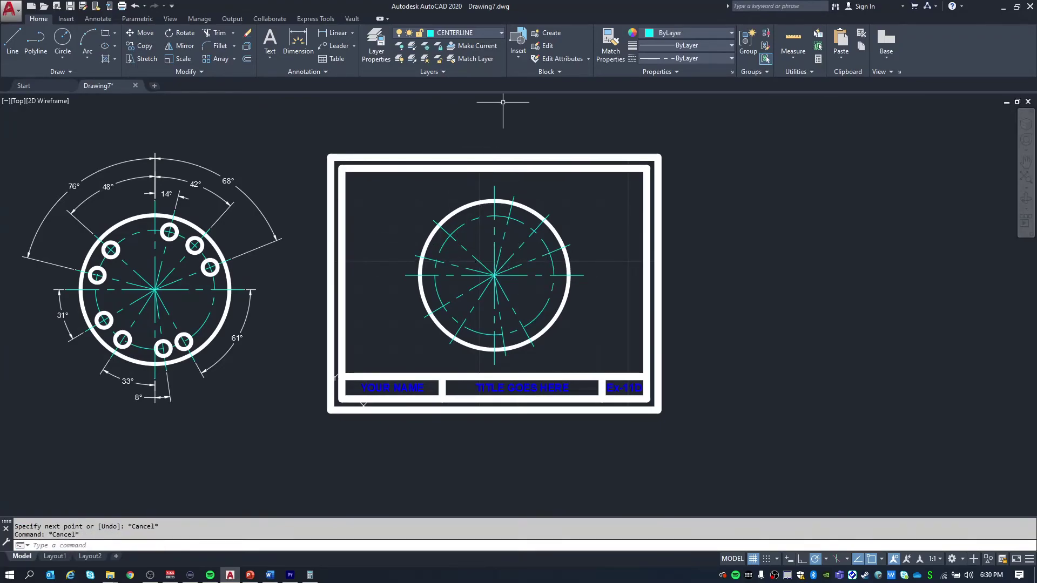
Step: Make OBJECT LINE the current layer for drawing the holes
click(462, 33)
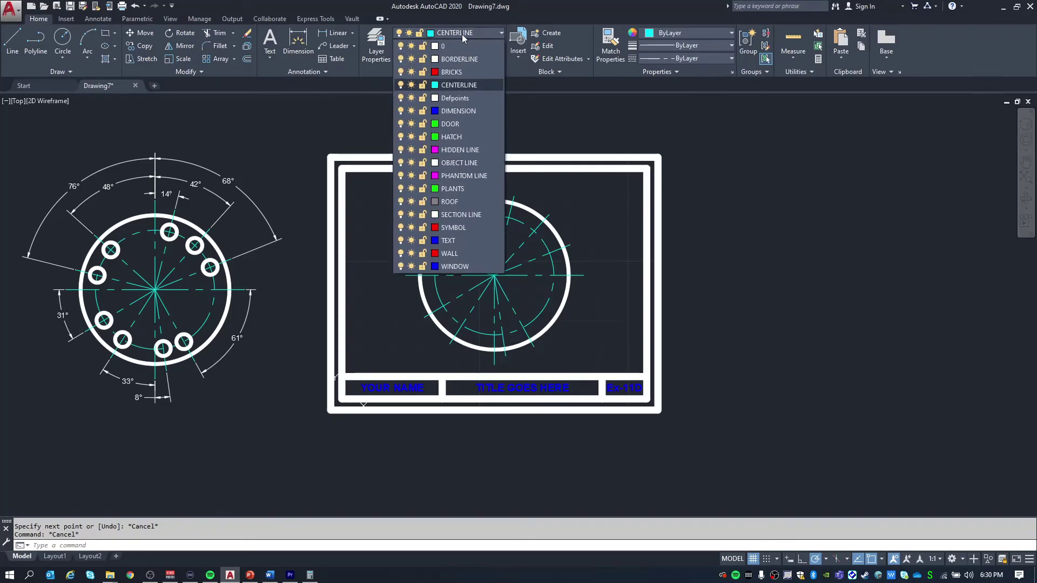
click(451, 163)
key(Escape)
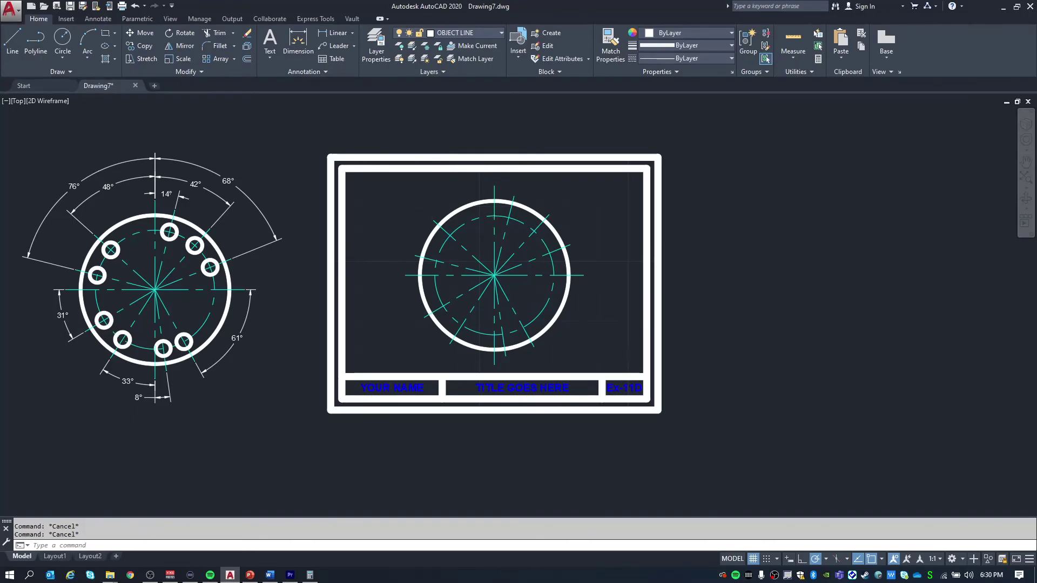
scroll(494, 209, up, 2)
scroll(494, 208, down, 2)
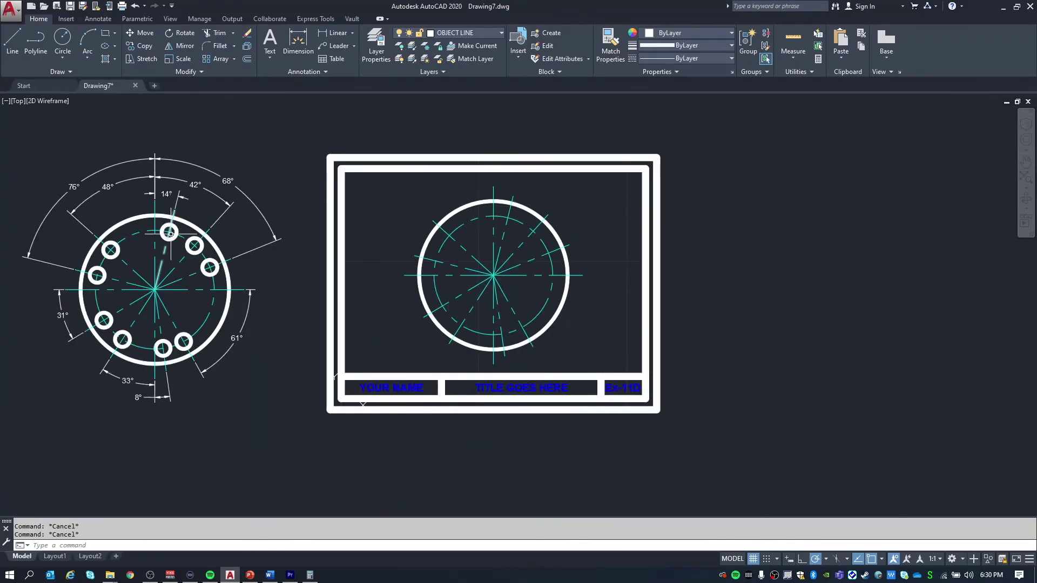
Step: Draw a hole circle of diameter .5 where the first centerline right of vertical crosses the dashed bolt circle
text(c)
key(Return)
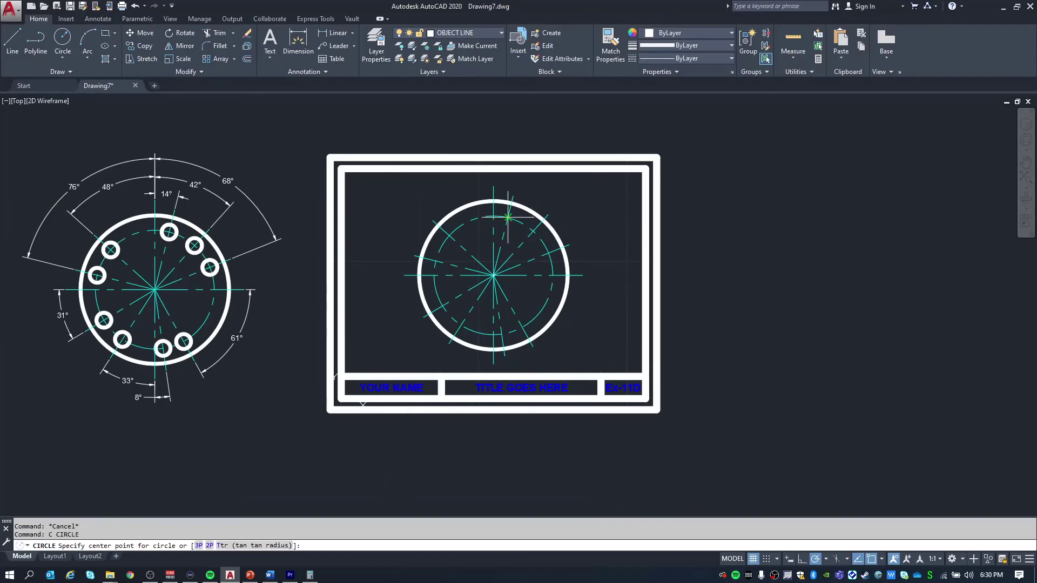
click(509, 216)
text(d)
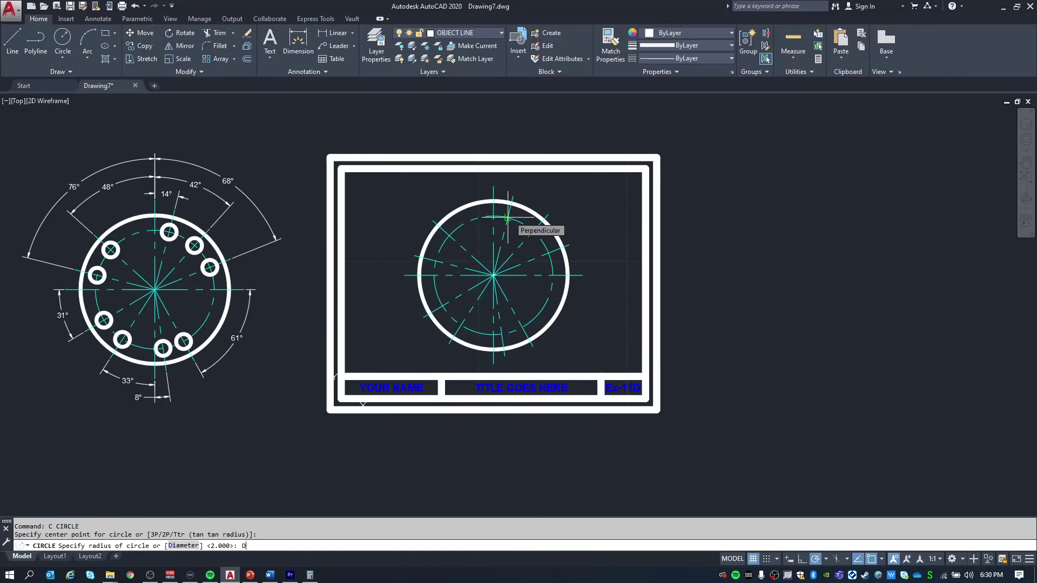
key(Return)
text(.)
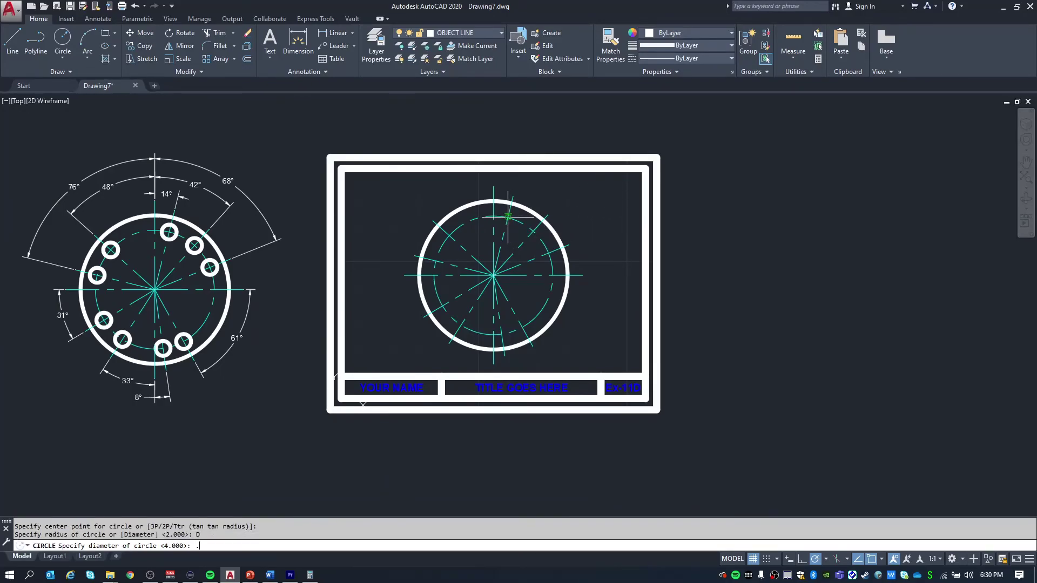
text(5)
key(Return)
key(Escape)
key(Escape)
Step: Copy the small hole circle from its center to the other two upper-right intersections of centerlines and bolt circle
scroll(540, 219, up, 2)
scroll(537, 218, down, 2)
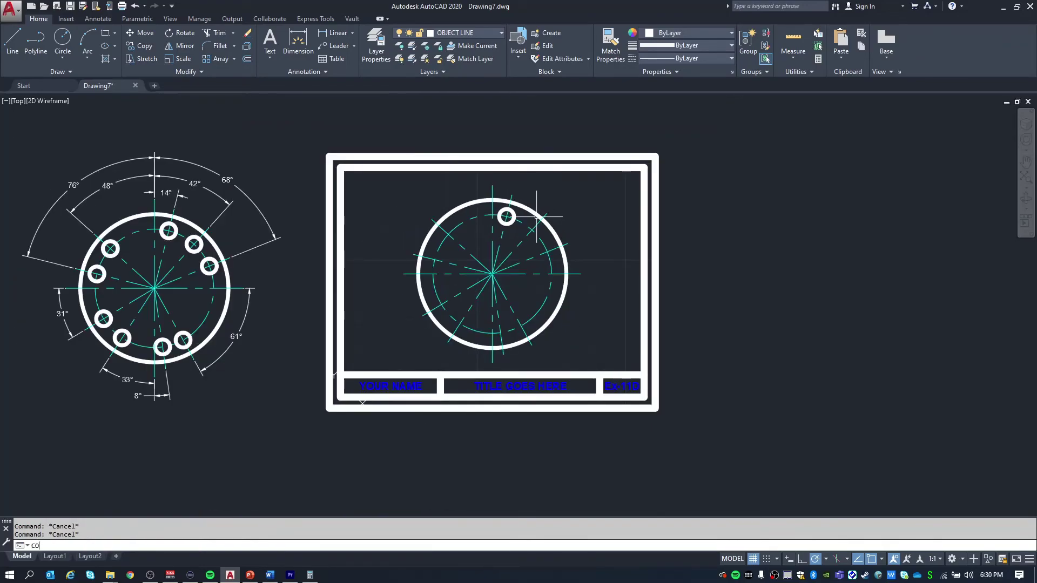
text(co)
key(Return)
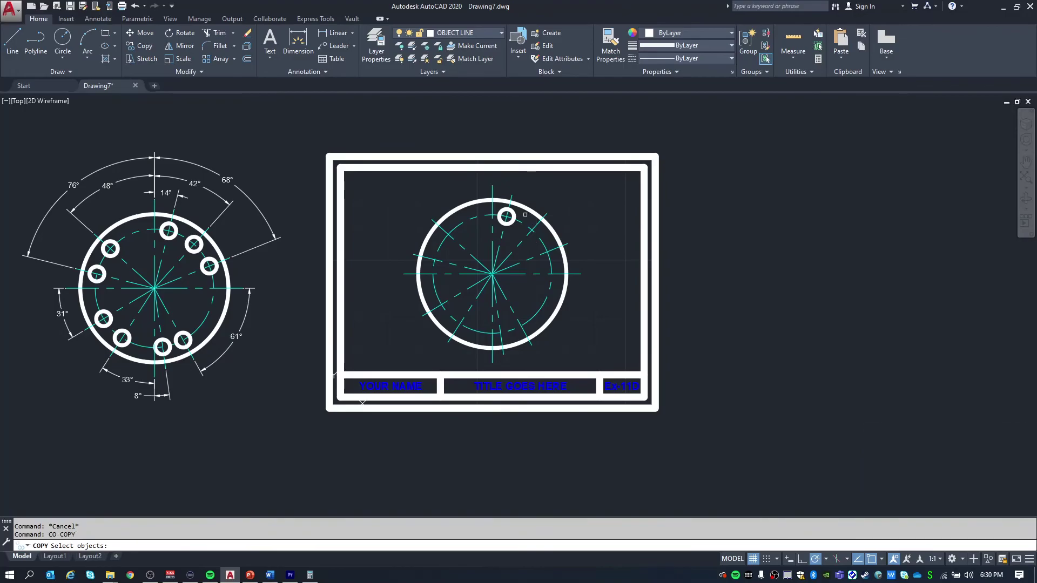
click(507, 217)
key(Return)
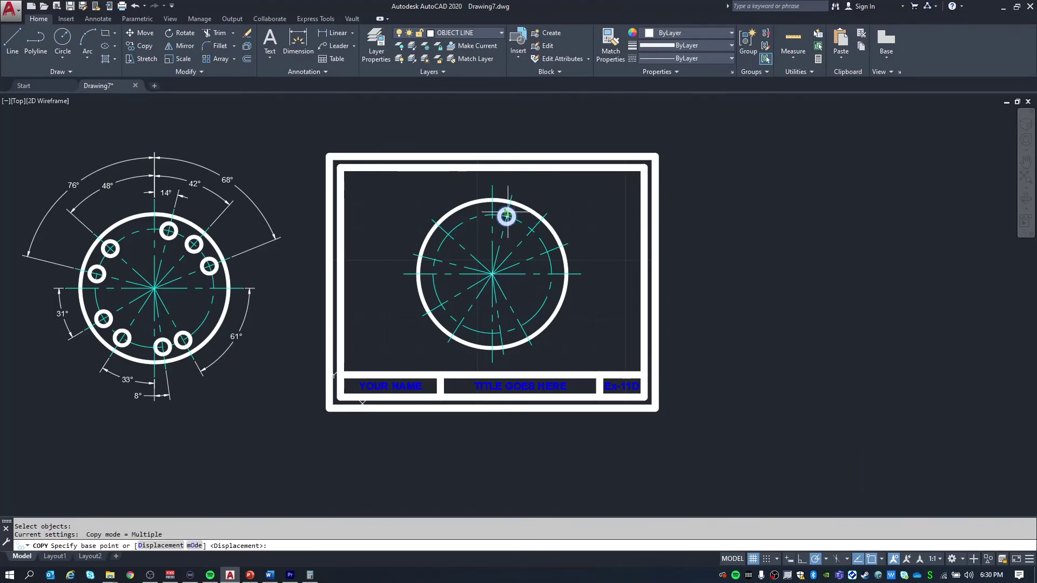
scroll(506, 216, up, 2)
click(501, 218)
scroll(500, 219, down, 2)
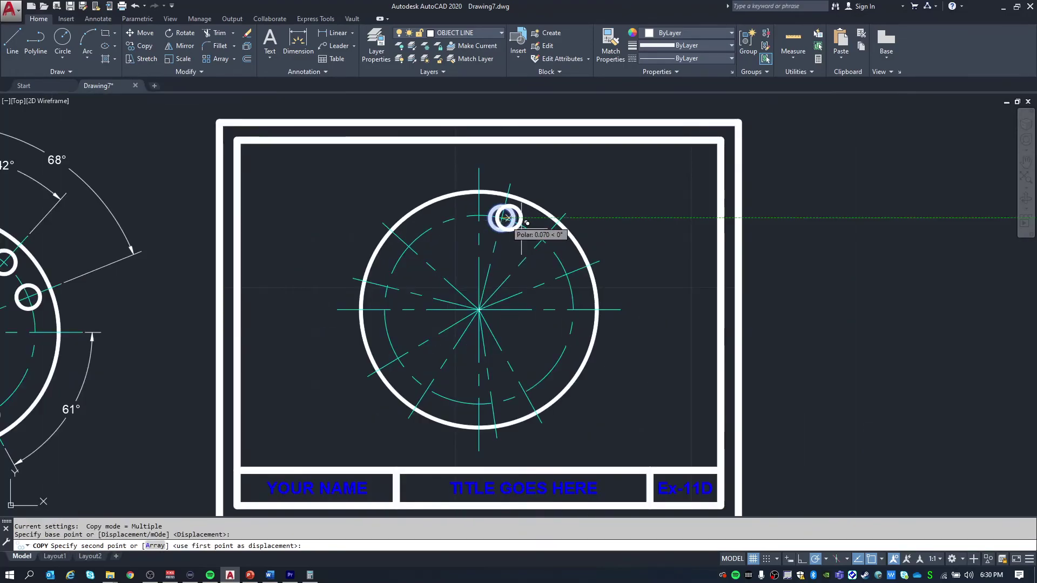
scroll(541, 238, up, 2)
click(542, 236)
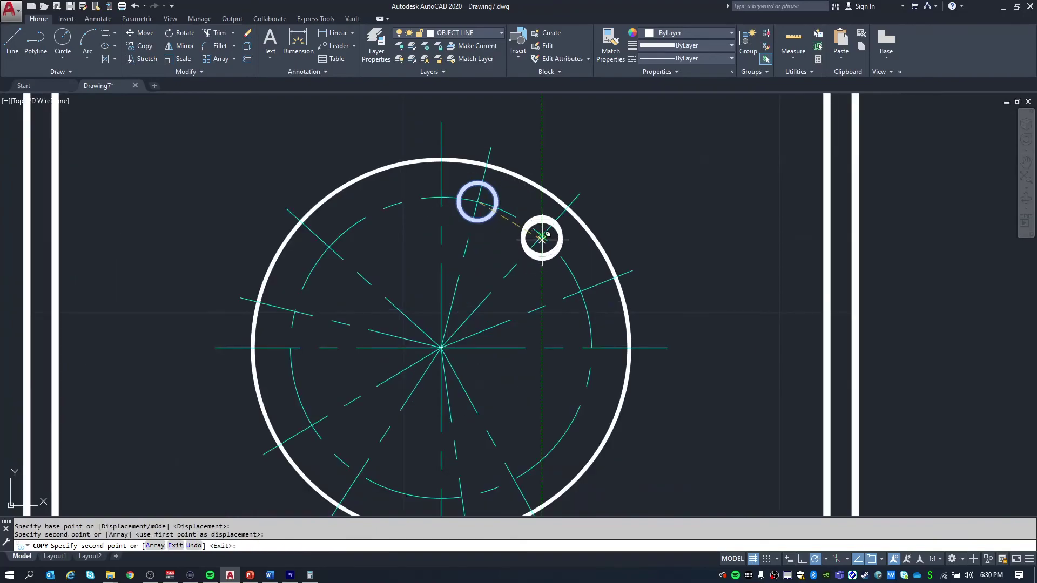
click(580, 291)
Step: Place further hole copies at the four angled centerline intersections along the lower half of the bolt circle
middle_drag(539, 328, 579, 216)
click(554, 368)
click(505, 381)
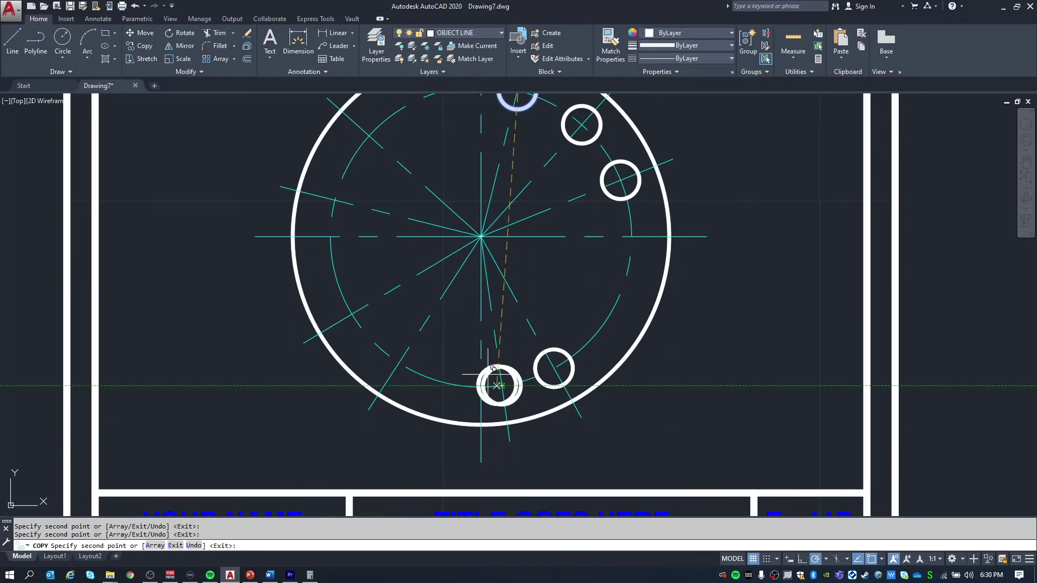
click(403, 358)
click(355, 310)
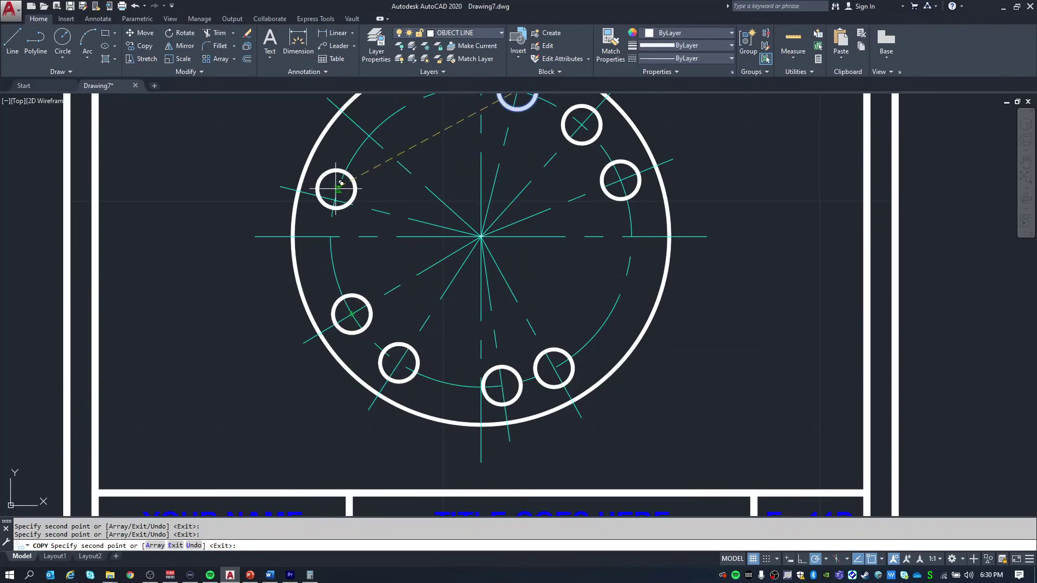
Step: Place the last two hole copies at the upper-left centerline intersections on the bolt circle and finish copying
click(338, 196)
click(375, 130)
scroll(461, 121, down, 2)
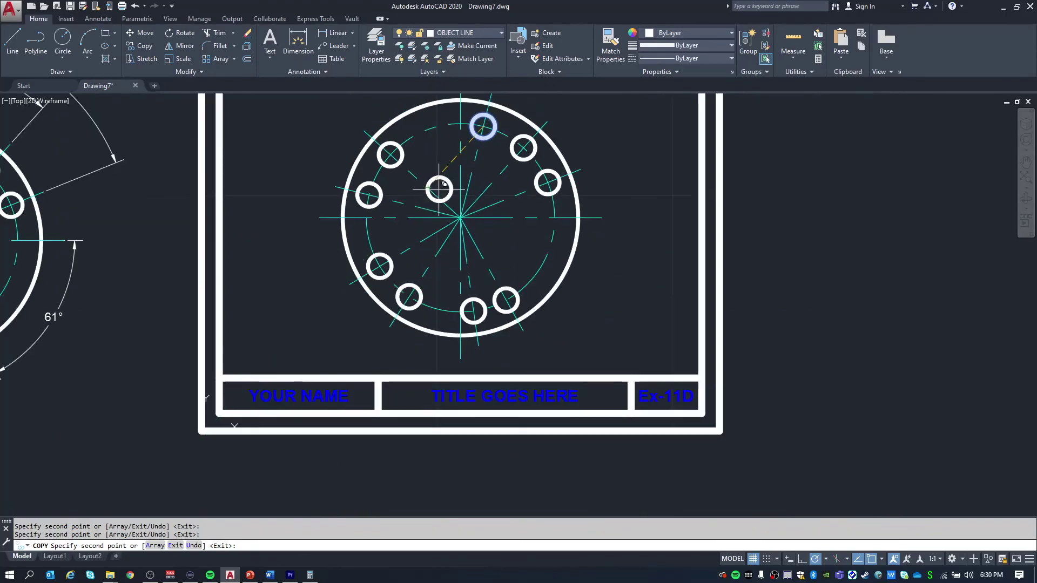
scroll(454, 192, down, 2)
key(Escape)
Step: Erase the entire dimensioned reference figure beside the drawing sheet
middle_drag(454, 192, 472, 217)
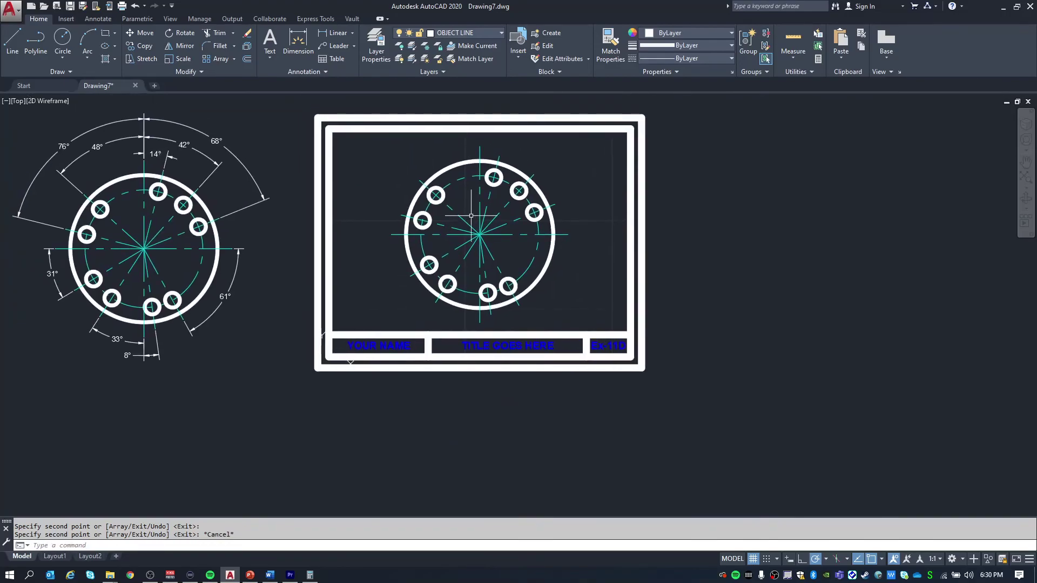
click(271, 374)
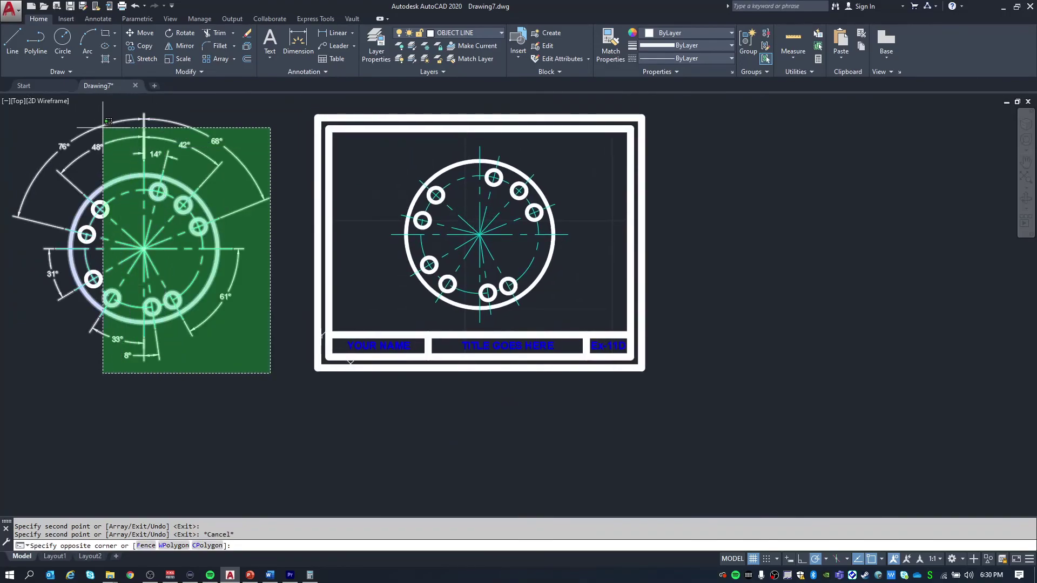
click(14, 128)
key(Delete)
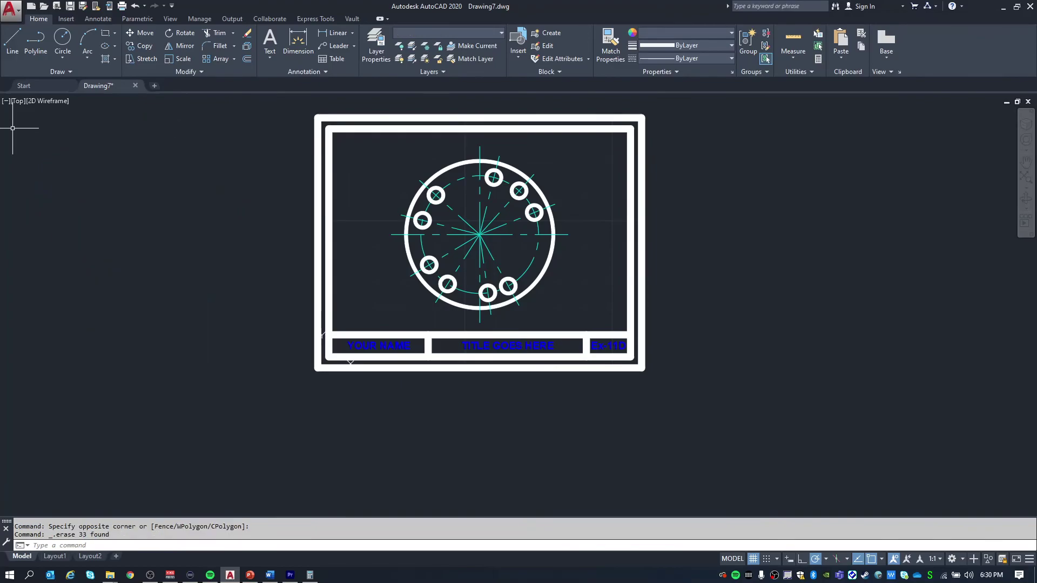
Step: Try to replace the title block's YOUR NAME text with MY NAME and discard the text edit
middle_drag(494, 204, 482, 220)
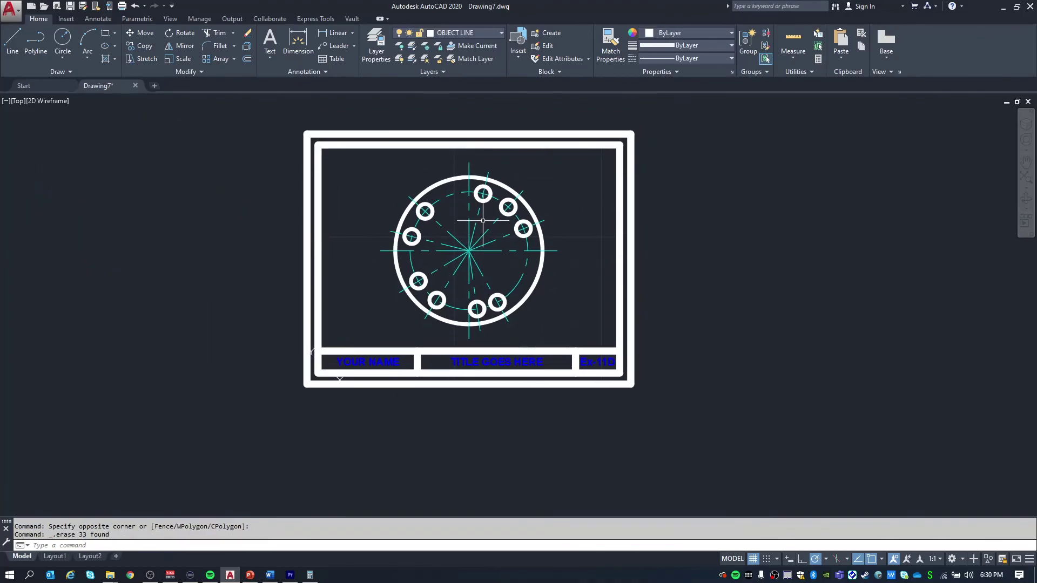
scroll(482, 223, up, 2)
scroll(427, 208, down, 2)
scroll(428, 208, up, 2)
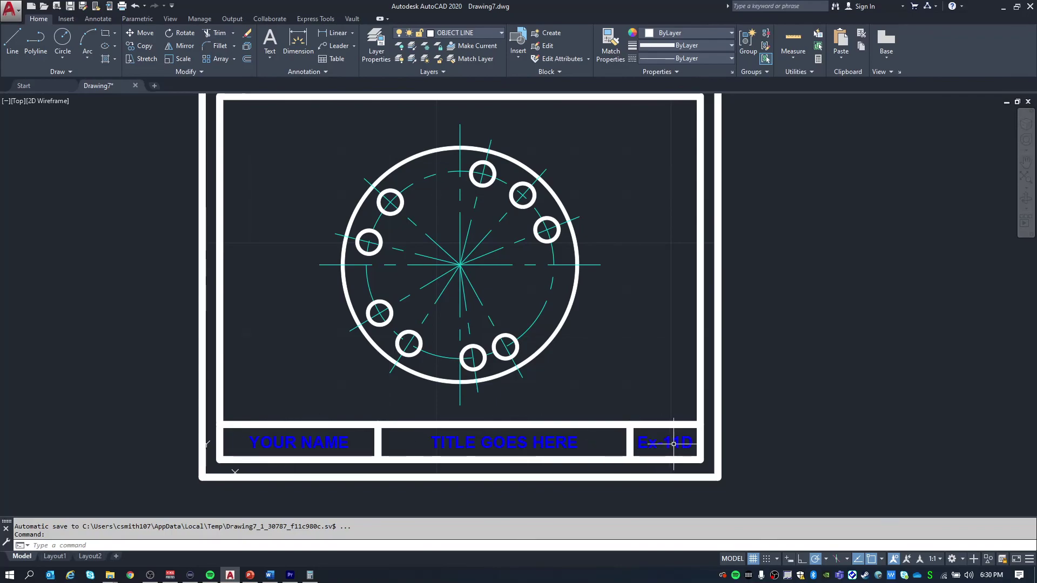
click(303, 443)
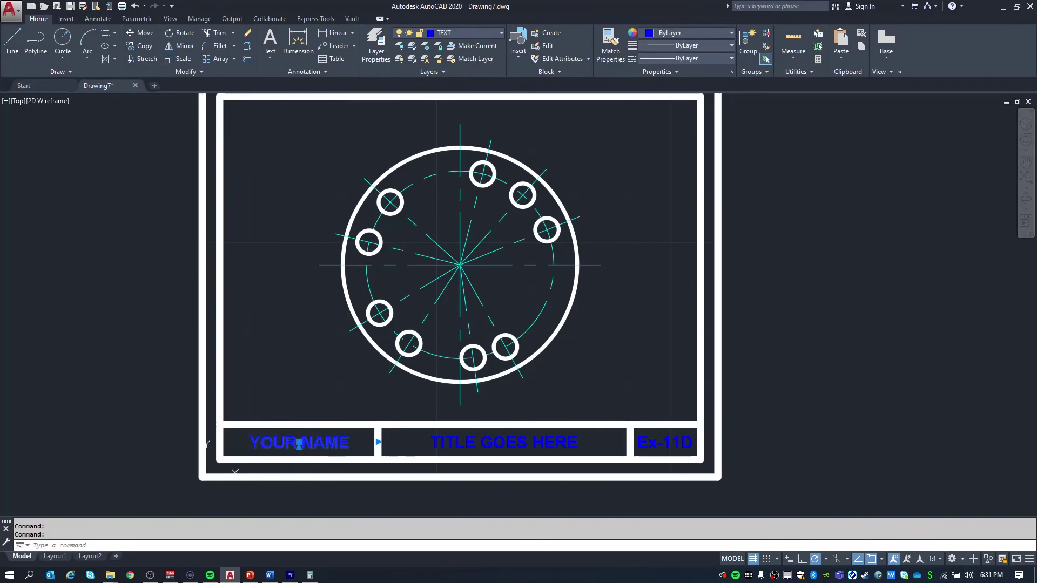
double_click(300, 443)
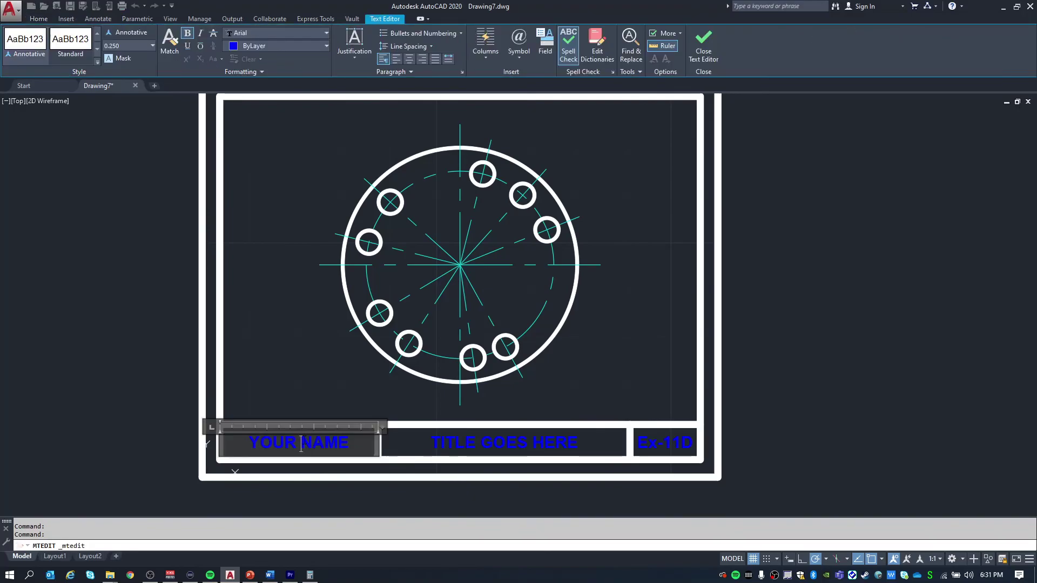
key(ctrl+a)
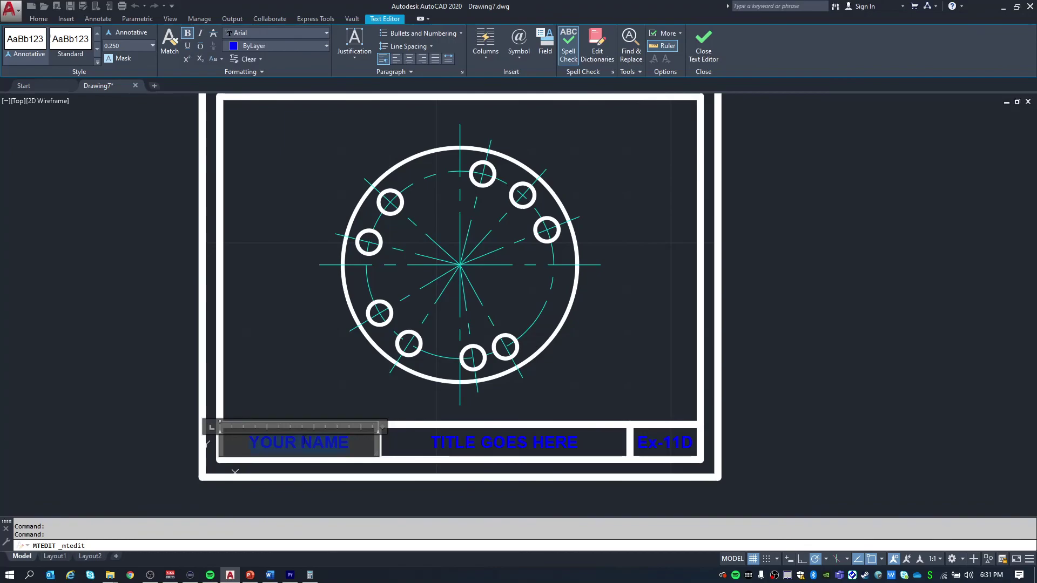
text(MY NAME)
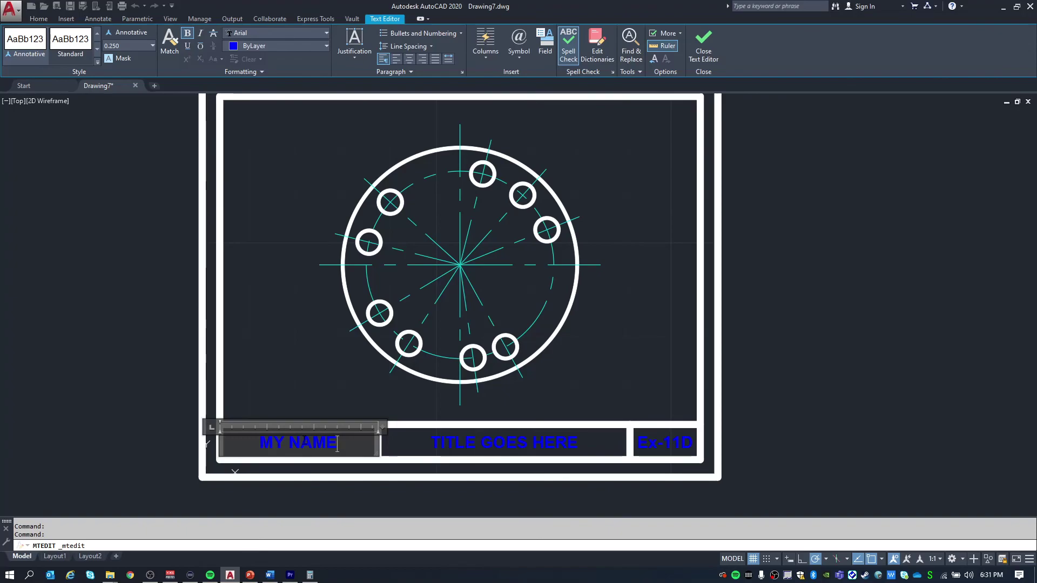
key(Escape)
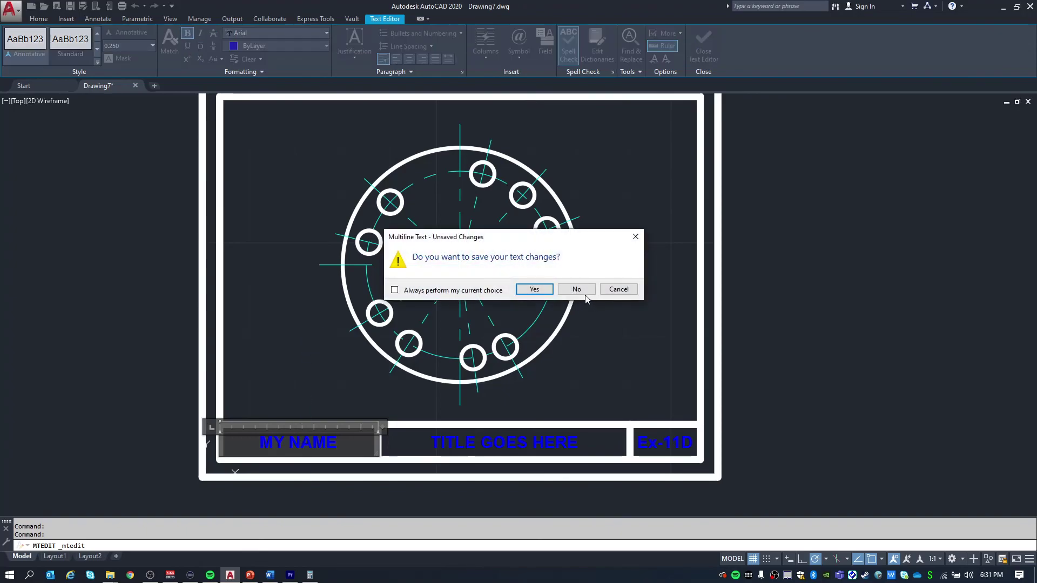
click(578, 290)
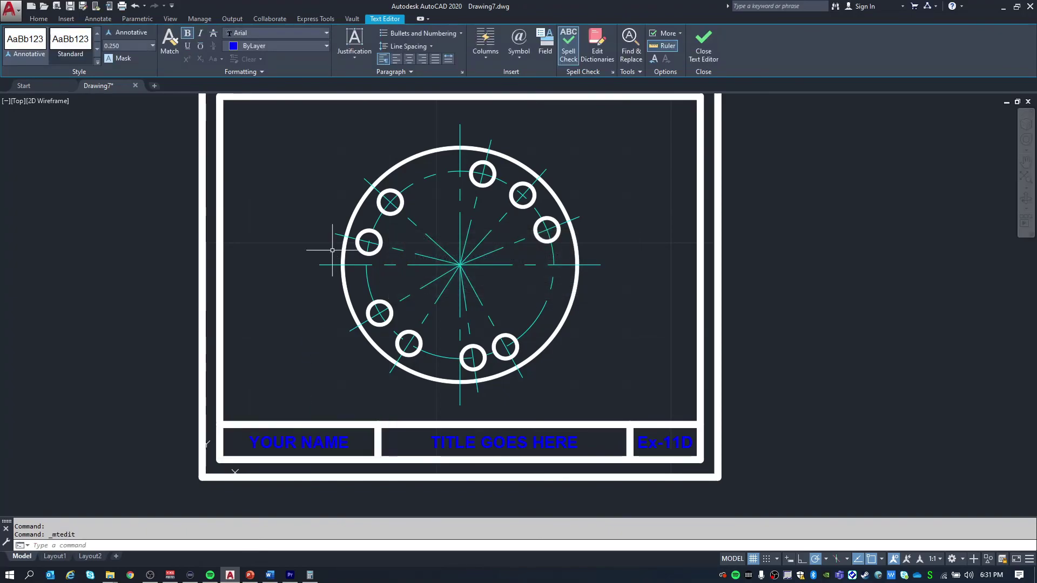
scroll(357, 254, down, 2)
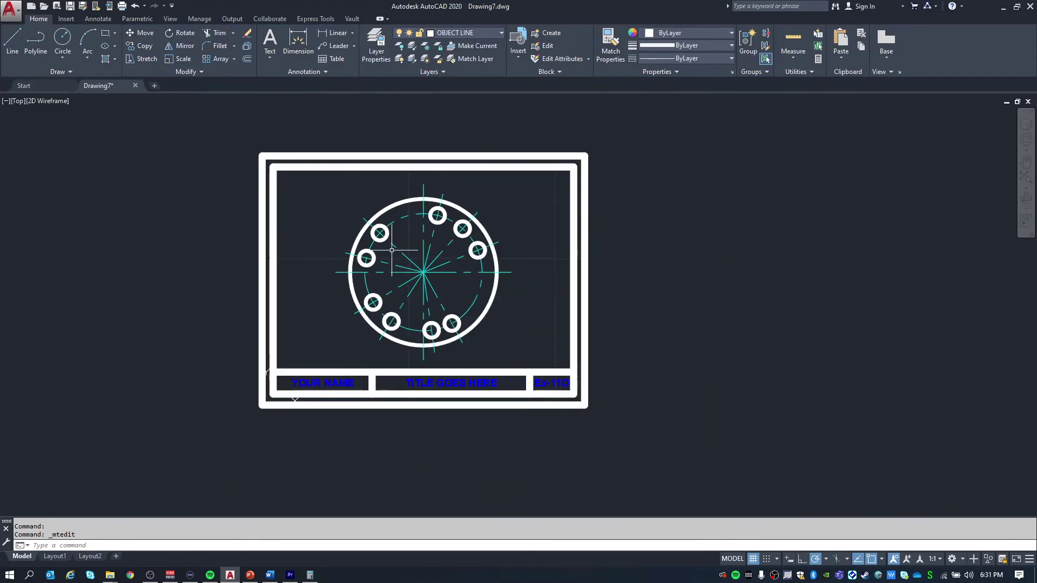